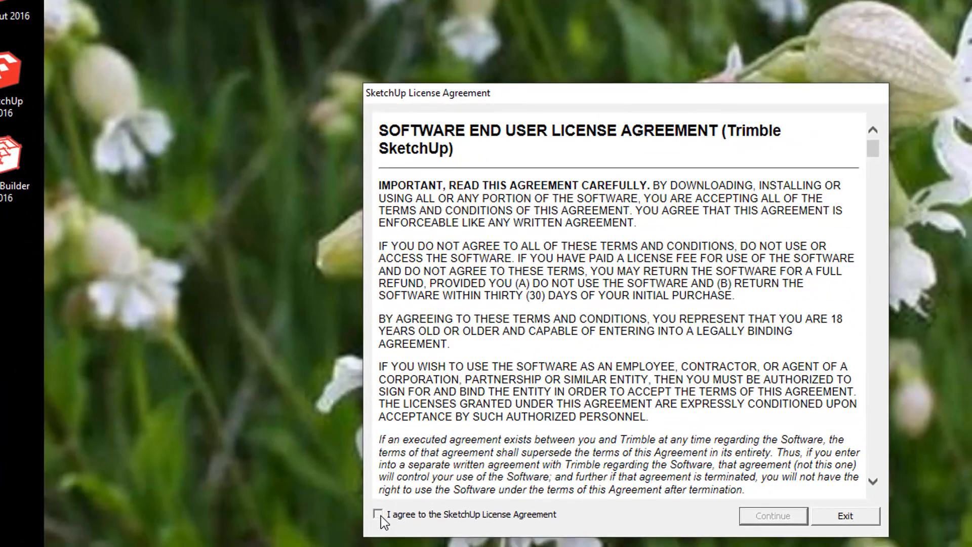
Accept the SketchUp license agreement and continue.
{"action": "left_click", "coordinate": [378, 515]}
{"action": "left_click", "coordinate": [768, 517]}
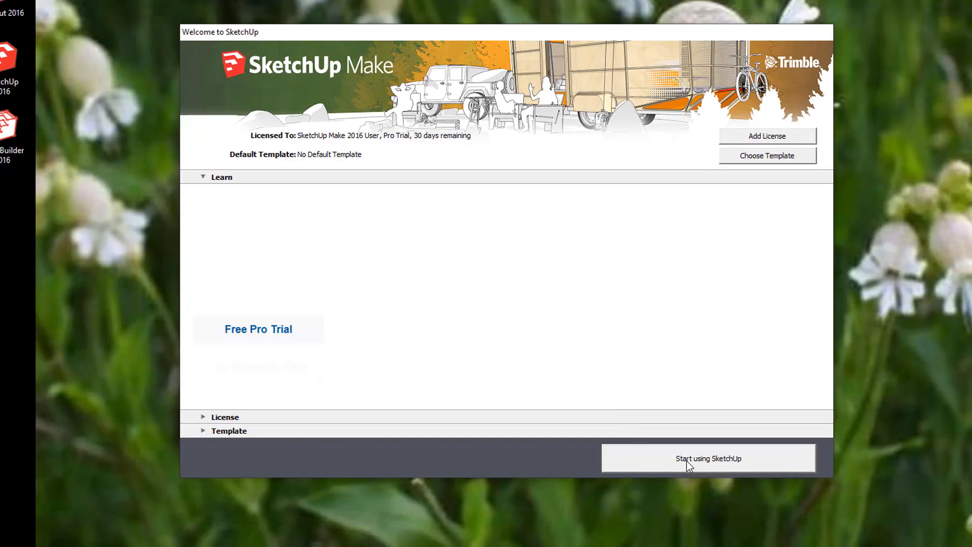
Choose Architectural Design - Millimeters as the default template and start using SketchUp.
{"action": "left_click", "coordinate": [832, 543]}
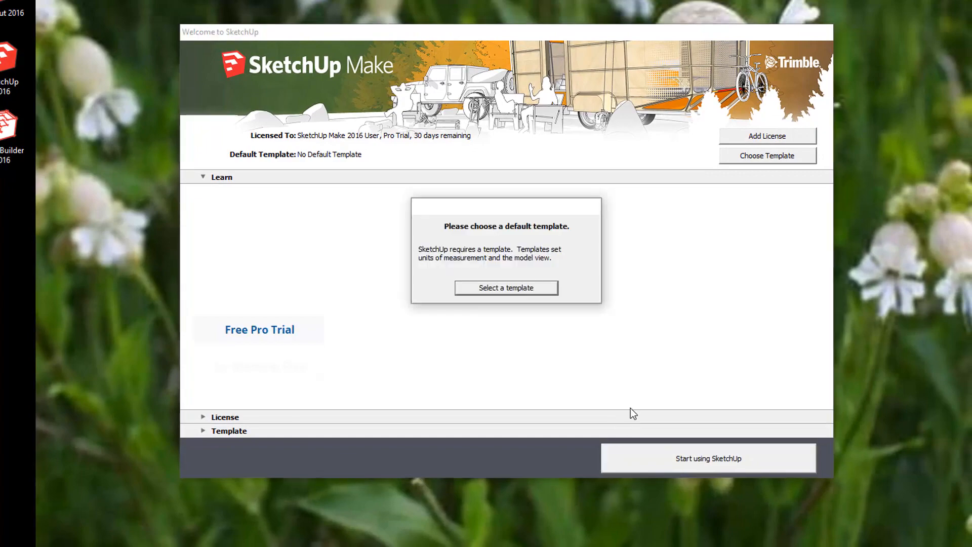
{"action": "left_click", "coordinate": [503, 288]}
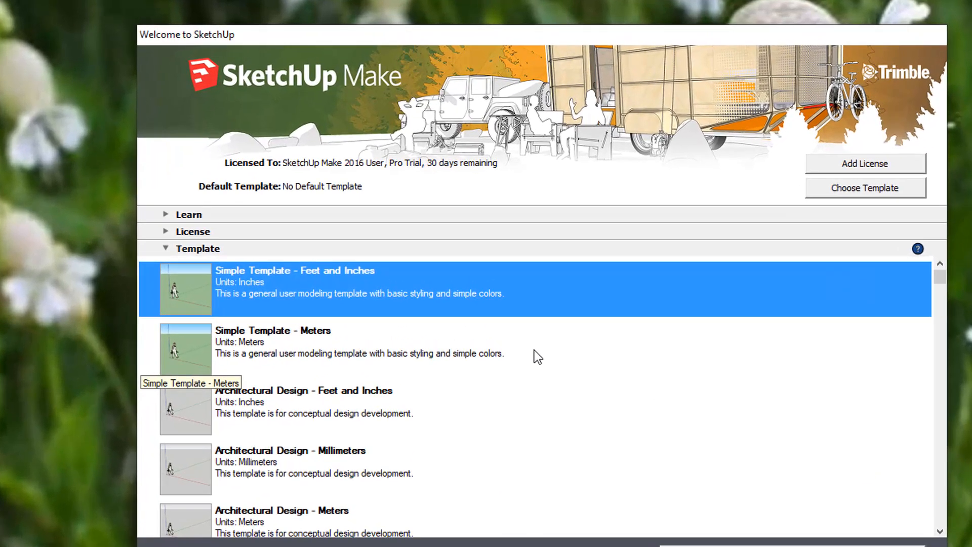
{"action": "scroll", "coordinate": [526, 410], "scroll_direction": "down", "scroll_amount": 2}
{"action": "scroll", "coordinate": [527, 410], "scroll_direction": "up", "scroll_amount": 2}
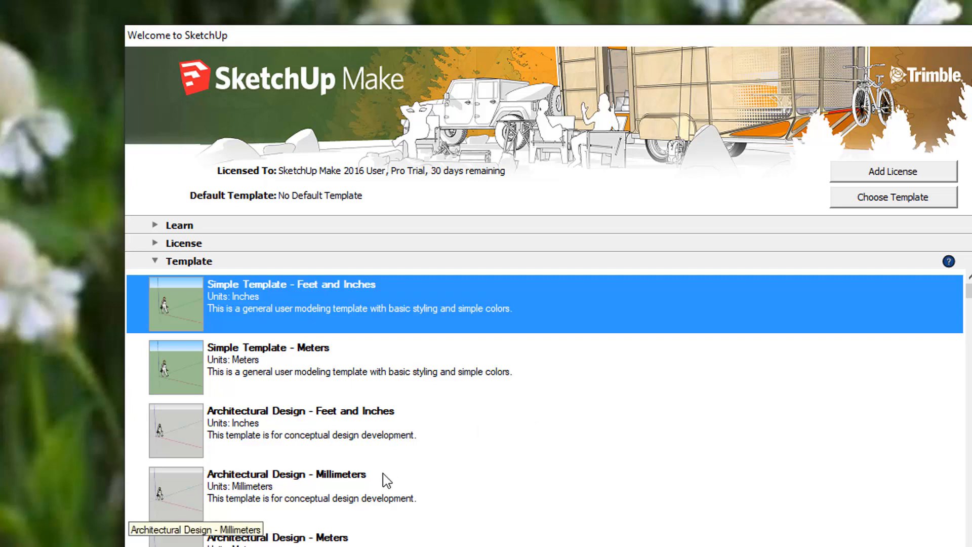
{"action": "left_click", "coordinate": [253, 489]}
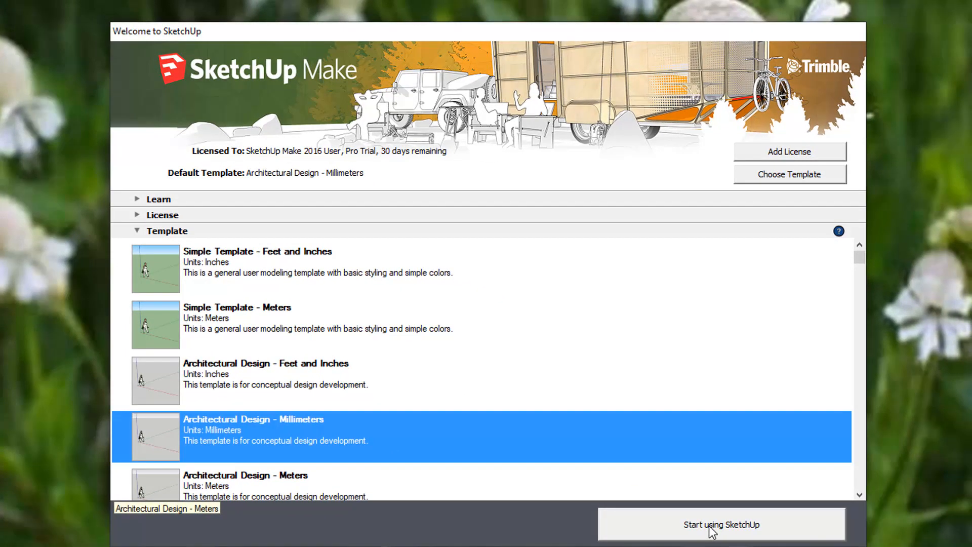
{"action": "left_click", "coordinate": [712, 529]}
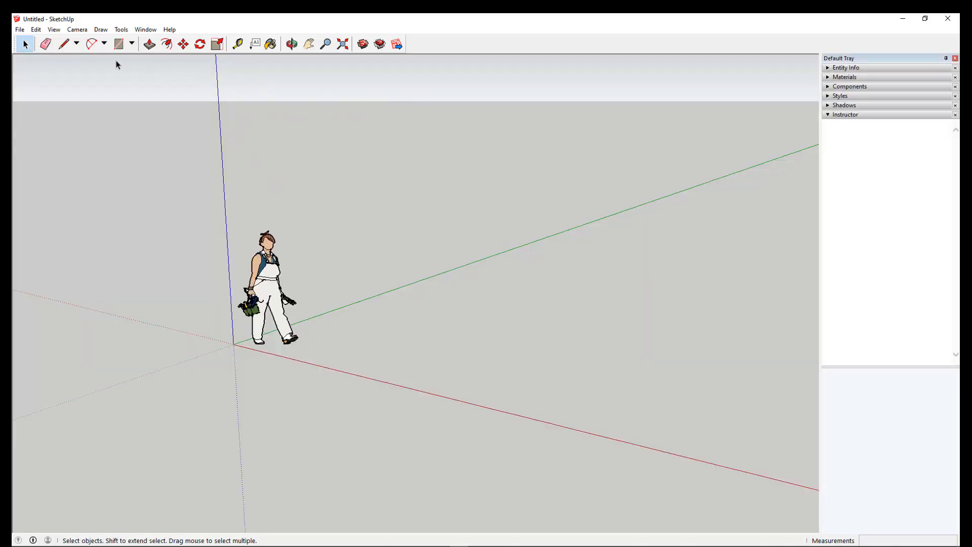
Close the Default Tray.
{"action": "left_click", "coordinate": [955, 58]}
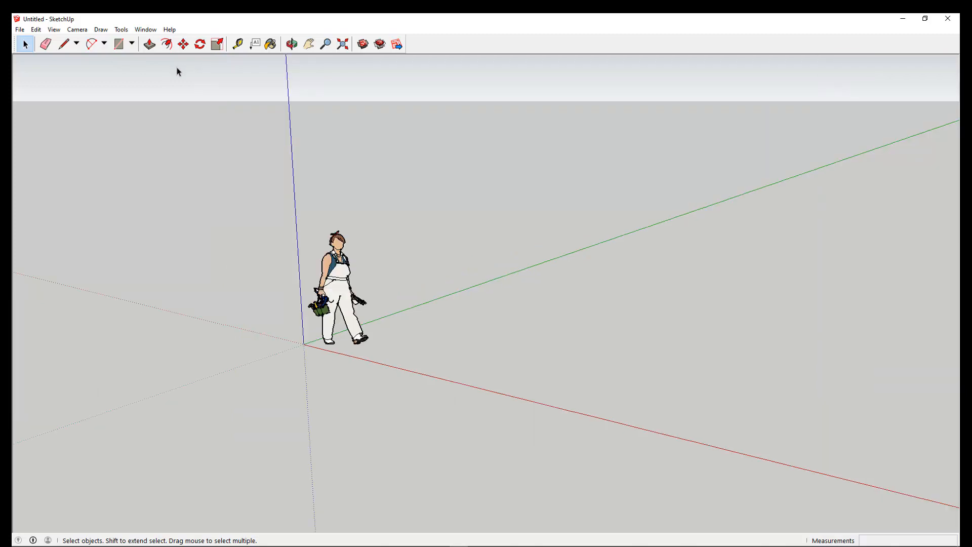
Select the person figure and erase it from the model.
{"action": "left_click", "coordinate": [32, 48]}
{"action": "left_click_drag", "start_coordinate": [287, 187], "coordinate": [393, 378]}
{"action": "right_click", "coordinate": [335, 290]}
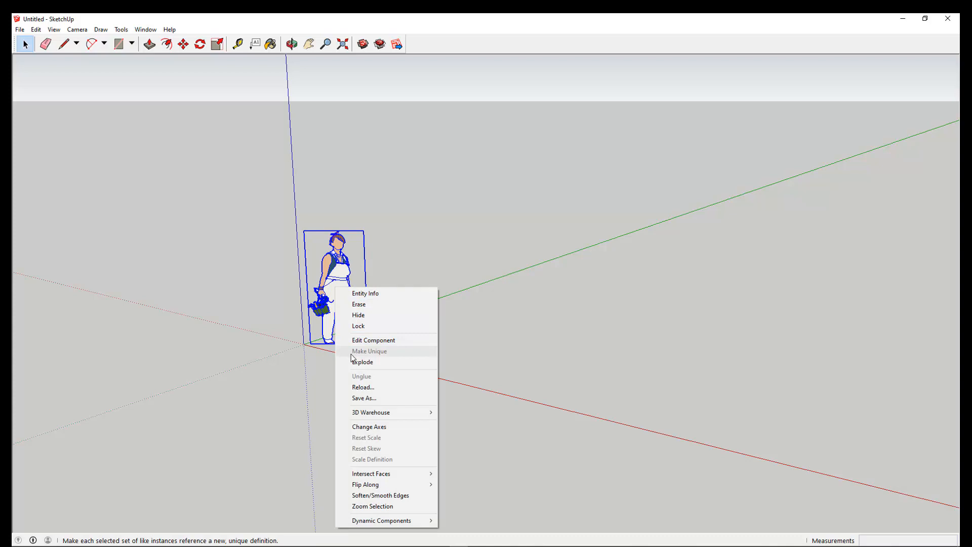
{"action": "left_click", "coordinate": [357, 304]}
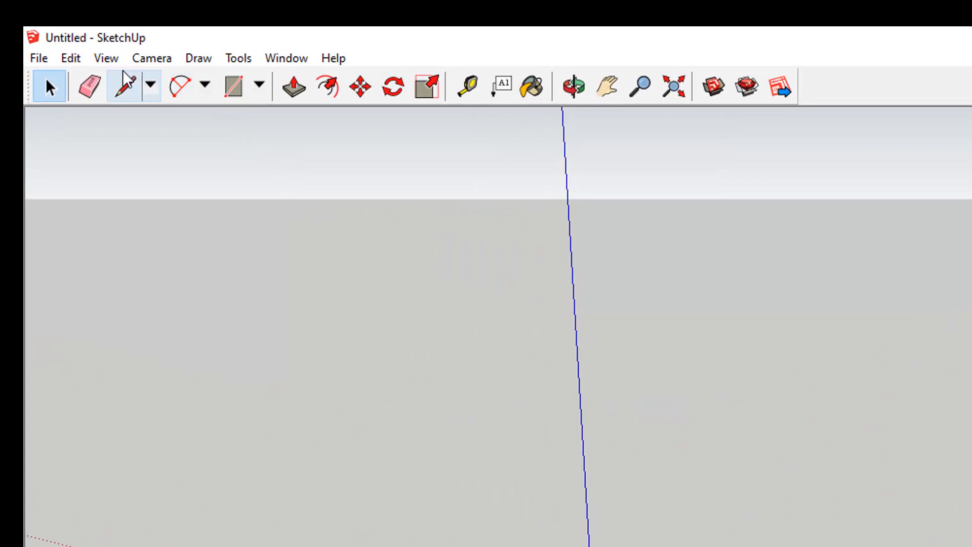
Show the Large Tool Set toolbar and hide the Getting Started toolbar.
{"action": "left_click", "coordinate": [106, 60]}
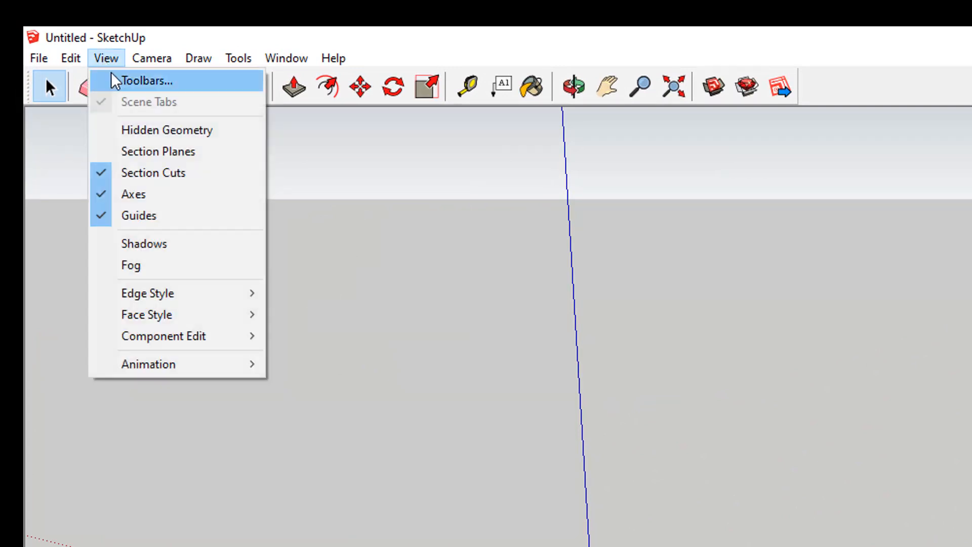
{"action": "left_click", "coordinate": [146, 81]}
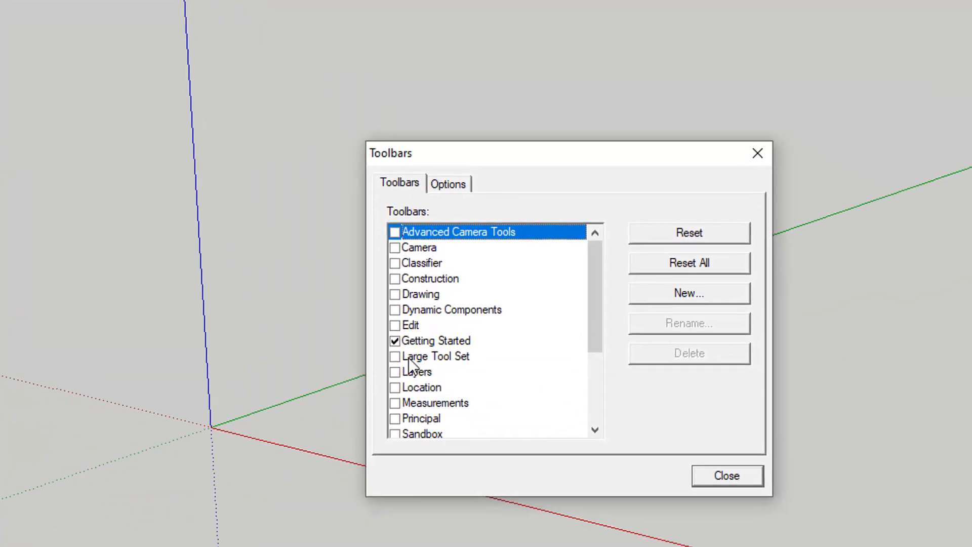
{"action": "left_click", "coordinate": [399, 355]}
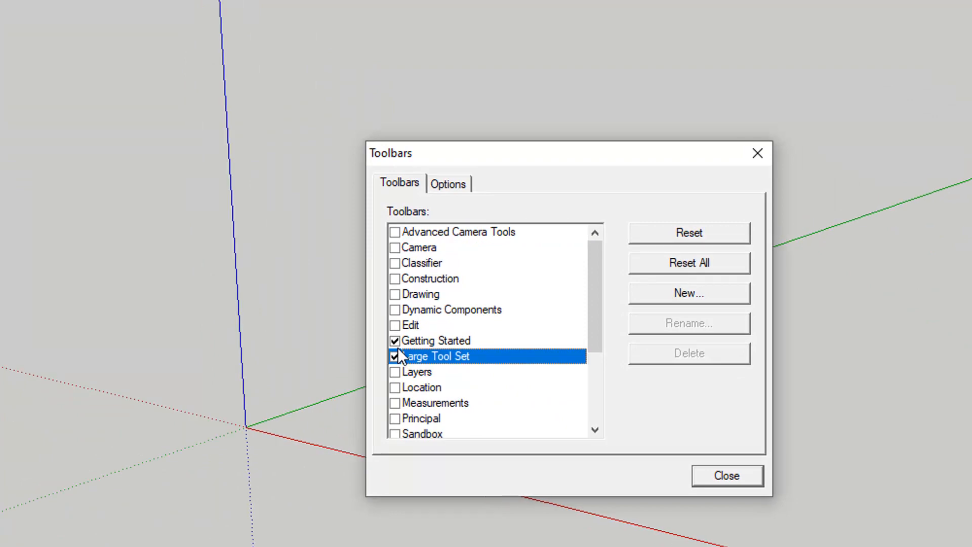
{"action": "left_click", "coordinate": [395, 340]}
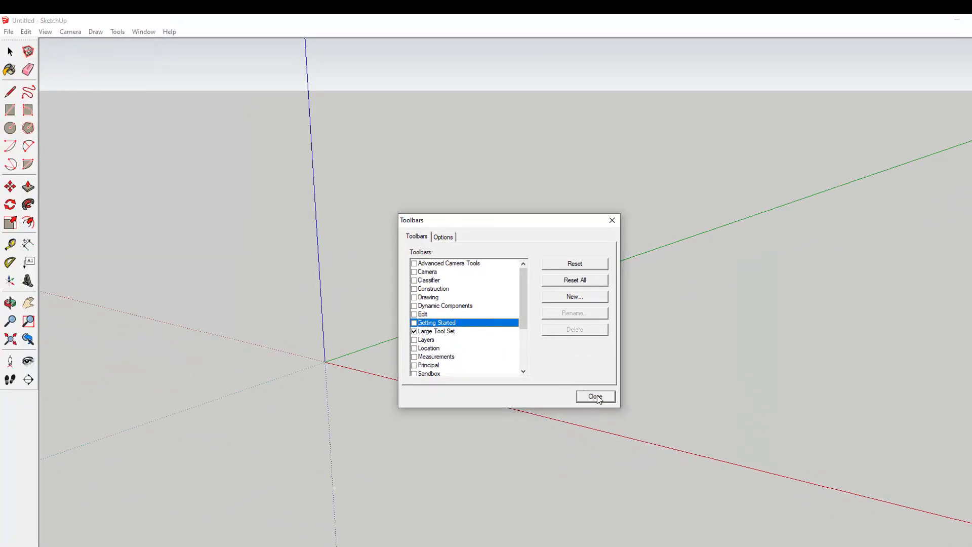
{"action": "left_click", "coordinate": [595, 396]}
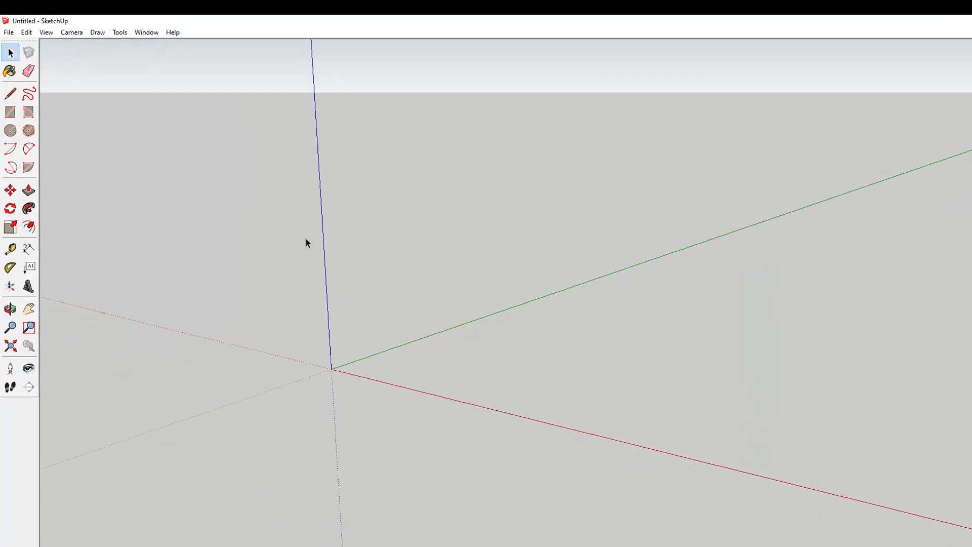
Set the model's length units to decimal centimetres with 0.0cm precision in Model Info.
{"action": "left_click", "coordinate": [233, 54]}
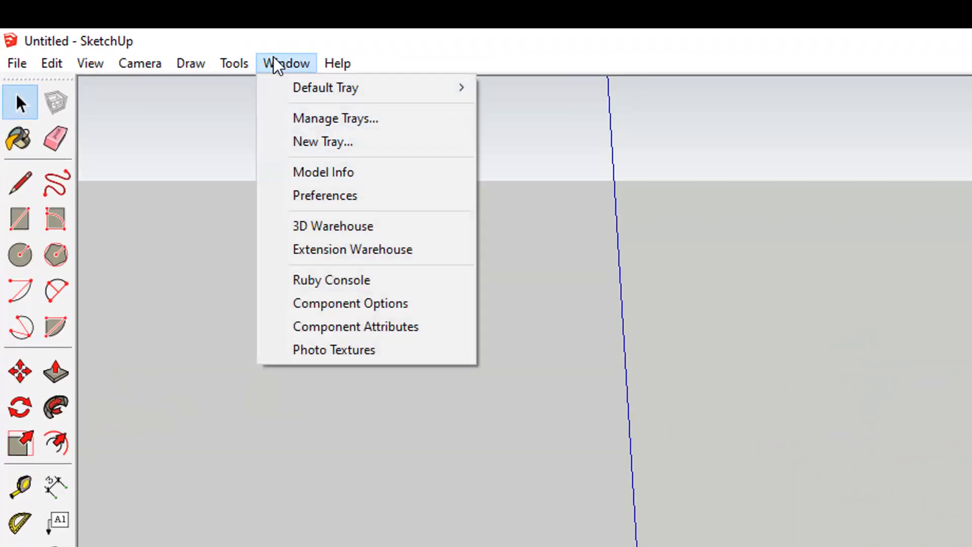
{"action": "left_click", "coordinate": [313, 172]}
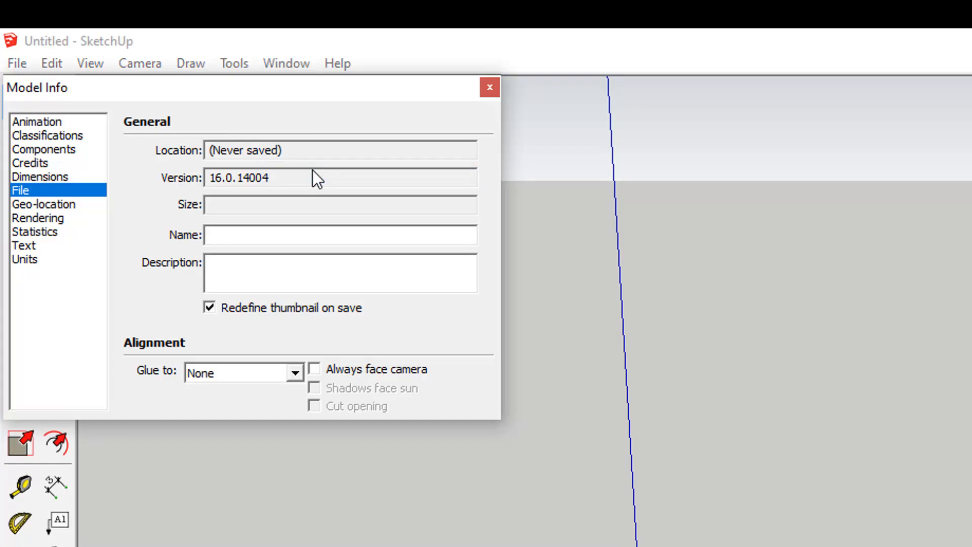
{"action": "left_click", "coordinate": [26, 260]}
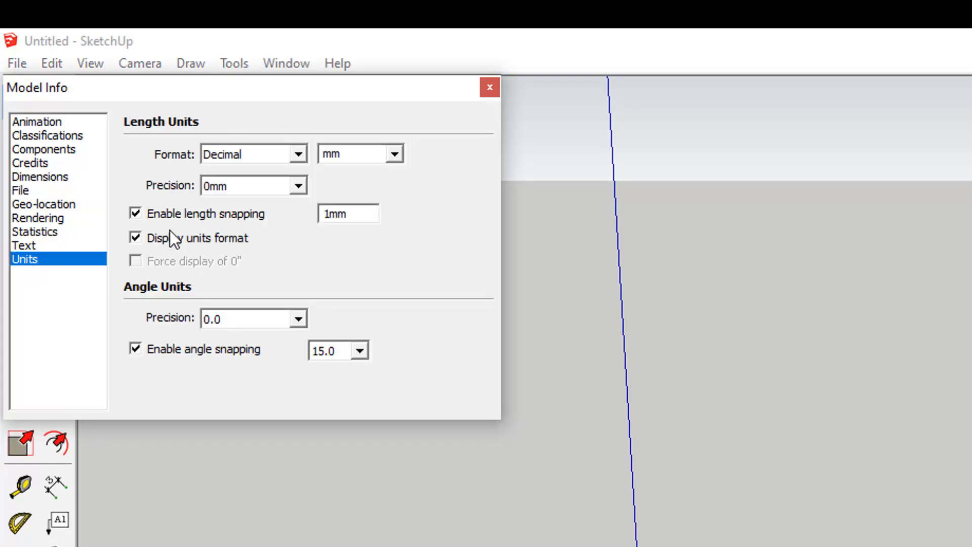
{"action": "left_click", "coordinate": [397, 153]}
{"action": "left_click", "coordinate": [351, 214]}
{"action": "left_click", "coordinate": [297, 186]}
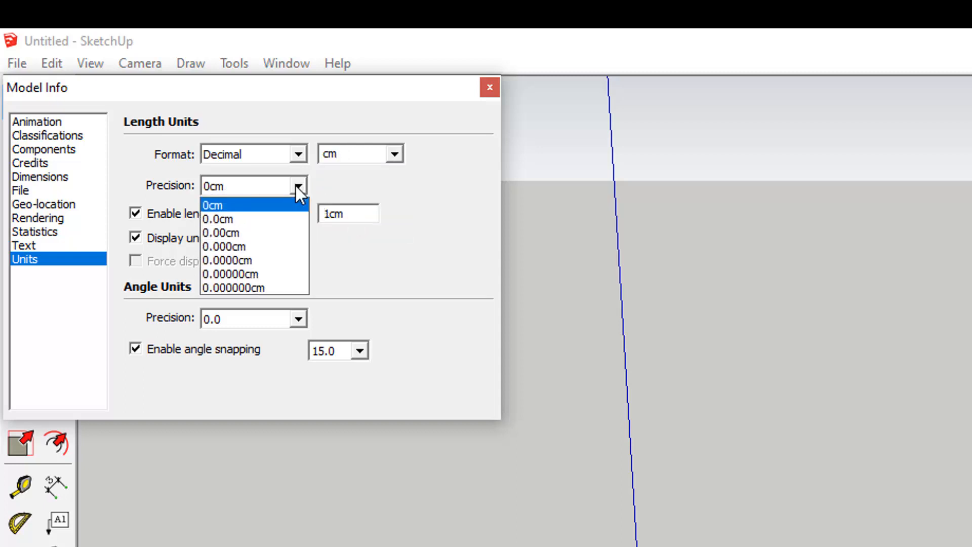
{"action": "left_click", "coordinate": [274, 218]}
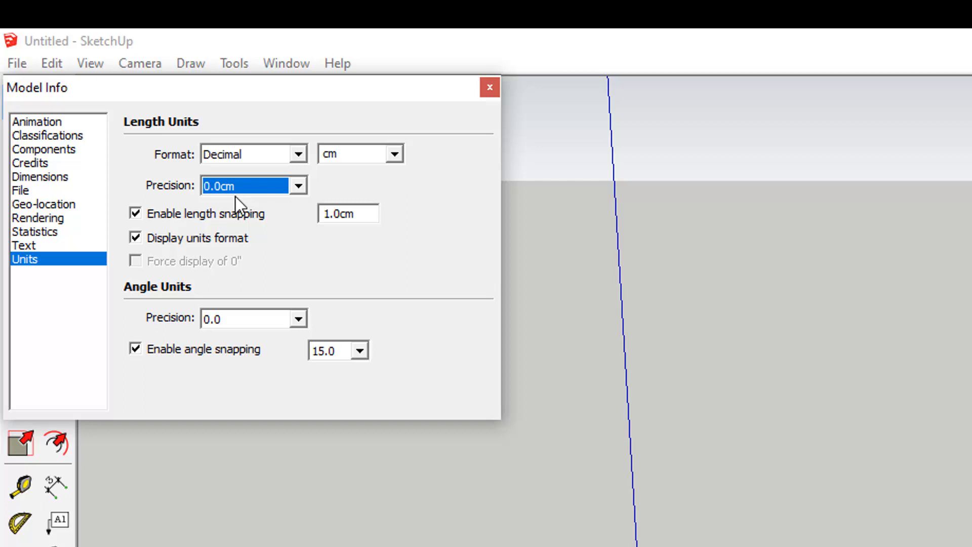
{"action": "left_click", "coordinate": [486, 87]}
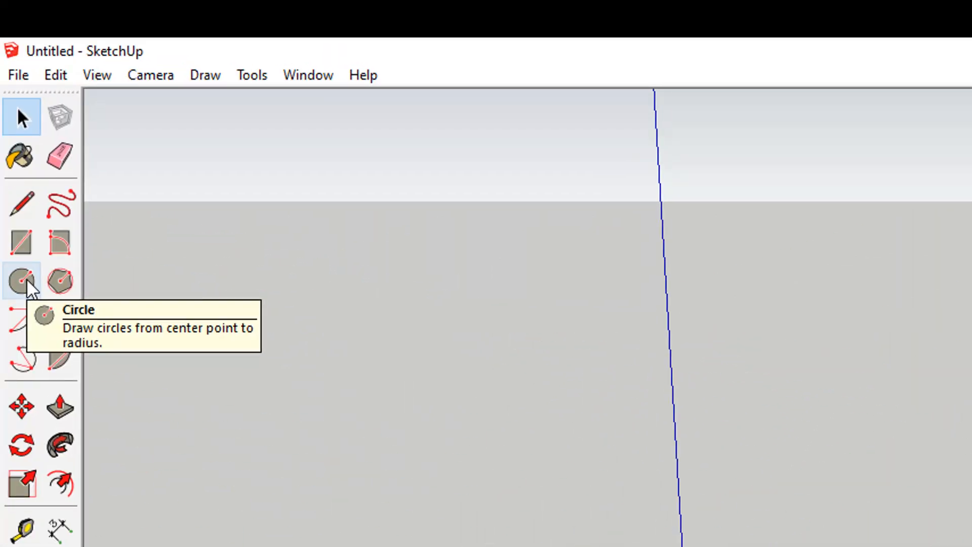
Draw a circle with a 6.5 cm radius centred on the origin.
{"action": "left_click", "coordinate": [27, 280]}
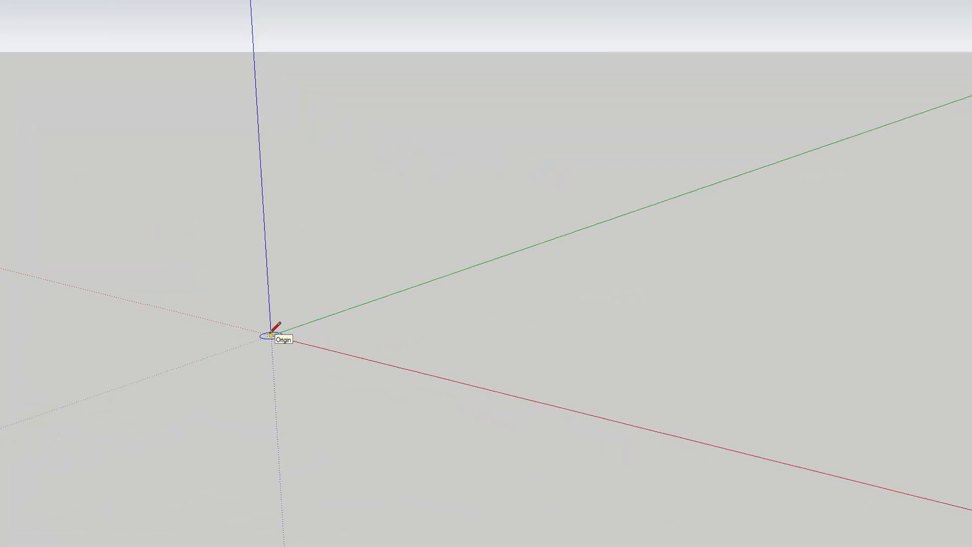
{"action": "left_click", "coordinate": [271, 335]}
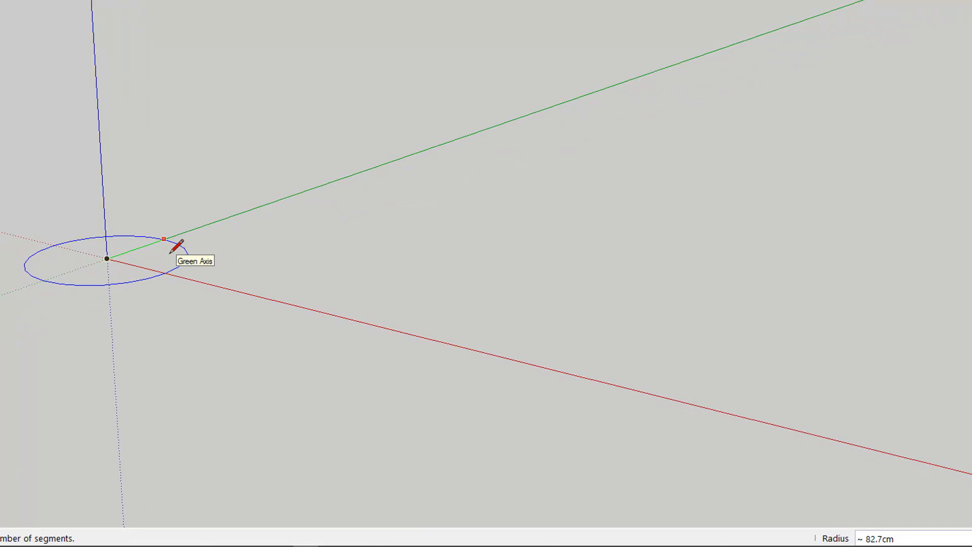
{"action": "type", "text": "6.5"}
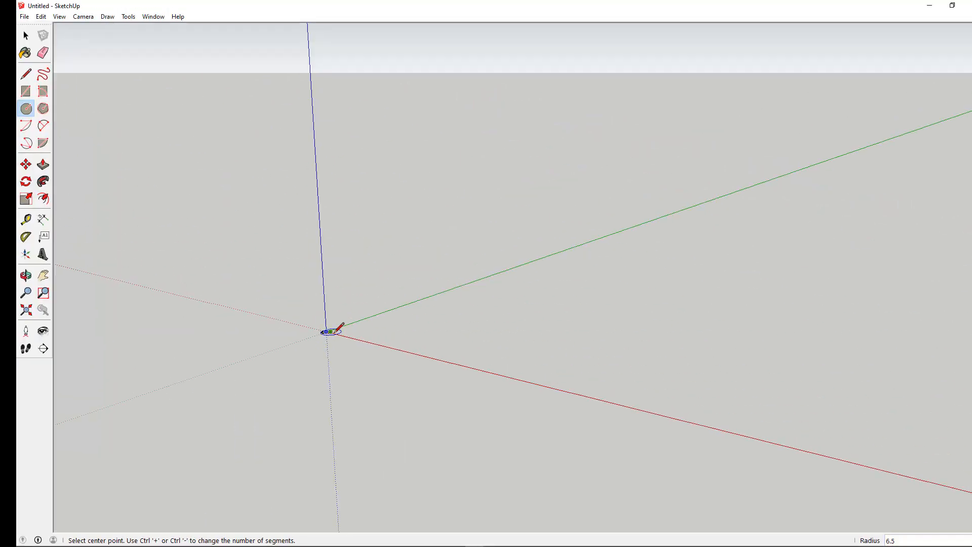
{"action": "scroll", "coordinate": [334, 332], "scroll_direction": "up", "scroll_amount": 4}
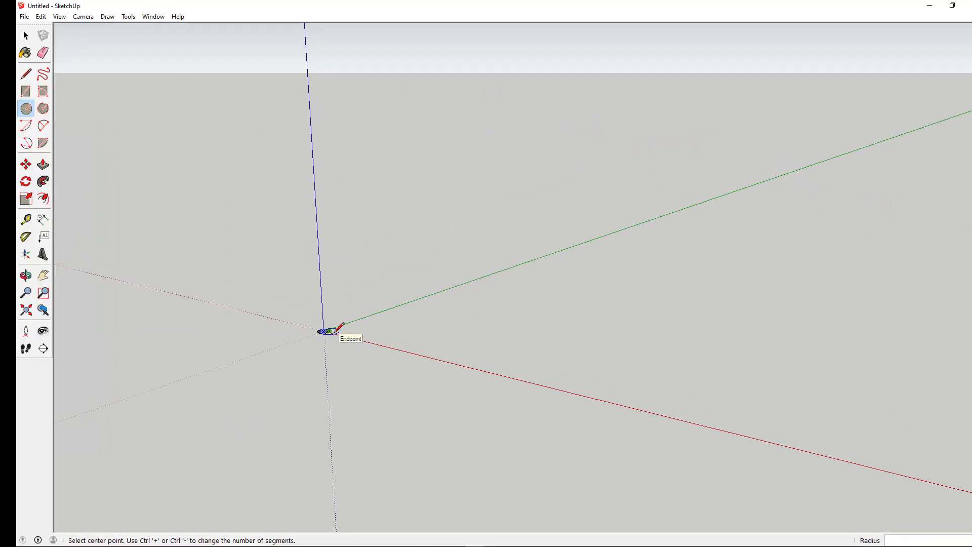
{"action": "scroll", "coordinate": [324, 332], "scroll_direction": "up", "scroll_amount": 5}
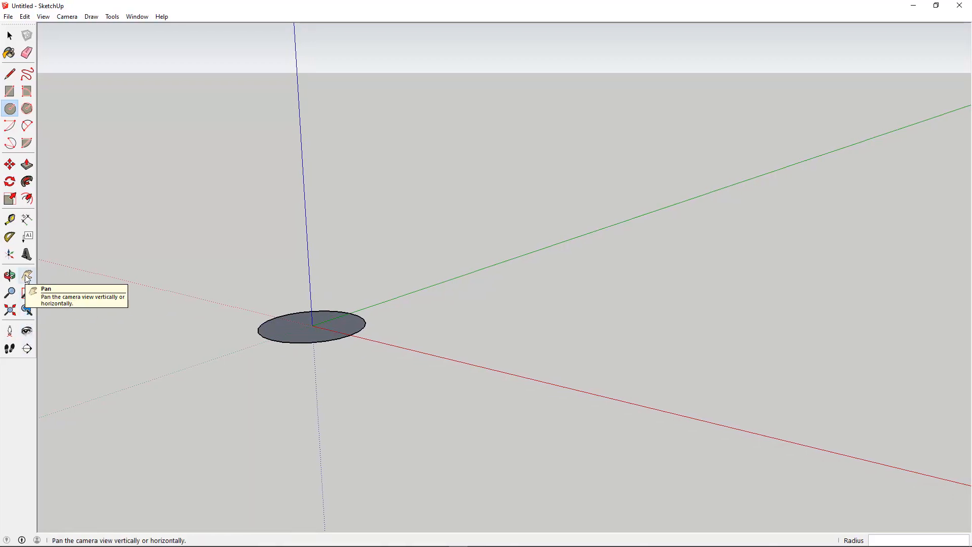
Push/pull the circle upward 20 cm into a cylinder.
{"action": "left_click", "coordinate": [27, 277]}
{"action": "left_click_drag", "start_coordinate": [305, 340], "coordinate": [279, 453]}
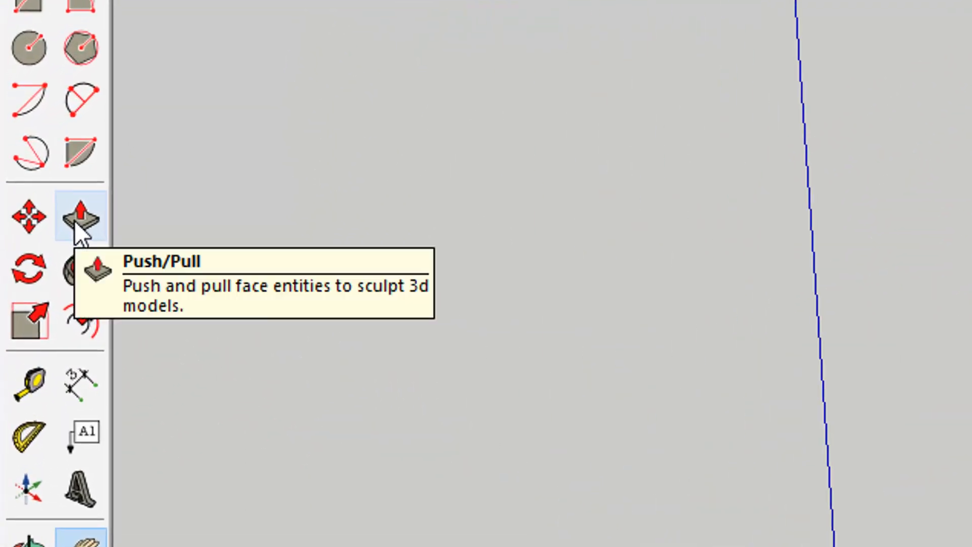
{"action": "left_click", "coordinate": [77, 219]}
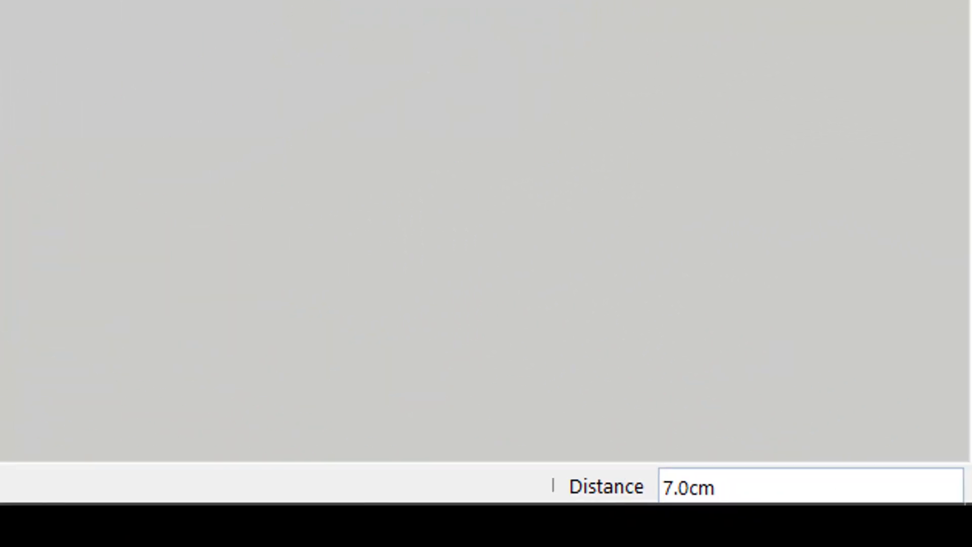
{"action": "type", "text": "20"}
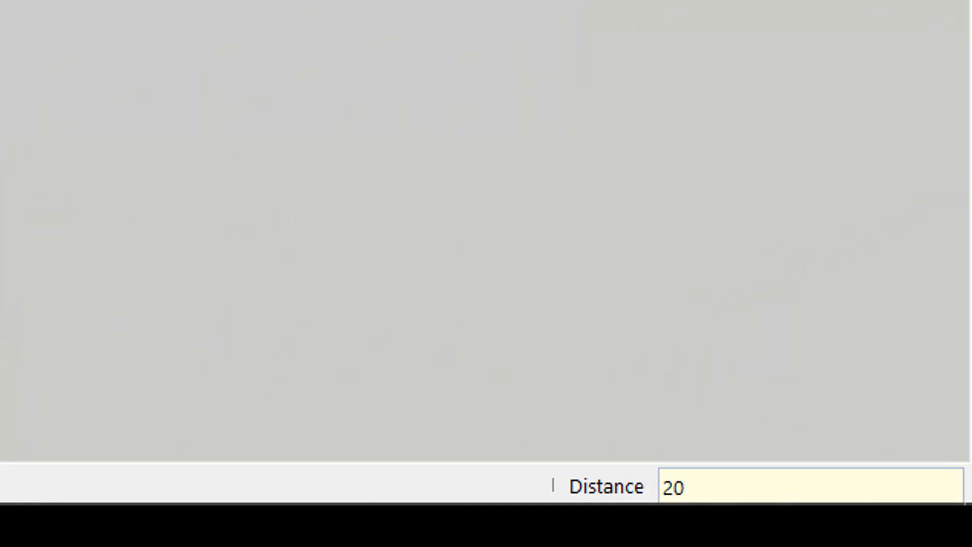
{"action": "key", "text": "Return"}
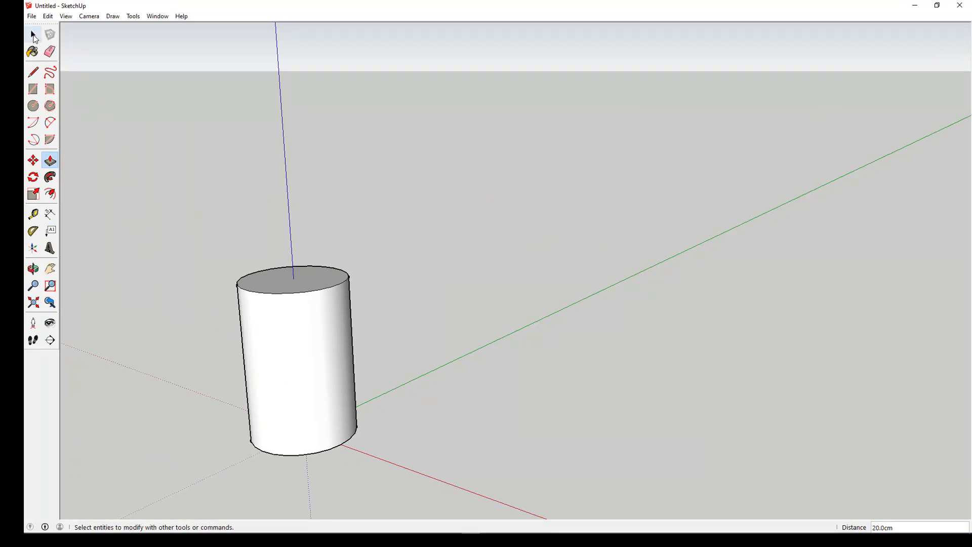
Select the whole cylinder and make it into a component.
{"action": "left_click", "coordinate": [34, 35]}
{"action": "left_click_drag", "start_coordinate": [145, 182], "coordinate": [475, 504]}
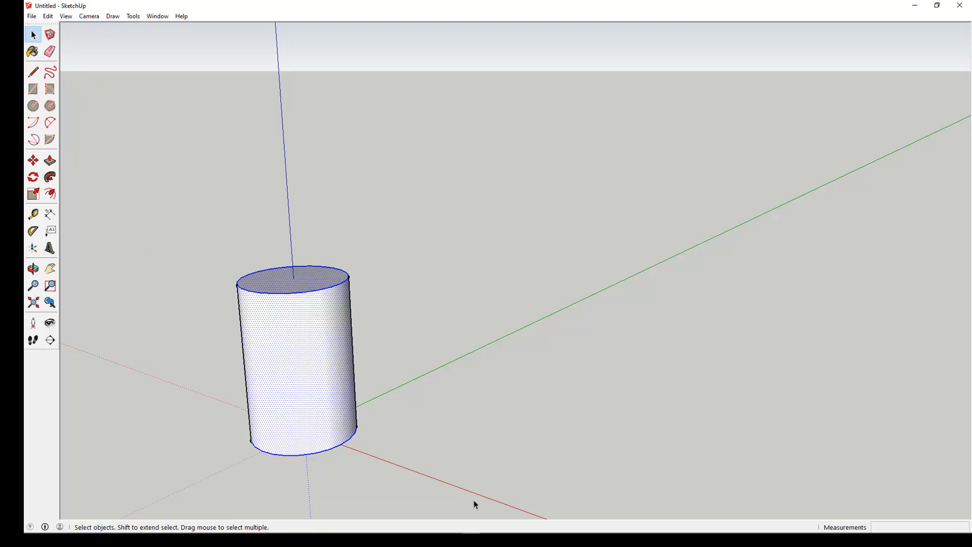
{"action": "right_click", "coordinate": [304, 371]}
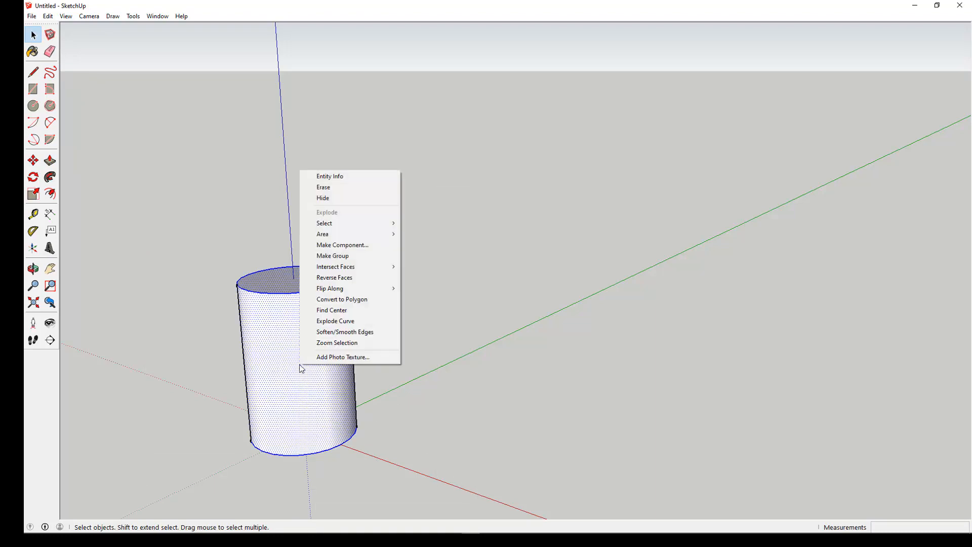
{"action": "left_click", "coordinate": [320, 245]}
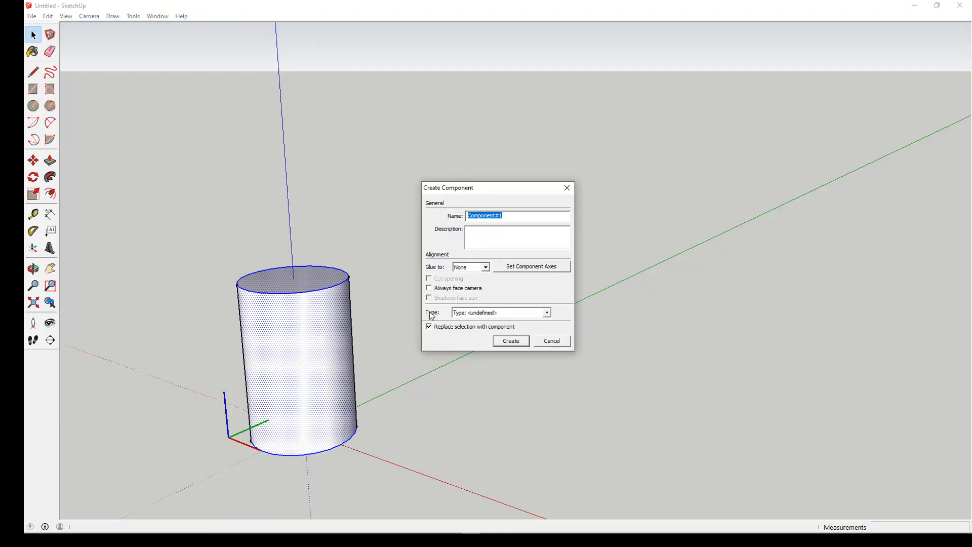
{"action": "left_click", "coordinate": [501, 340]}
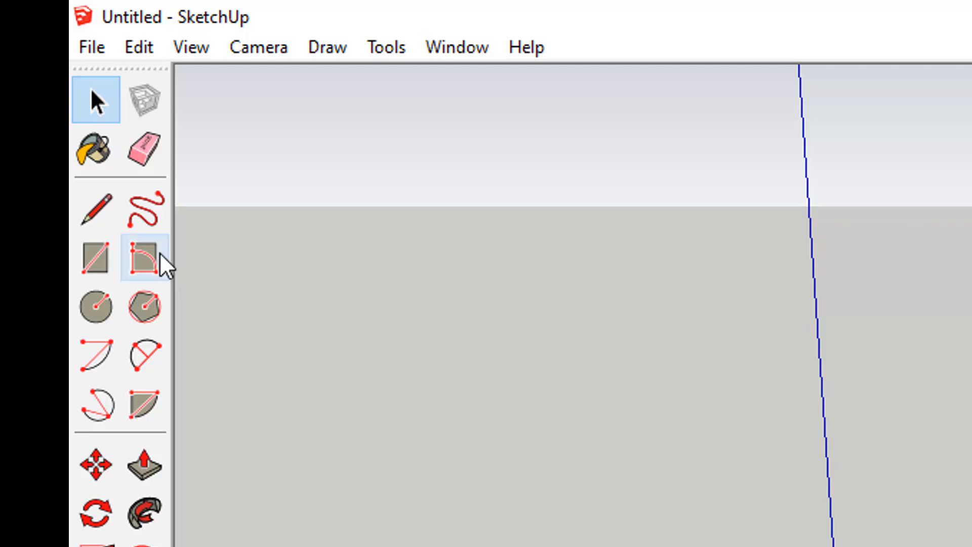
Draw a closed triangle on the cylinder's top: from the rim to the centre, 14 cm straight up, and back to the rim.
{"action": "left_click", "coordinate": [92, 219]}
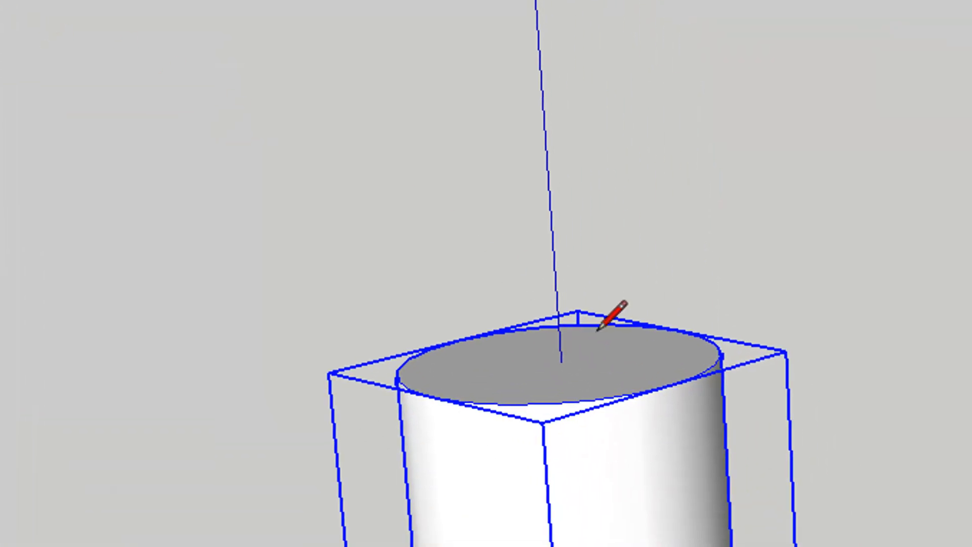
{"action": "left_click", "coordinate": [714, 364]}
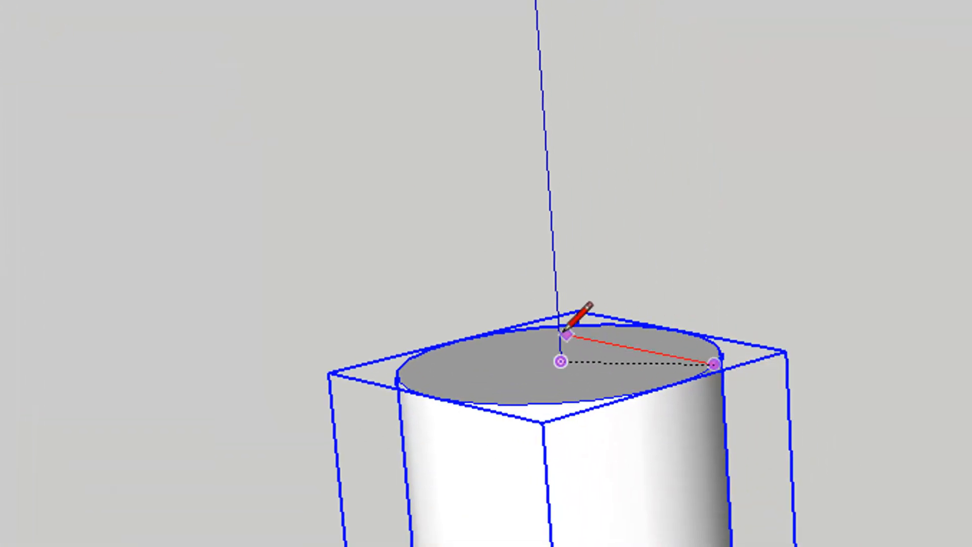
{"action": "left_click", "coordinate": [561, 360]}
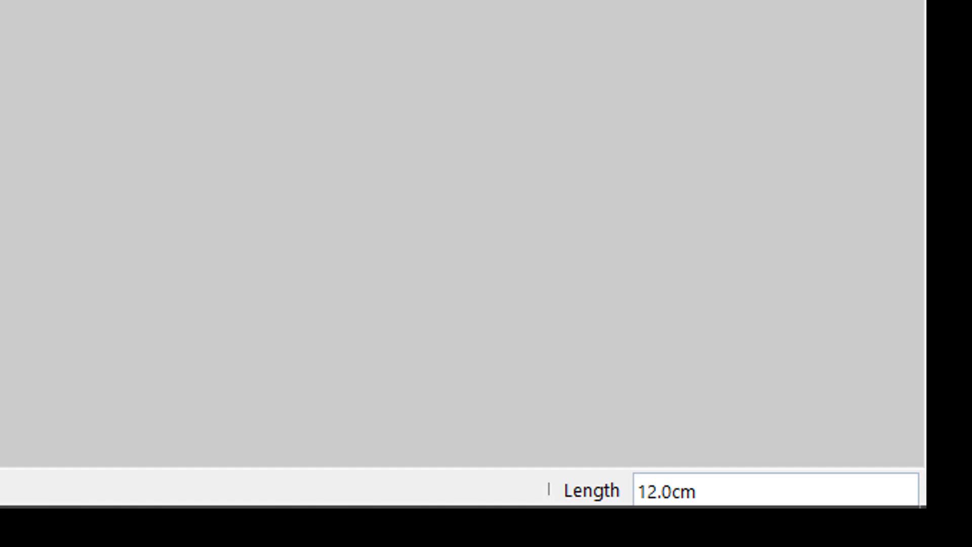
{"action": "type", "text": "14"}
{"action": "key", "text": "Return"}
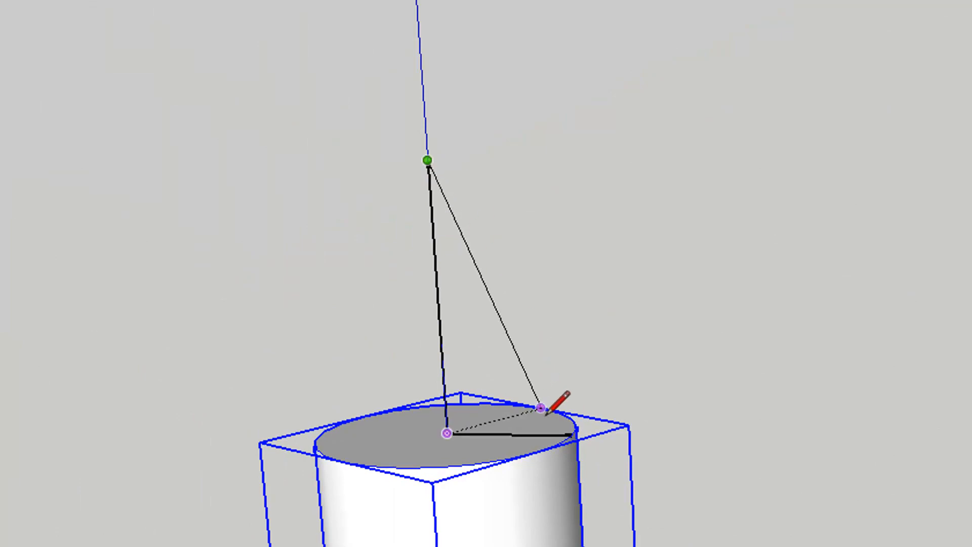
{"action": "left_click", "coordinate": [570, 435]}
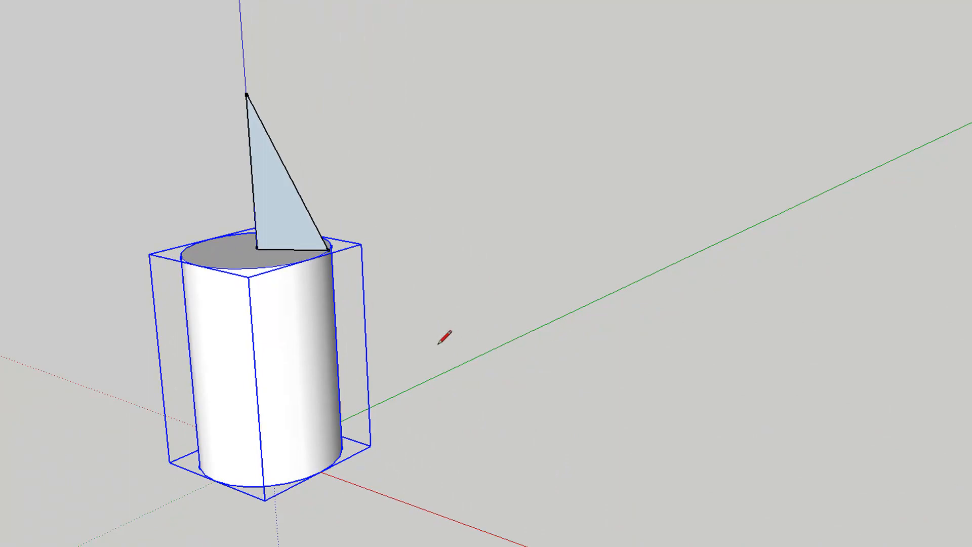
Explode the cylinder component back into raw geometry and clear the selection.
{"action": "right_click", "coordinate": [236, 341]}
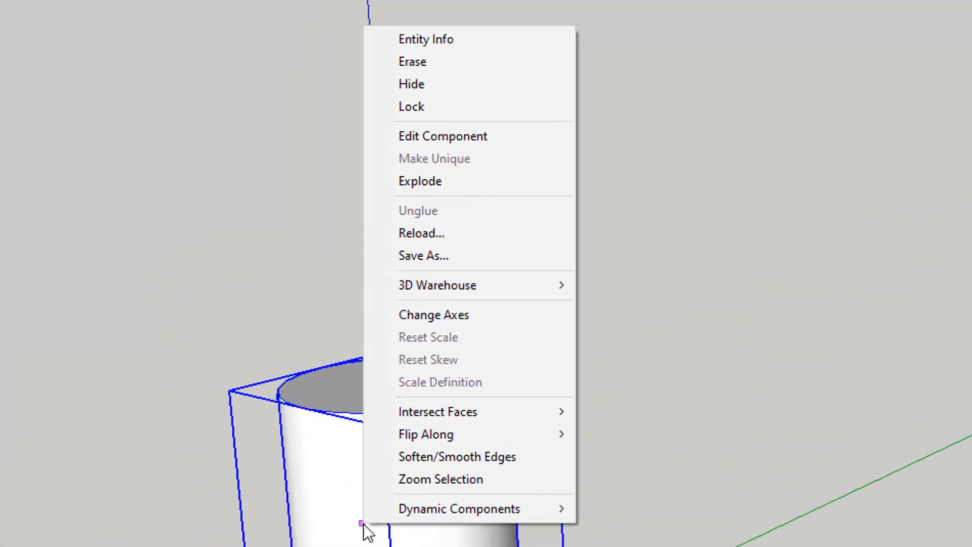
{"action": "left_click", "coordinate": [430, 202]}
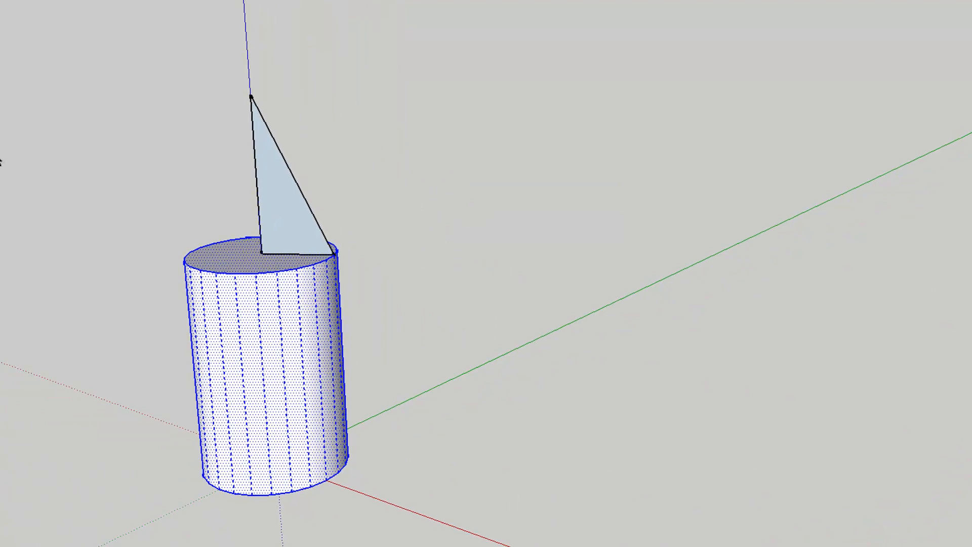
{"action": "left_click", "coordinate": [67, 251]}
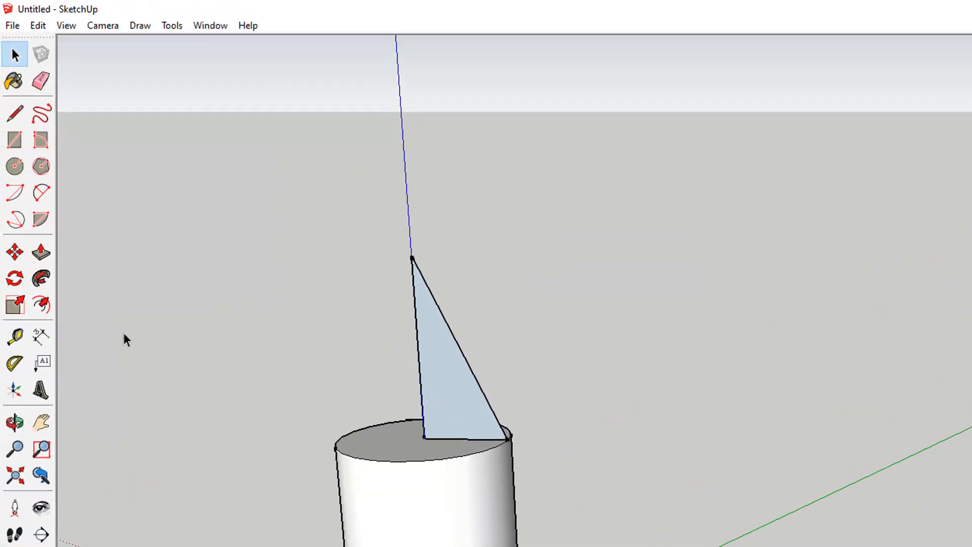
Select the top circle edge and run Follow Me with the triangle face to form a cone on top.
{"action": "left_click", "coordinate": [399, 461]}
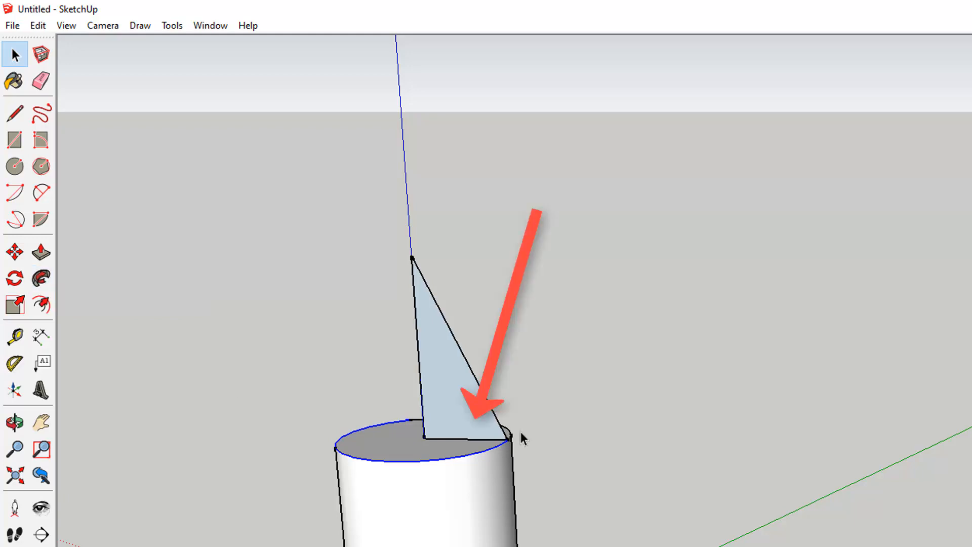
{"action": "left_click", "coordinate": [15, 421]}
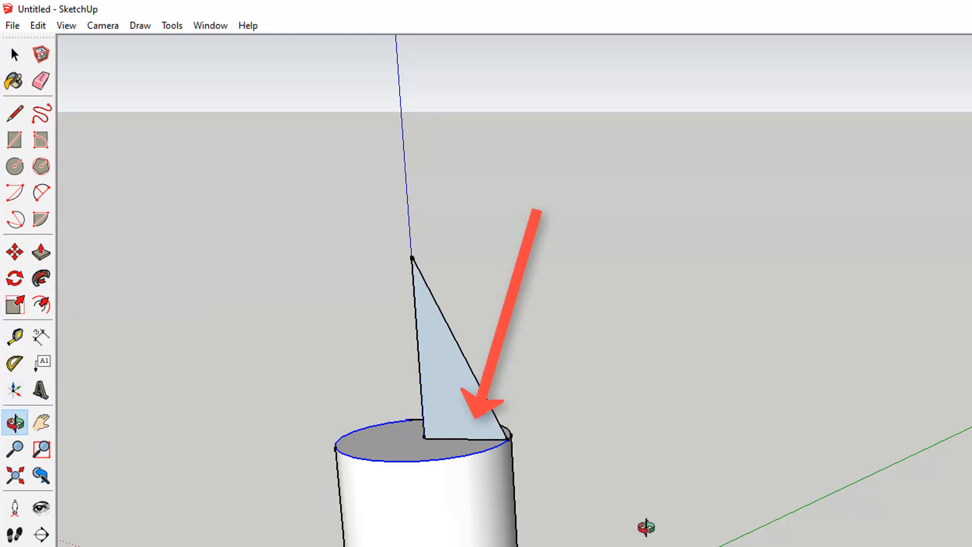
{"action": "mouse_move", "coordinate": [647, 525]}
{"action": "left_mouse_down"}
{"action": "mouse_move", "coordinate": [572, 544]}
{"action": "mouse_move", "coordinate": [382, 535]}
{"action": "mouse_move", "coordinate": [372, 544]}
{"action": "mouse_move", "coordinate": [398, 536]}
{"action": "left_mouse_up"}
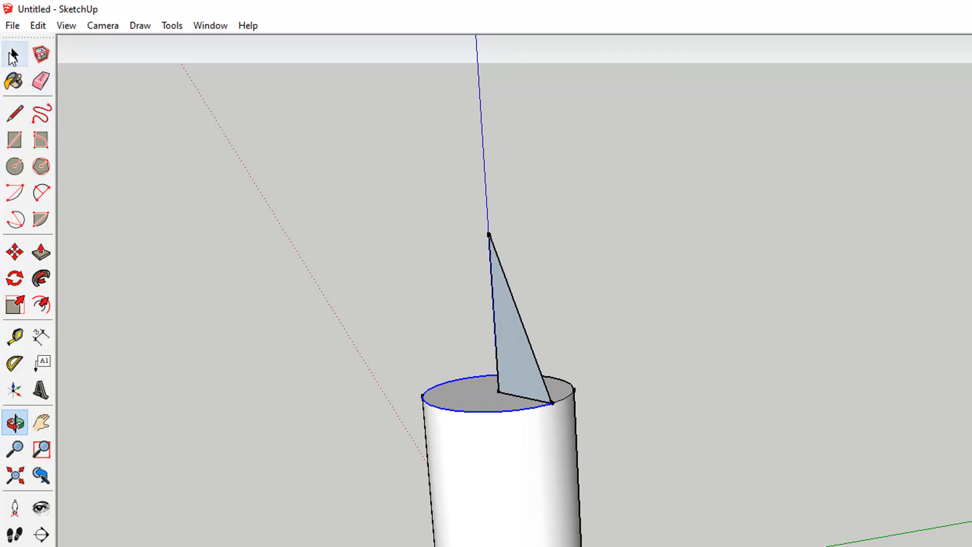
{"action": "left_click", "coordinate": [13, 56]}
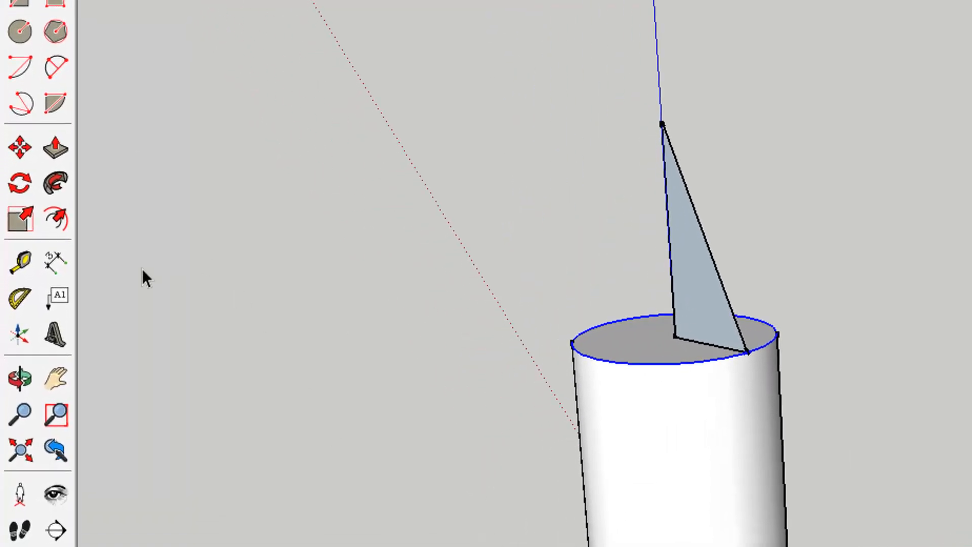
{"action": "left_click", "coordinate": [53, 183]}
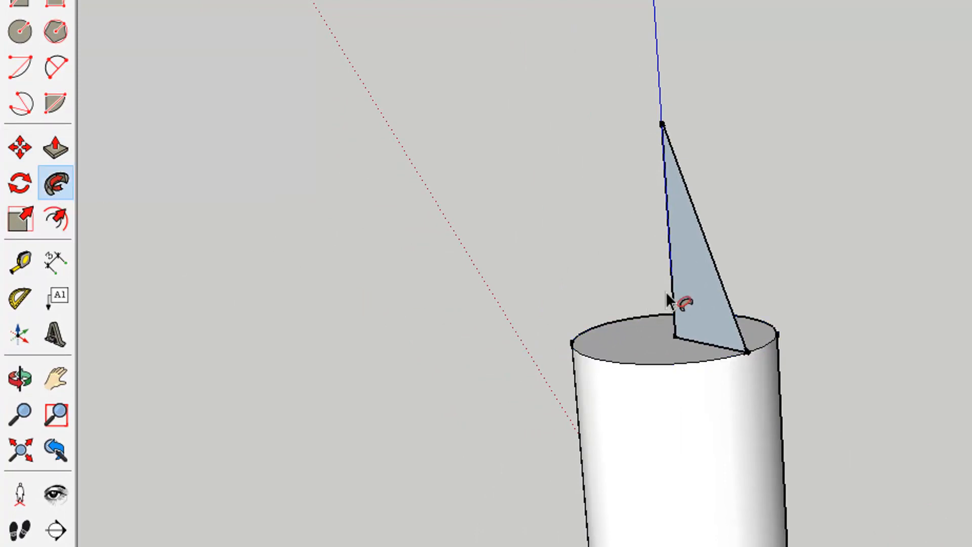
{"action": "left_click", "coordinate": [691, 295]}
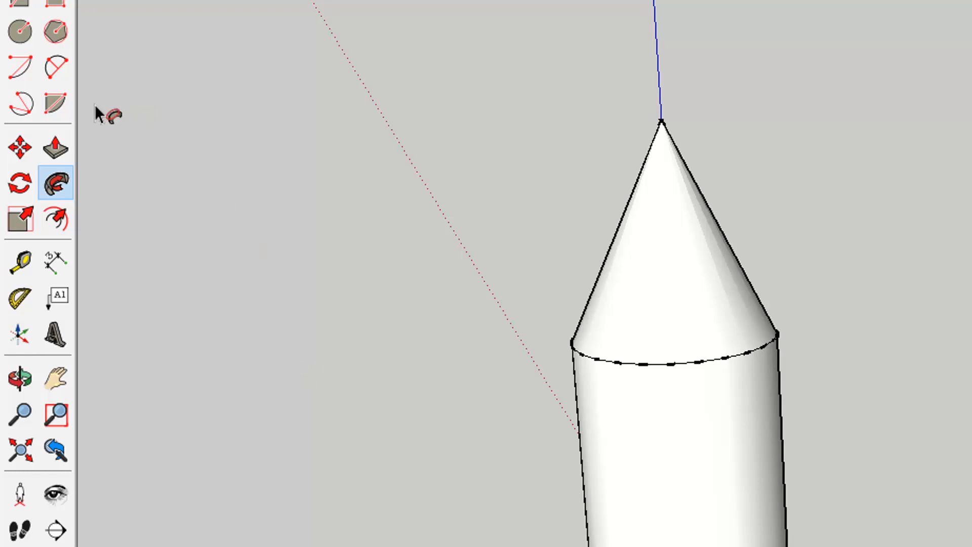
Switch to the bottom view and draw a line from the rim of the cylinder's base to its centre.
{"action": "left_click", "coordinate": [19, 365]}
{"action": "left_click_drag", "start_coordinate": [460, 181], "coordinate": [971, 546]}
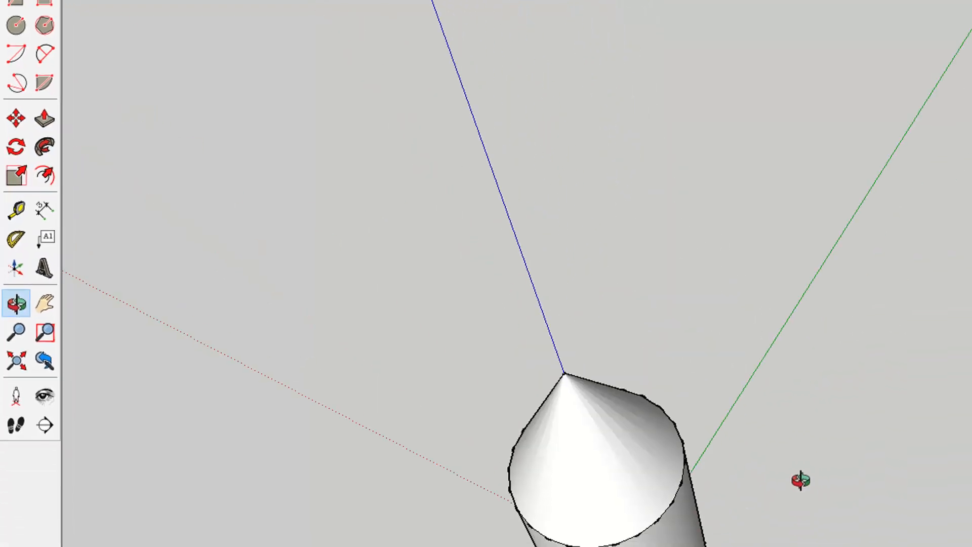
{"action": "left_click_drag", "start_coordinate": [801, 480], "coordinate": [725, 196]}
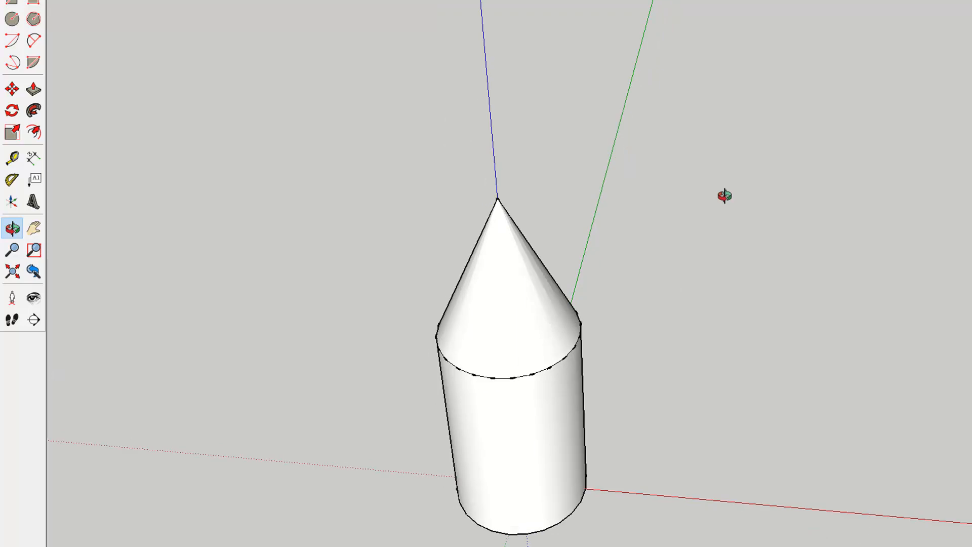
{"action": "left_click", "coordinate": [34, 228]}
{"action": "left_click_drag", "start_coordinate": [503, 463], "coordinate": [473, 319]}
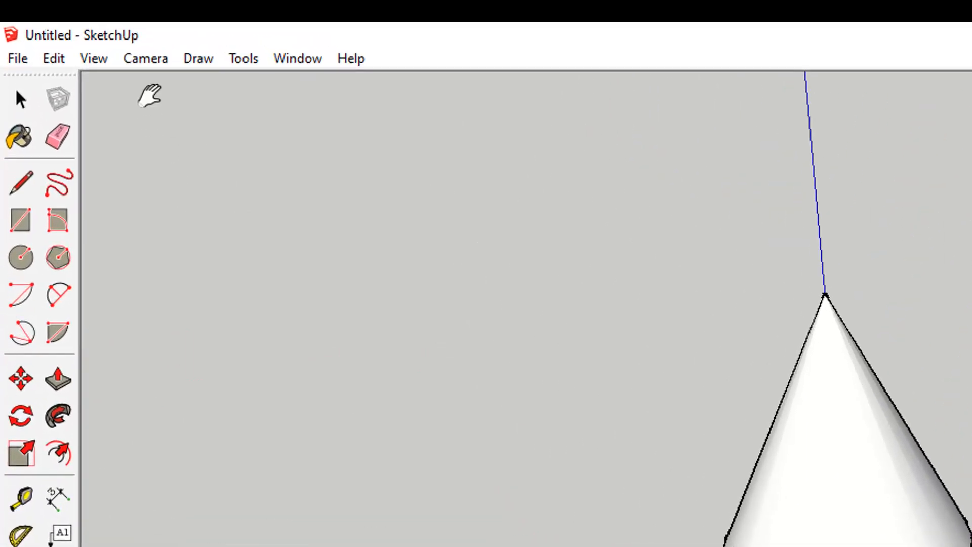
{"action": "left_click", "coordinate": [147, 71]}
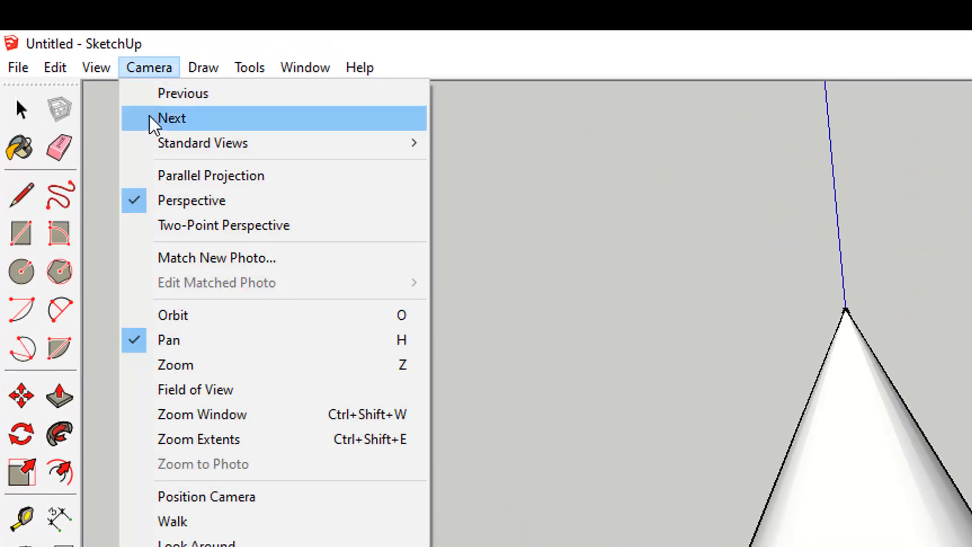
{"action": "mouse_move", "coordinate": [229, 152]}
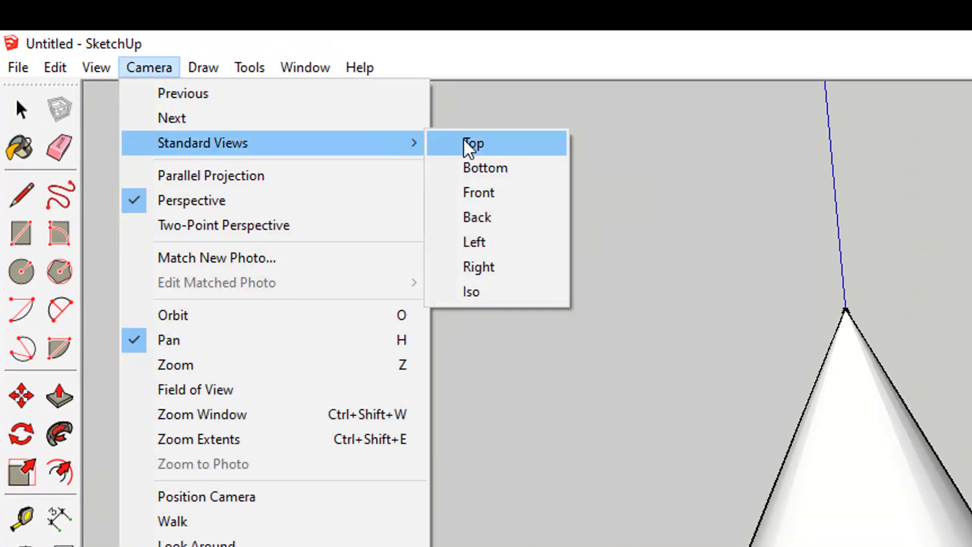
{"action": "left_click", "coordinate": [450, 157]}
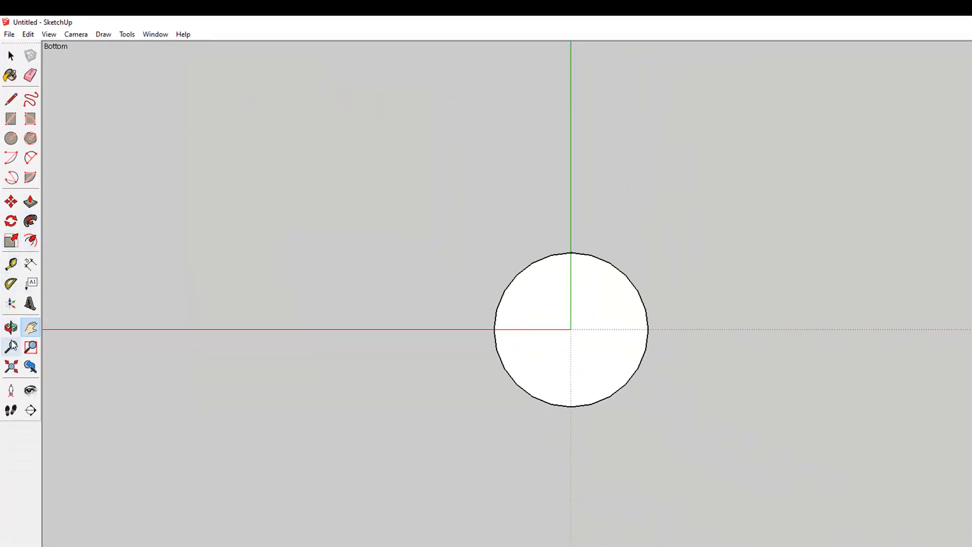
{"action": "left_click", "coordinate": [11, 328]}
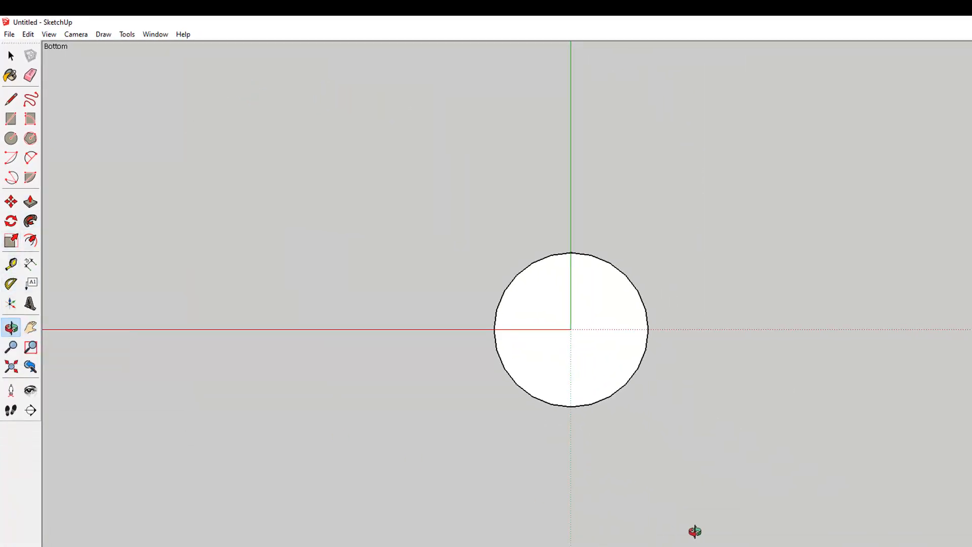
{"action": "left_click_drag", "start_coordinate": [694, 530], "coordinate": [696, 178]}
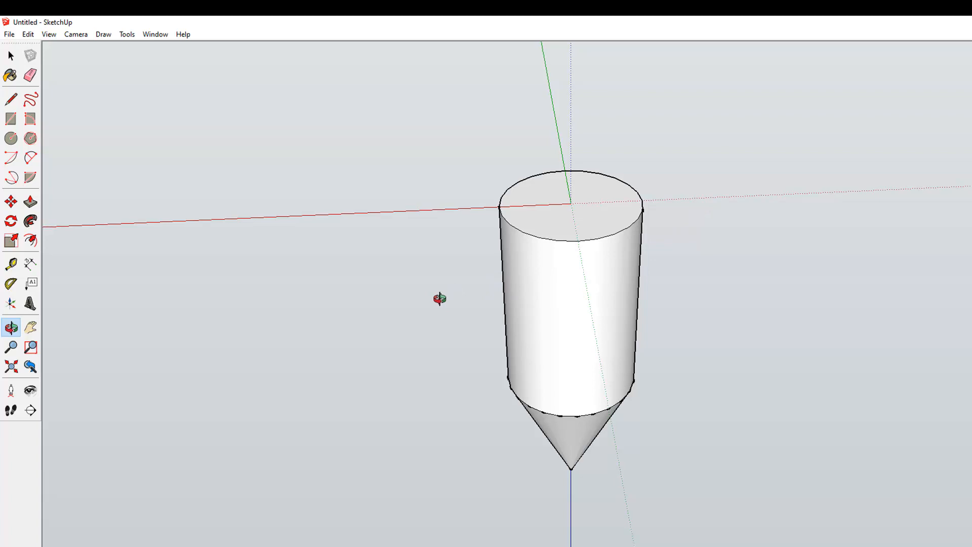
{"action": "left_click", "coordinate": [11, 100]}
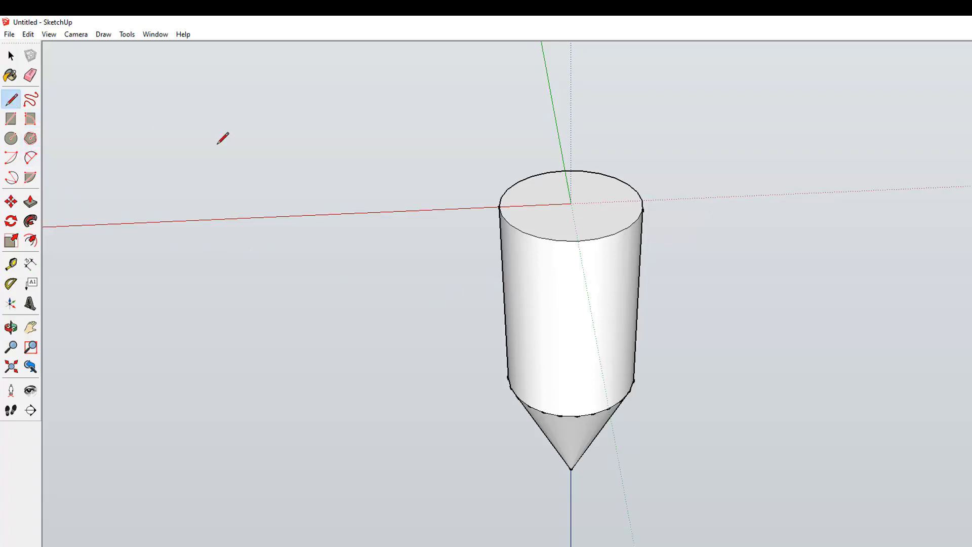
{"action": "left_click", "coordinate": [628, 227]}
{"action": "left_click", "coordinate": [571, 203]}
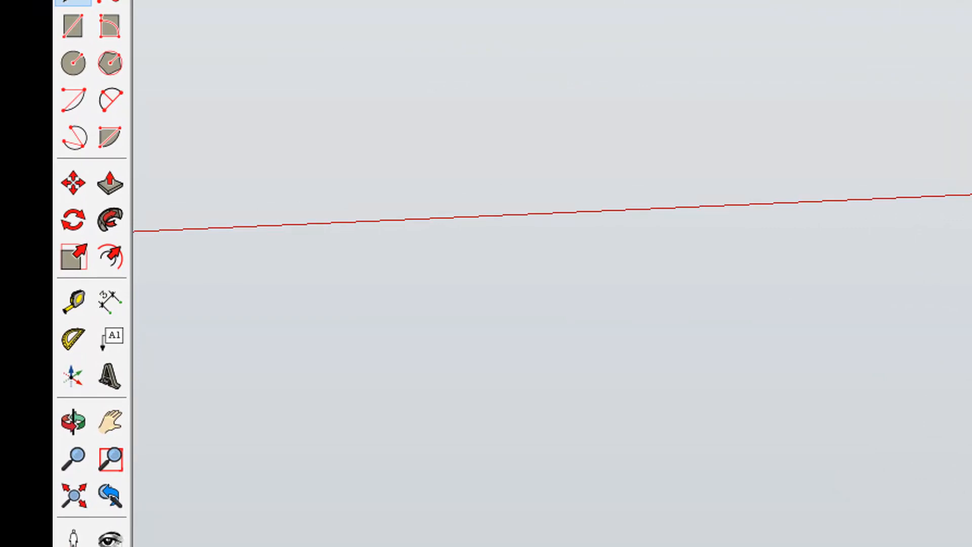
Try drawing a 2 Point Arc from the top of the vertical line to the base's rim, undoing each attempt.
{"action": "left_click", "coordinate": [111, 100]}
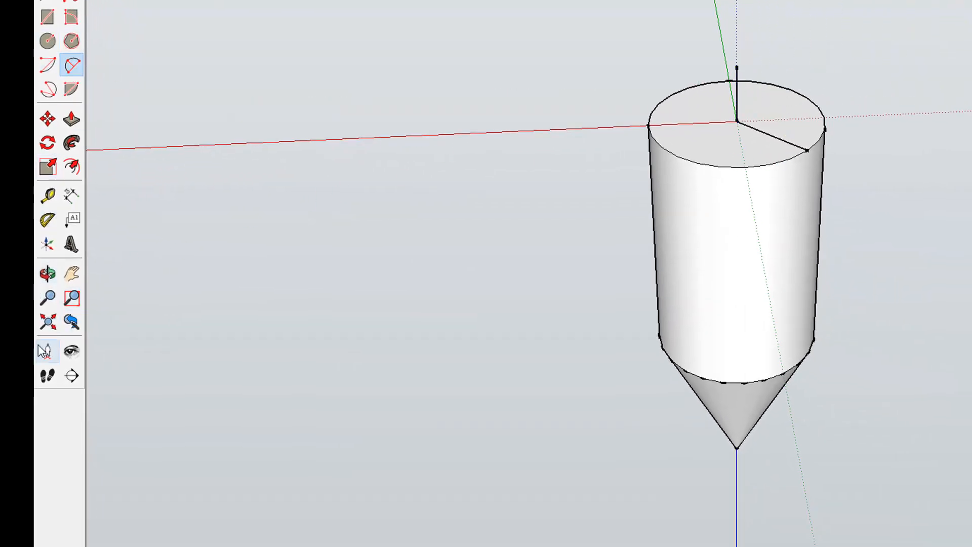
{"action": "left_click", "coordinate": [47, 274]}
{"action": "left_click_drag", "start_coordinate": [347, 410], "coordinate": [865, 288]}
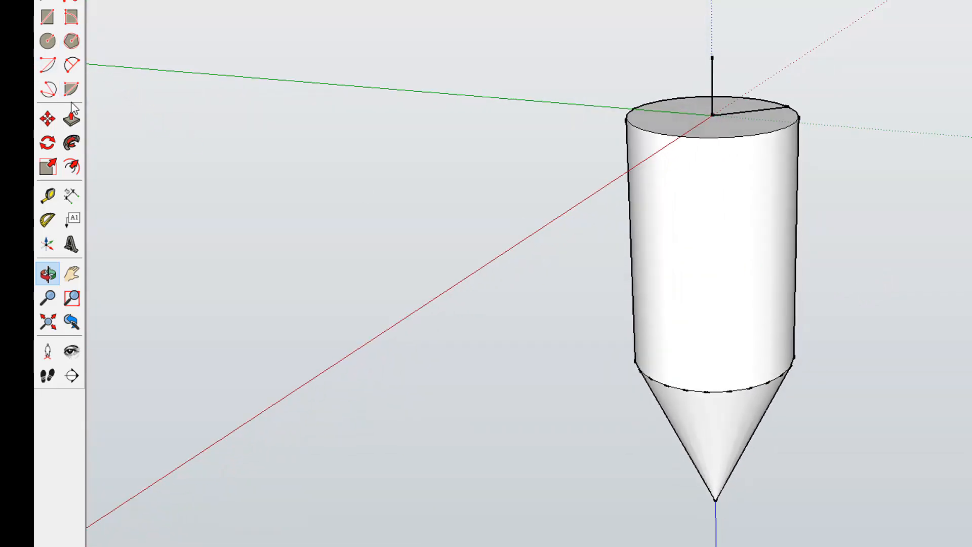
{"action": "left_click", "coordinate": [71, 64]}
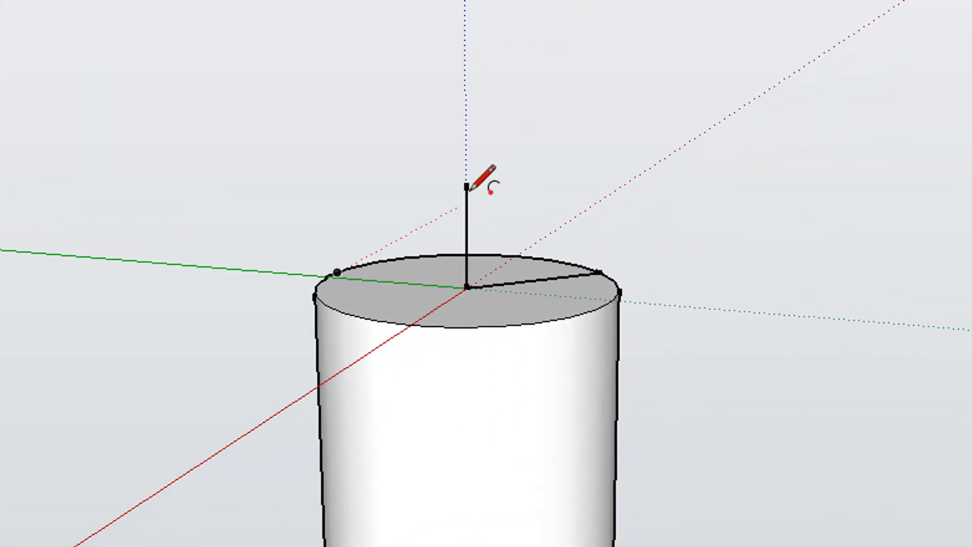
{"action": "left_click", "coordinate": [466, 183]}
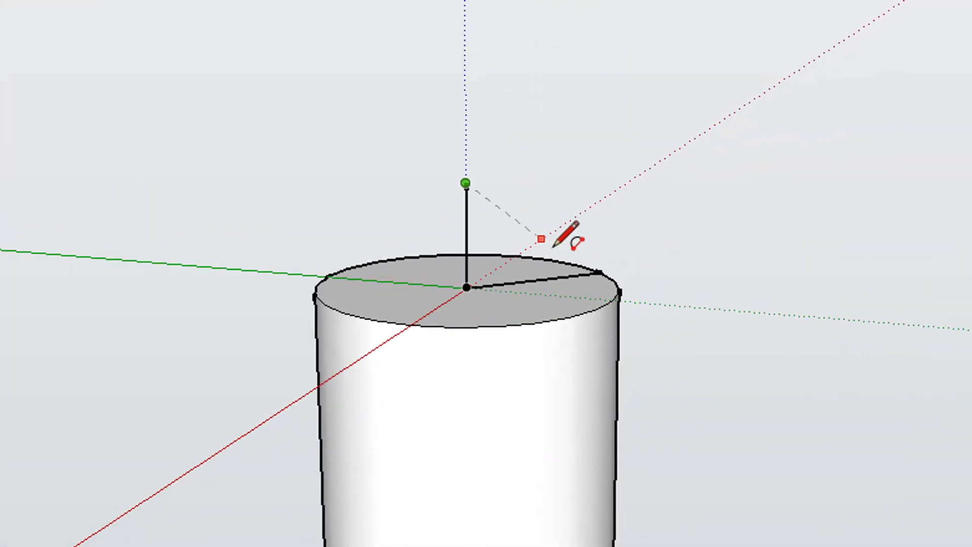
{"action": "left_click", "coordinate": [599, 273]}
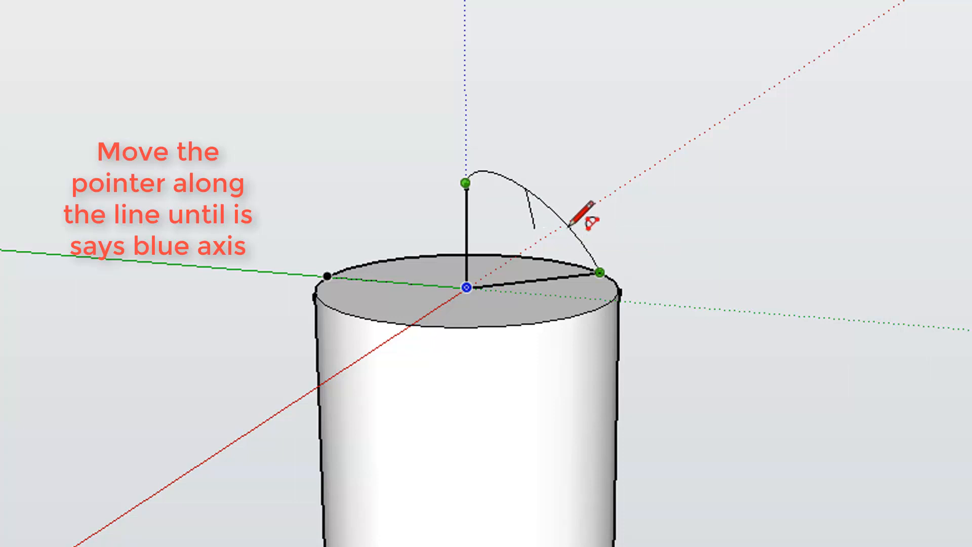
{"action": "left_click", "coordinate": [568, 232]}
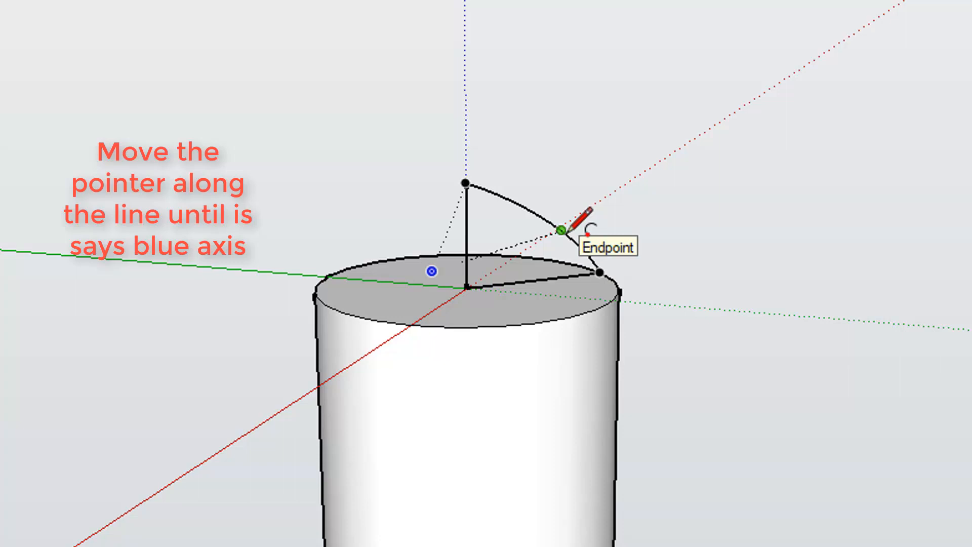
{"action": "key", "text": "ctrl+z"}
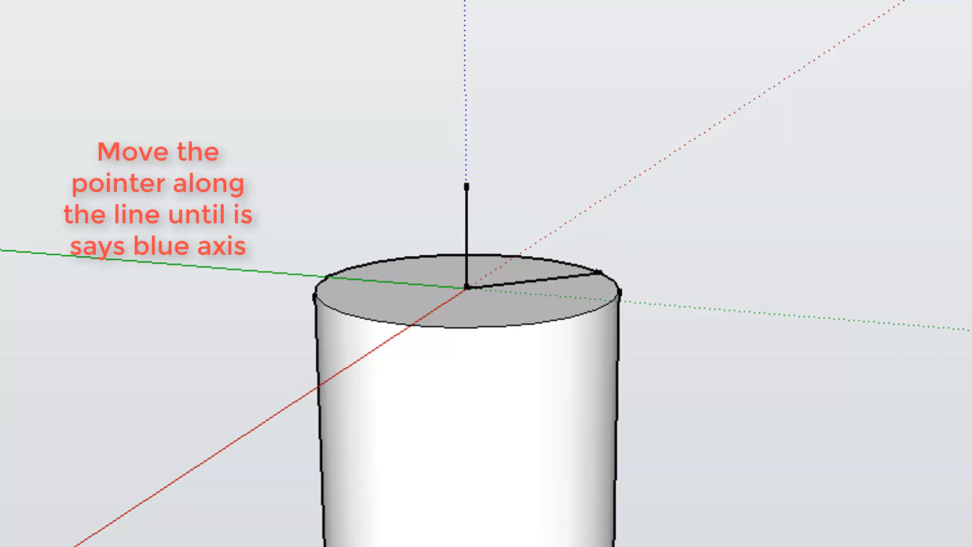
{"action": "middle_click_drag", "start_coordinate": [486, 283], "coordinate": [393, 304]}
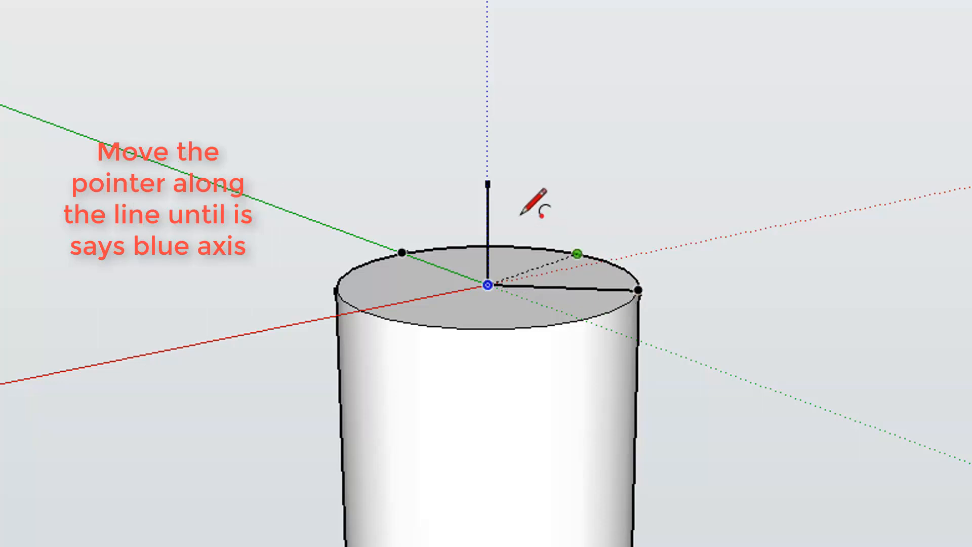
{"action": "left_click", "coordinate": [497, 191]}
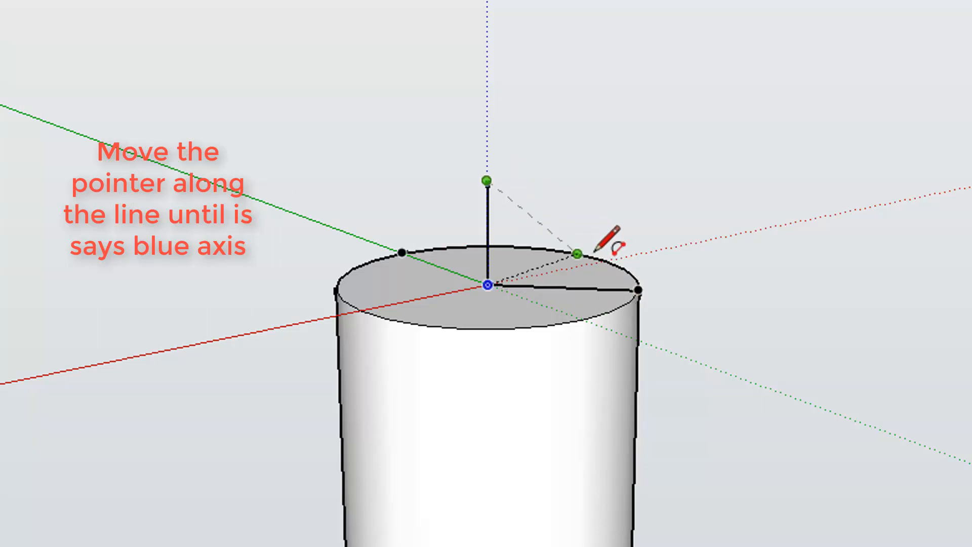
{"action": "left_click", "coordinate": [638, 289]}
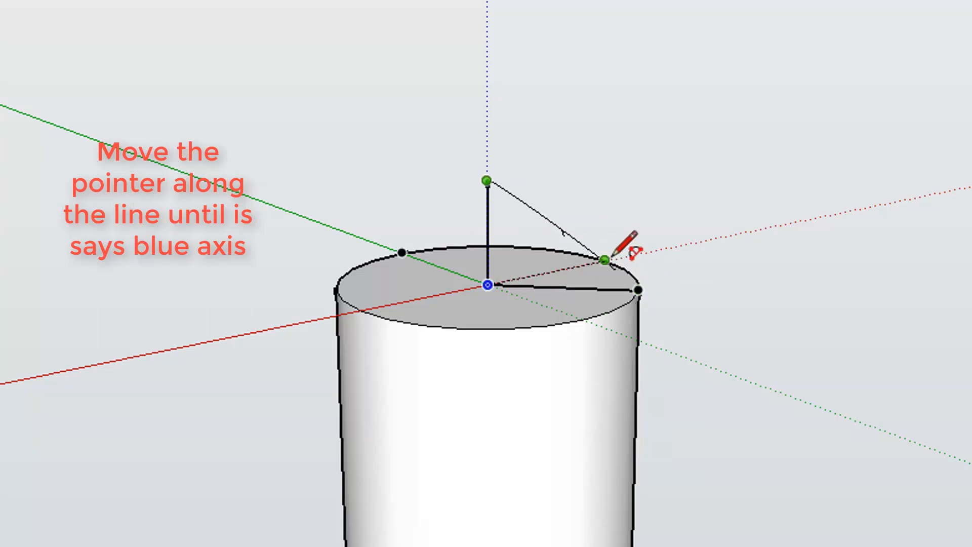
{"action": "left_click", "coordinate": [595, 236]}
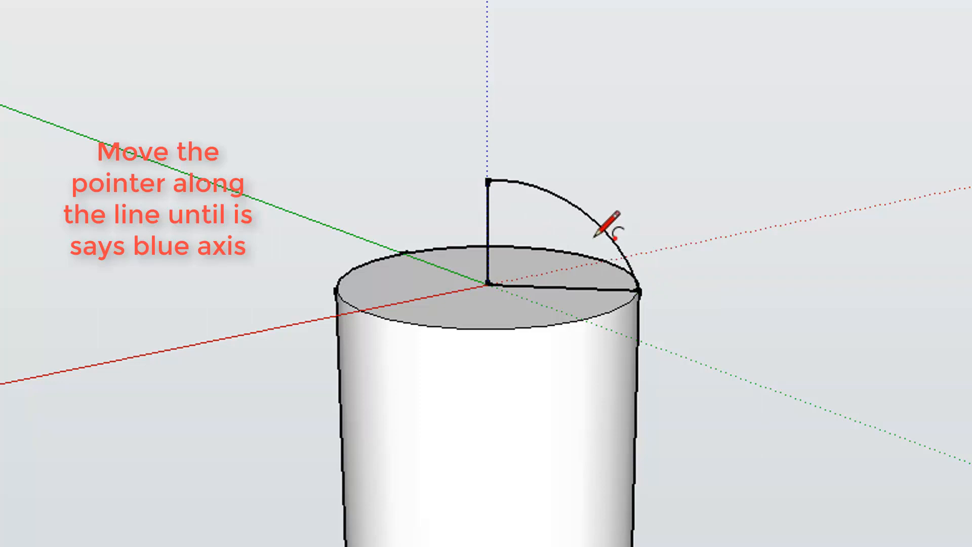
{"action": "key", "text": "ctrl+z"}
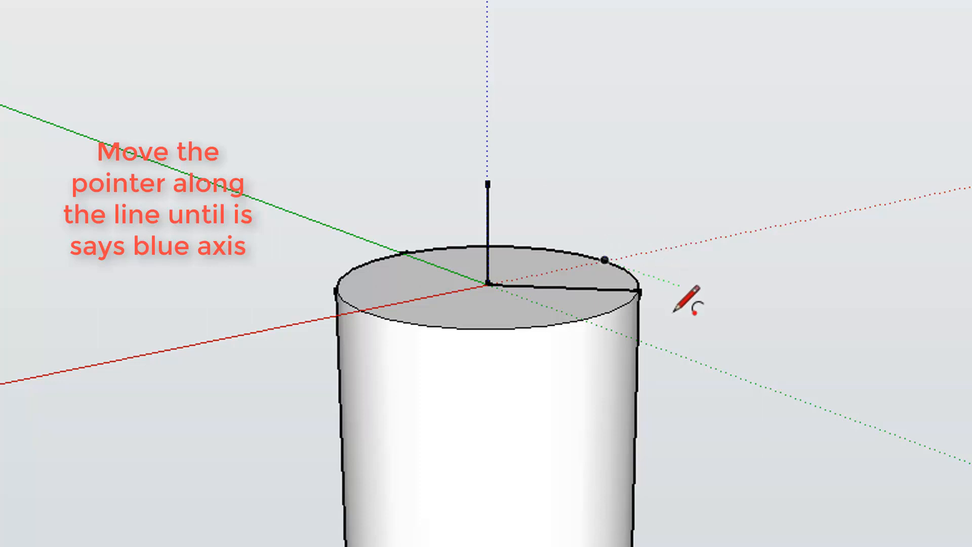
Draw a 2 Point Arc from the top of the vertical line to the base's rim, then erase it.
{"action": "scroll", "coordinate": [638, 310], "scroll_direction": "up", "scroll_amount": 3}
{"action": "scroll", "coordinate": [639, 310], "scroll_direction": "up", "scroll_amount": 4}
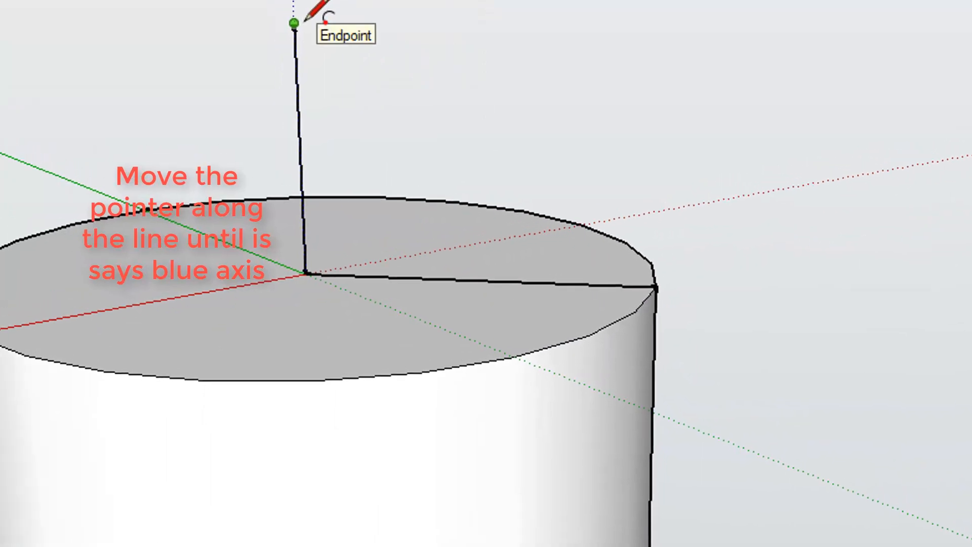
{"action": "left_click", "coordinate": [360, 108]}
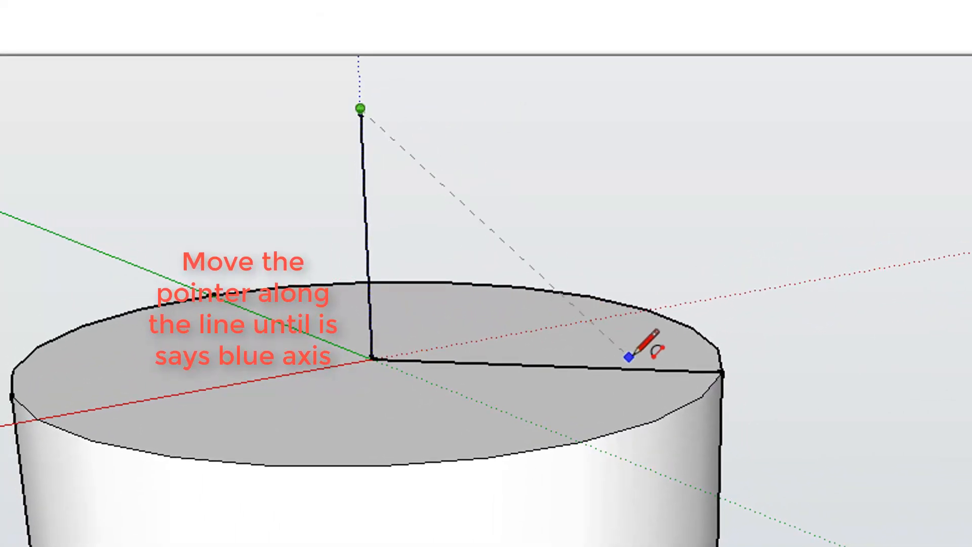
{"action": "left_click", "coordinate": [722, 372]}
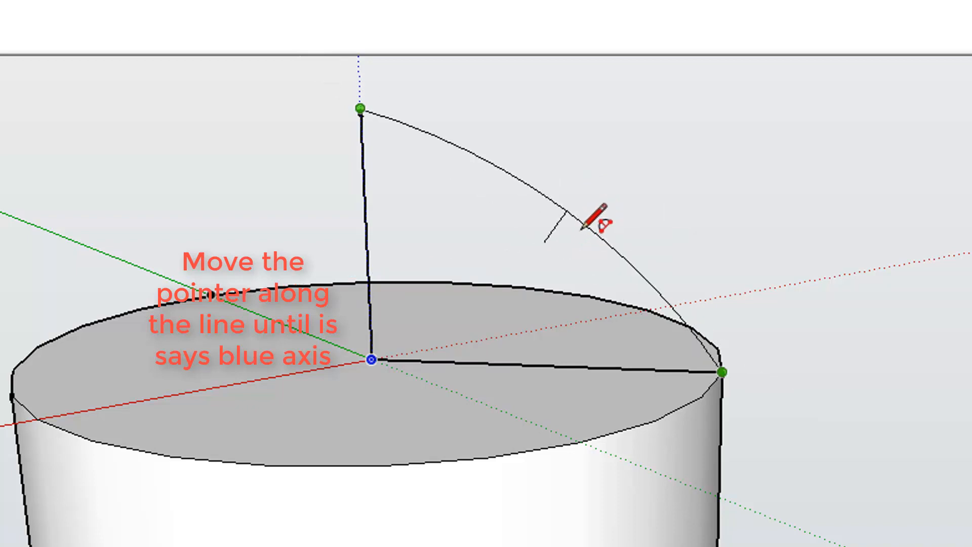
{"action": "left_click", "coordinate": [584, 228]}
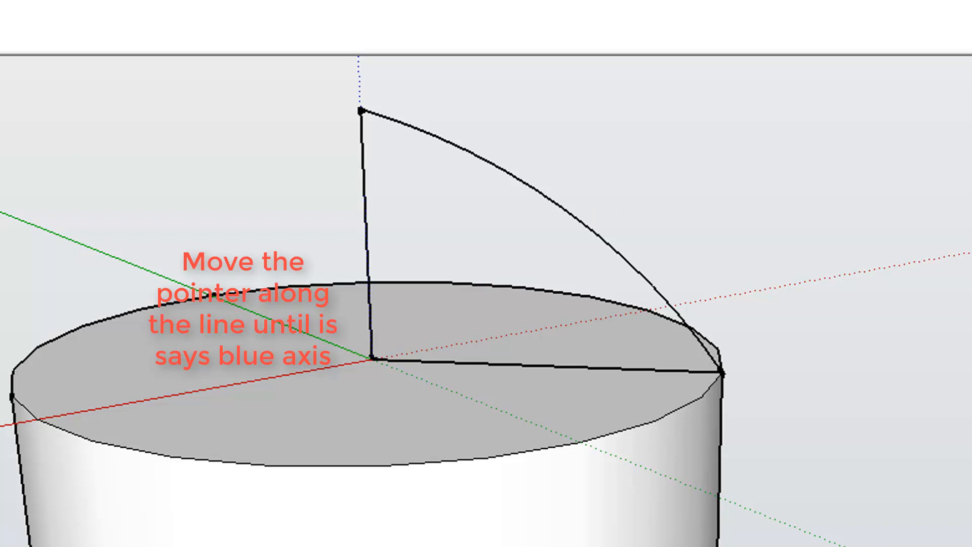
{"action": "mouse_move", "coordinate": [608, 273]}
{"action": "middle_mouse_down"}
{"action": "mouse_move", "coordinate": [516, 291]}
{"action": "mouse_move", "coordinate": [238, 271]}
{"action": "mouse_move", "coordinate": [146, 531]}
{"action": "mouse_move", "coordinate": [46, 531]}
{"action": "middle_mouse_up"}
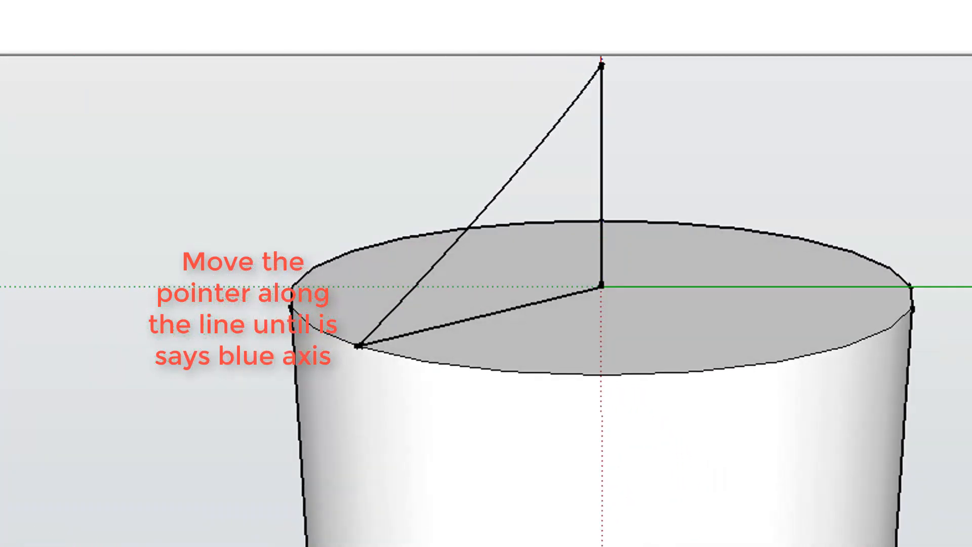
{"action": "left_click", "coordinate": [427, 267]}
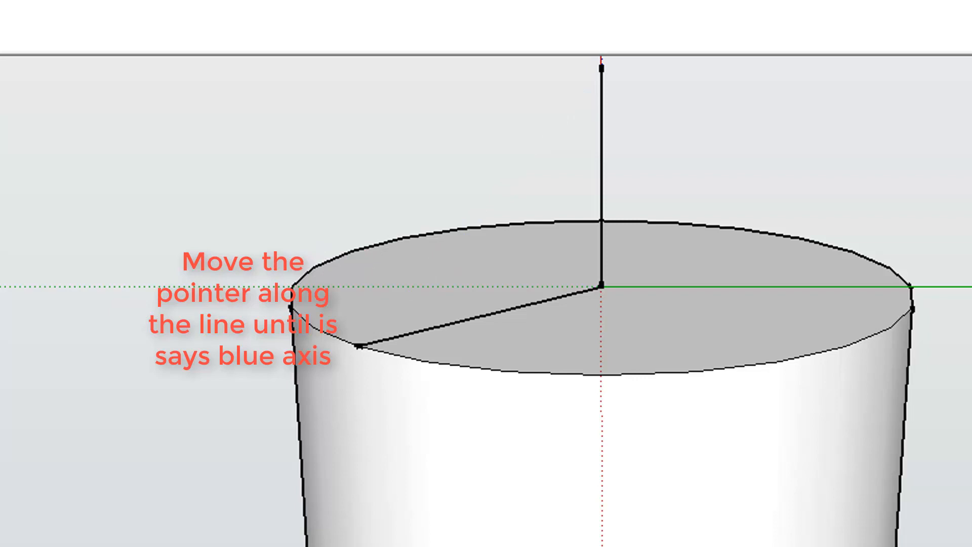
Draw a 2 Point Arc on the blue axis from the top of the vertical line to the base's rim, closing a quarter-round profile.
{"action": "middle_click_drag", "start_coordinate": [557, 284], "coordinate": [466, 306]}
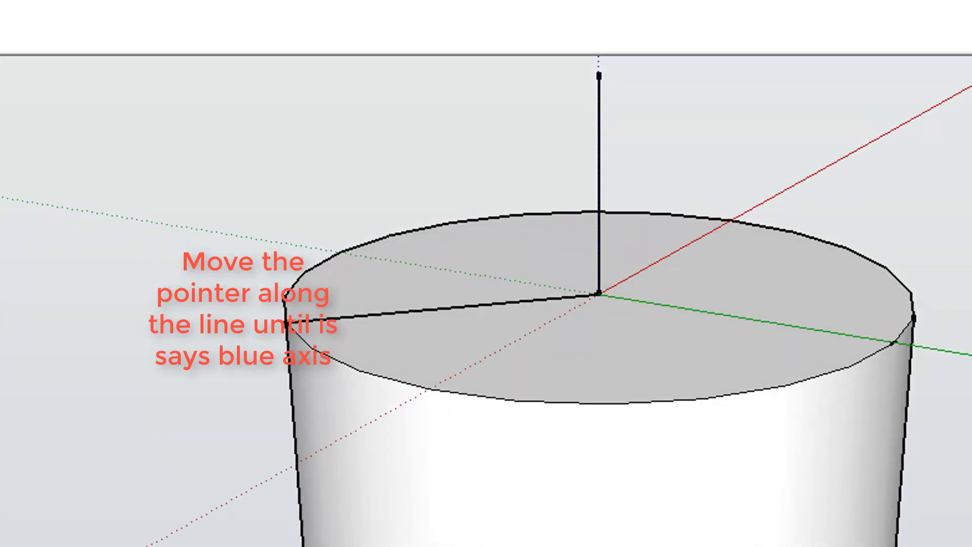
{"action": "middle_click_drag", "start_coordinate": [557, 101], "coordinate": [400, 514], "text": "shift"}
{"action": "scroll", "coordinate": [395, 521], "scroll_direction": "up", "scroll_amount": 4}
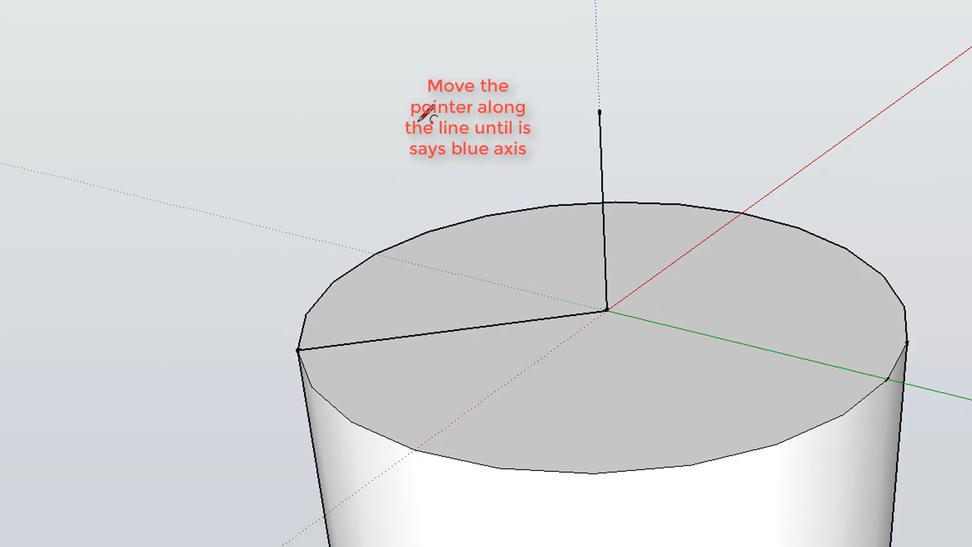
{"action": "left_click", "coordinate": [599, 109]}
{"action": "left_click", "coordinate": [299, 349]}
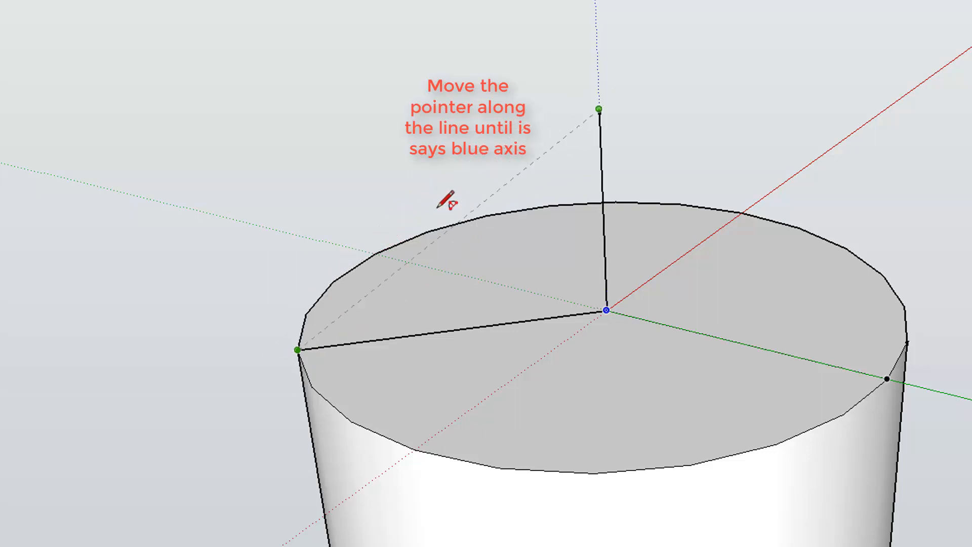
{"action": "left_click", "coordinate": [461, 186]}
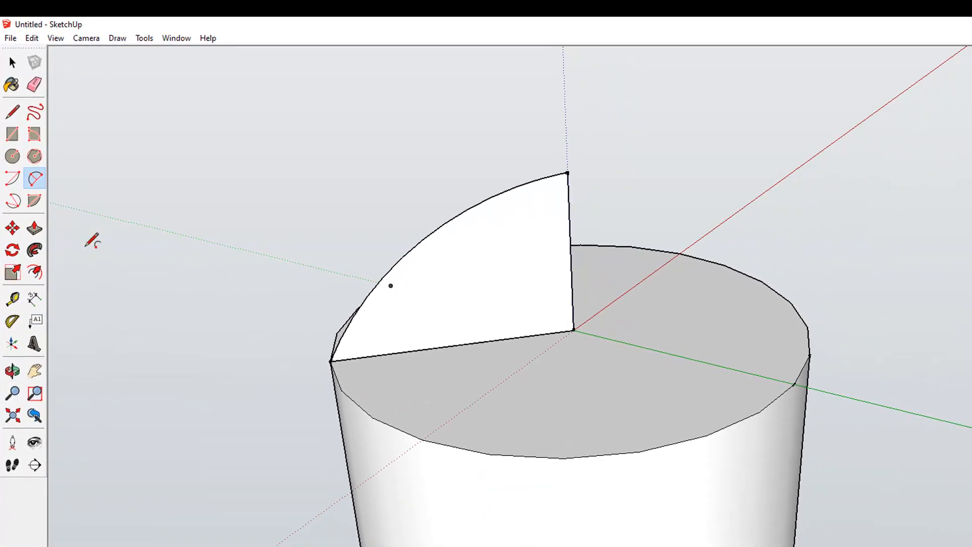
Select the base's circle edge and run Follow Me with the quarter-round profile to form a dome.
{"action": "left_click", "coordinate": [12, 371]}
{"action": "left_click_drag", "start_coordinate": [183, 406], "coordinate": [315, 408]}
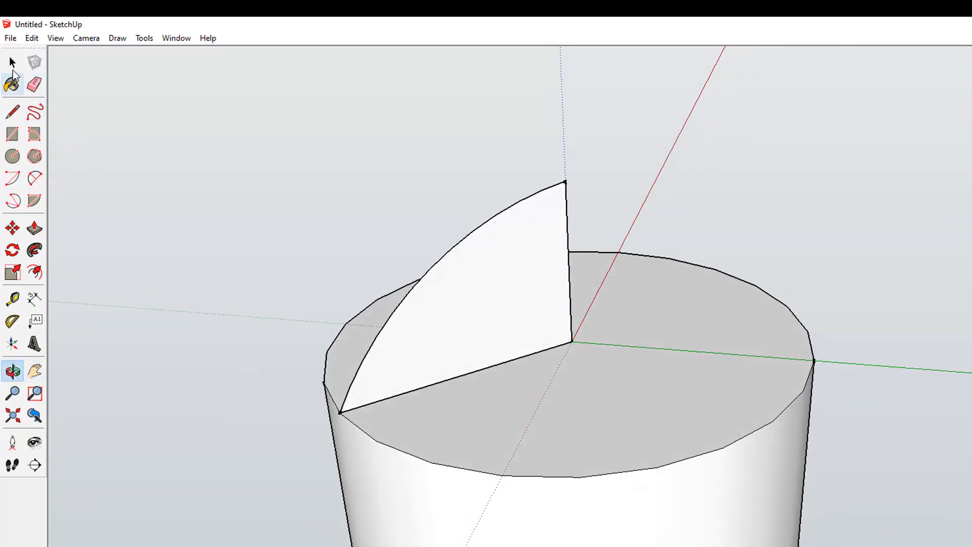
{"action": "left_click", "coordinate": [13, 64]}
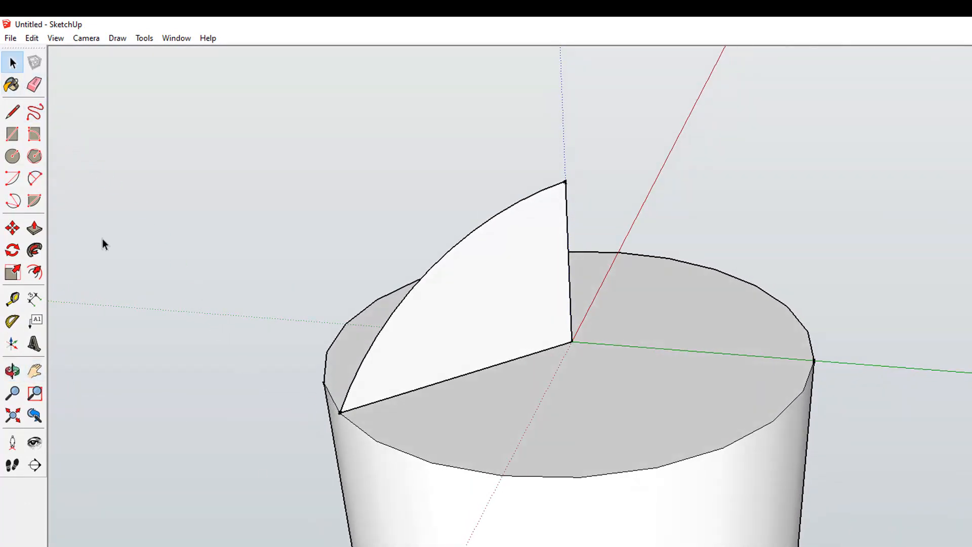
{"action": "left_click", "coordinate": [527, 475]}
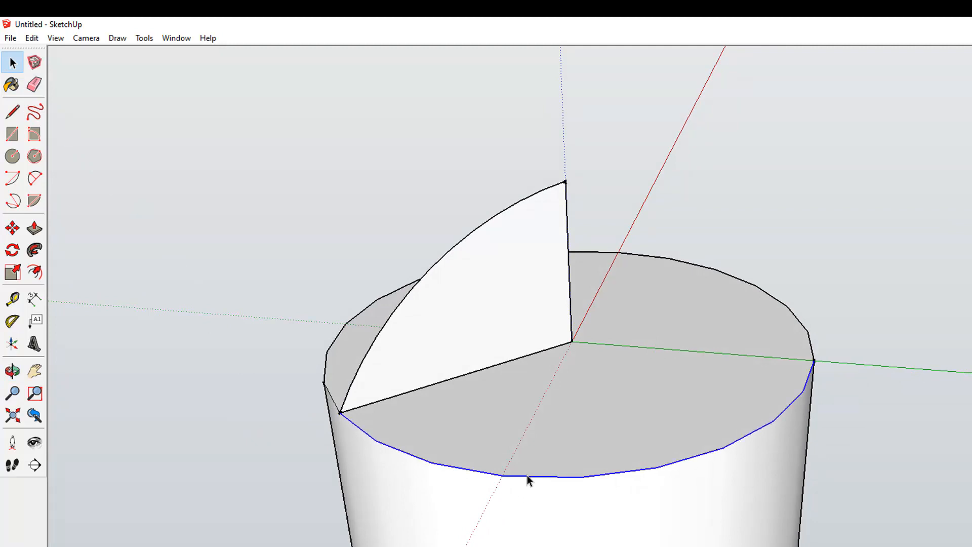
{"action": "left_click", "coordinate": [334, 344], "text": "ctrl"}
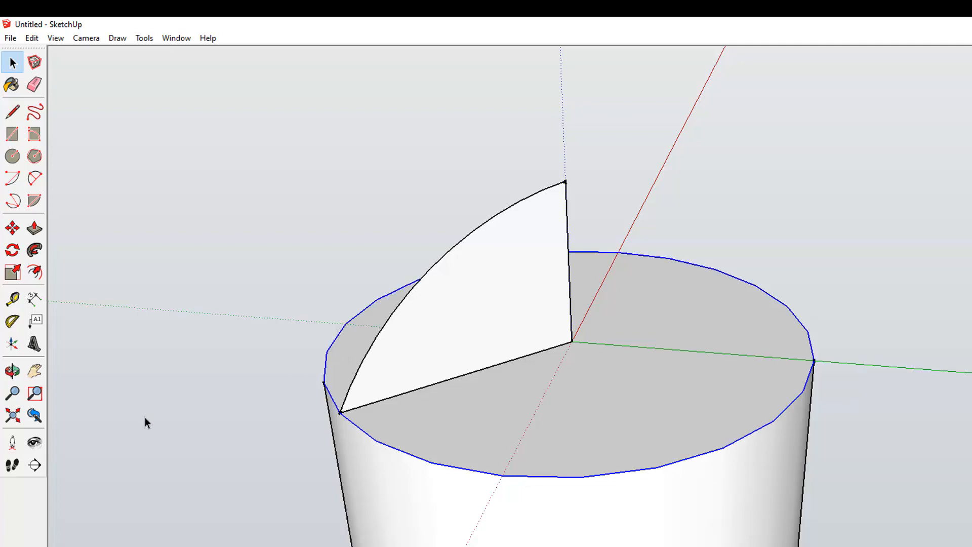
{"action": "key", "text": "o"}
{"action": "left_click_drag", "start_coordinate": [151, 461], "coordinate": [933, 383]}
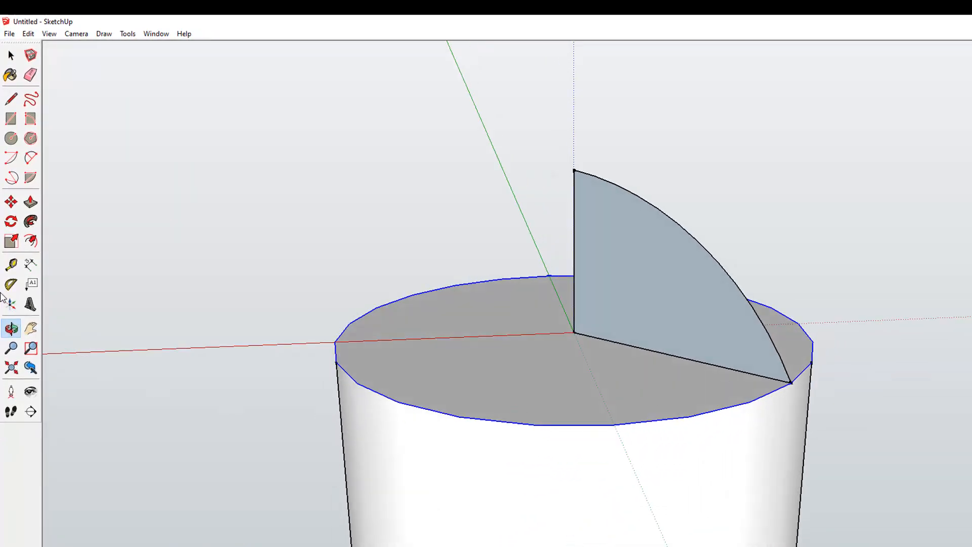
{"action": "left_click", "coordinate": [31, 221]}
{"action": "left_click", "coordinate": [633, 304]}
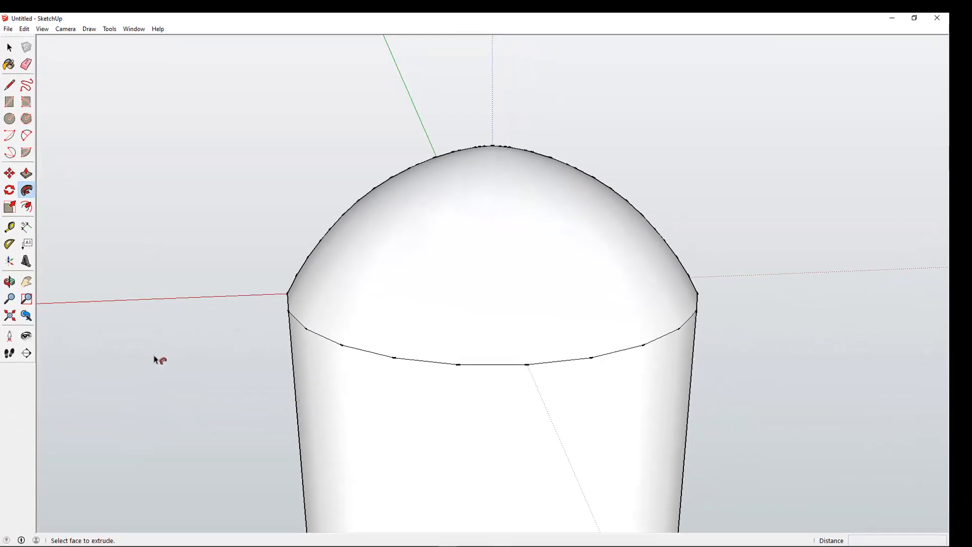
Select the whole model and make it into a component.
{"action": "scroll", "coordinate": [157, 359], "scroll_direction": "down", "scroll_amount": 8}
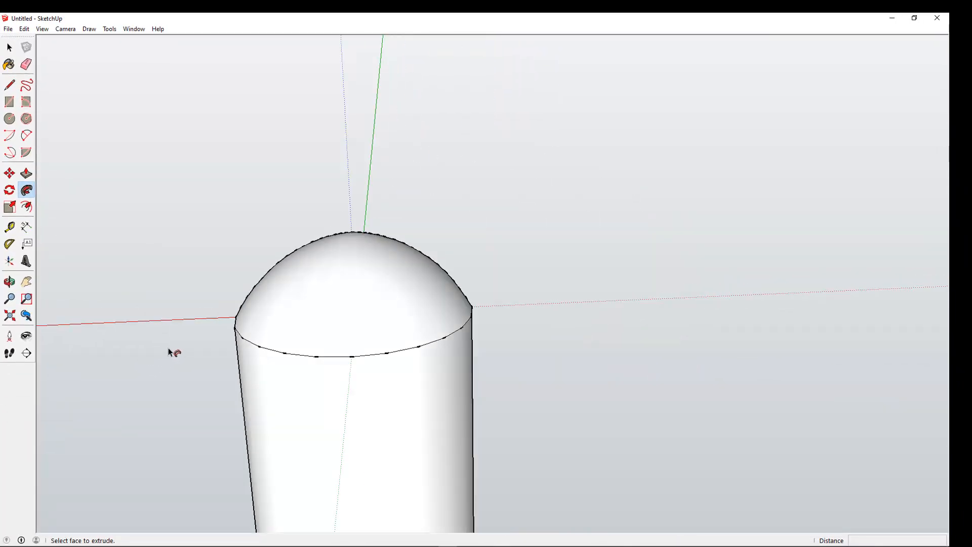
{"action": "left_click", "coordinate": [26, 281]}
{"action": "left_click_drag", "start_coordinate": [127, 380], "coordinate": [264, 302]}
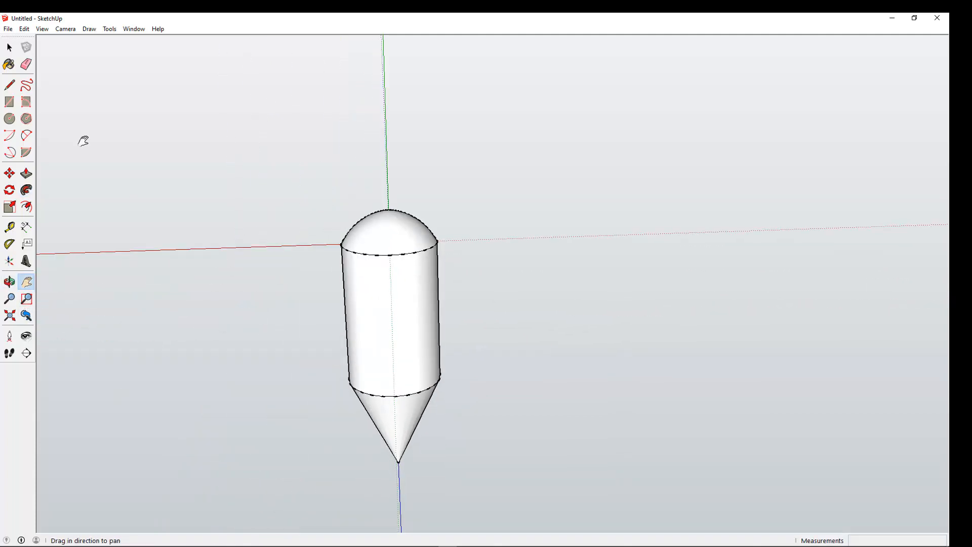
{"action": "left_click", "coordinate": [9, 47]}
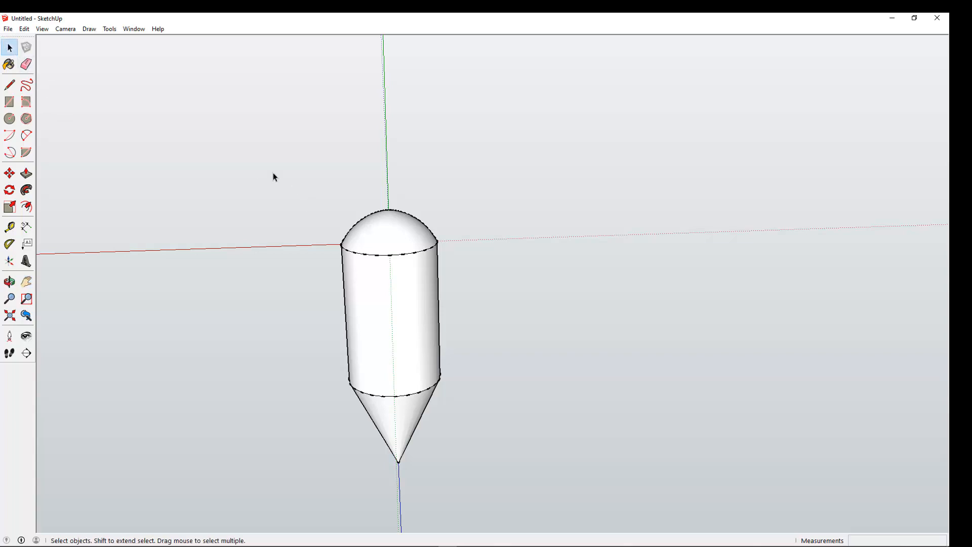
{"action": "left_click_drag", "start_coordinate": [273, 173], "coordinate": [525, 499]}
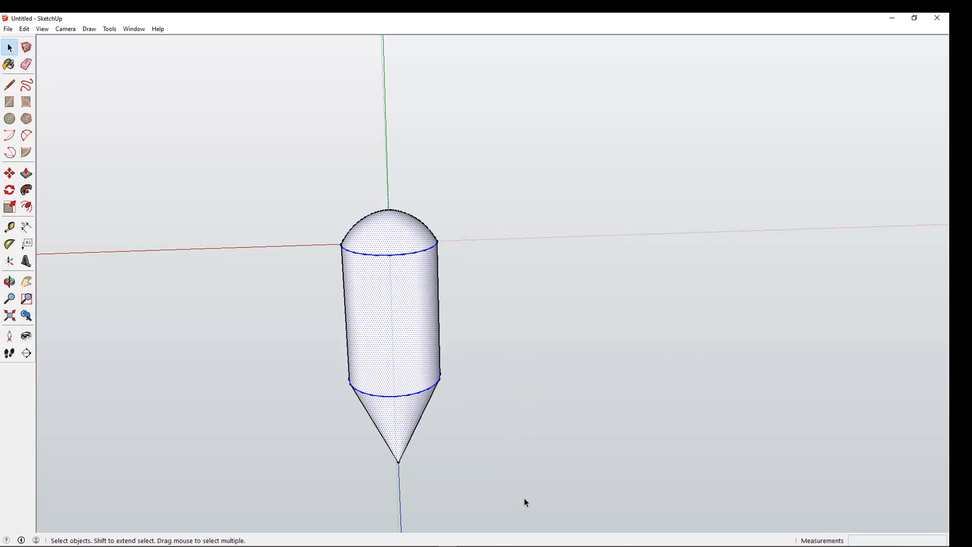
{"action": "right_click", "coordinate": [388, 324]}
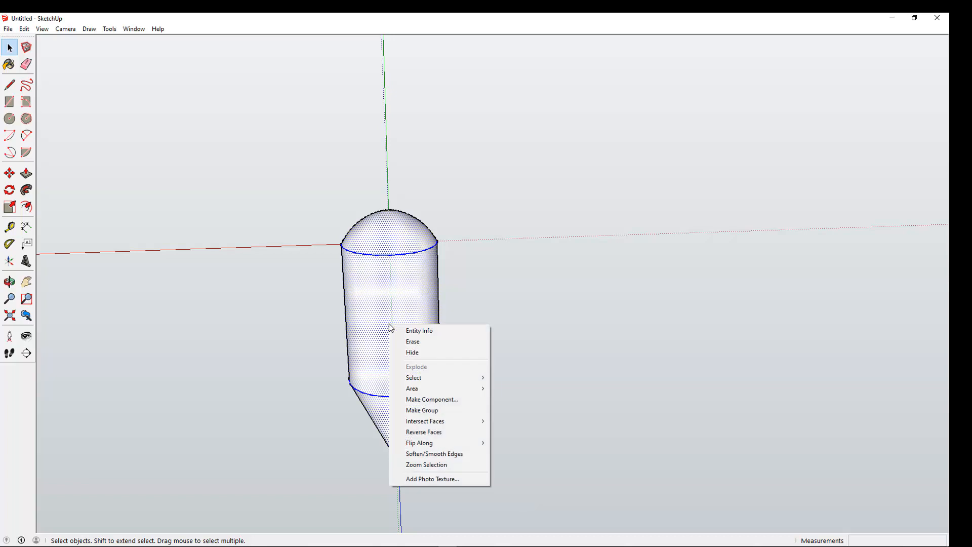
{"action": "left_click", "coordinate": [419, 400]}
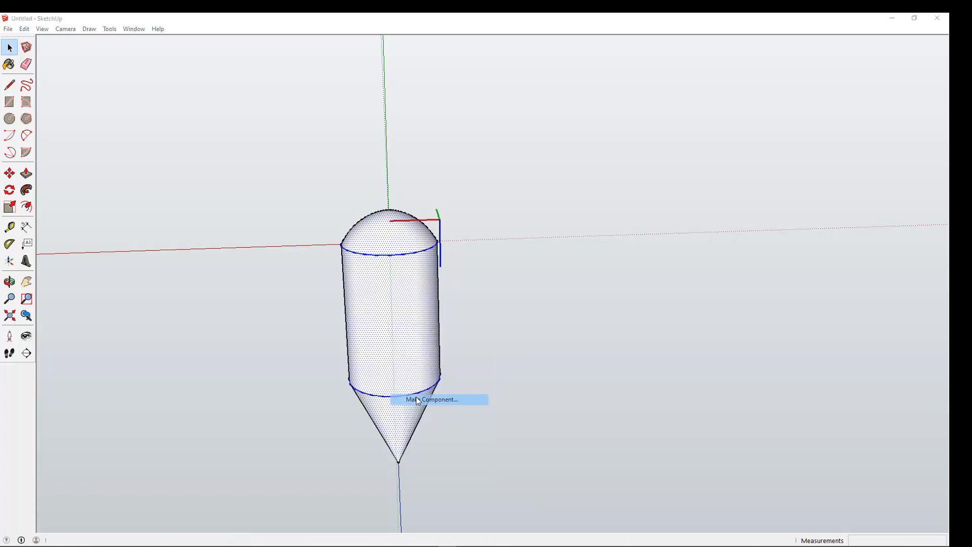
{"action": "left_click", "coordinate": [489, 354]}
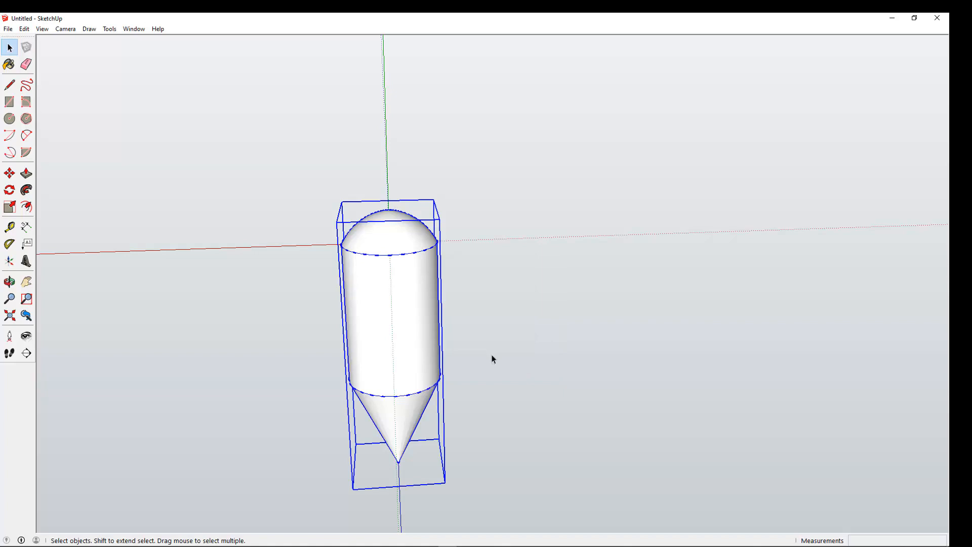
Move the component 18 cm along the red axis away from the origin.
{"action": "left_click", "coordinate": [9, 173]}
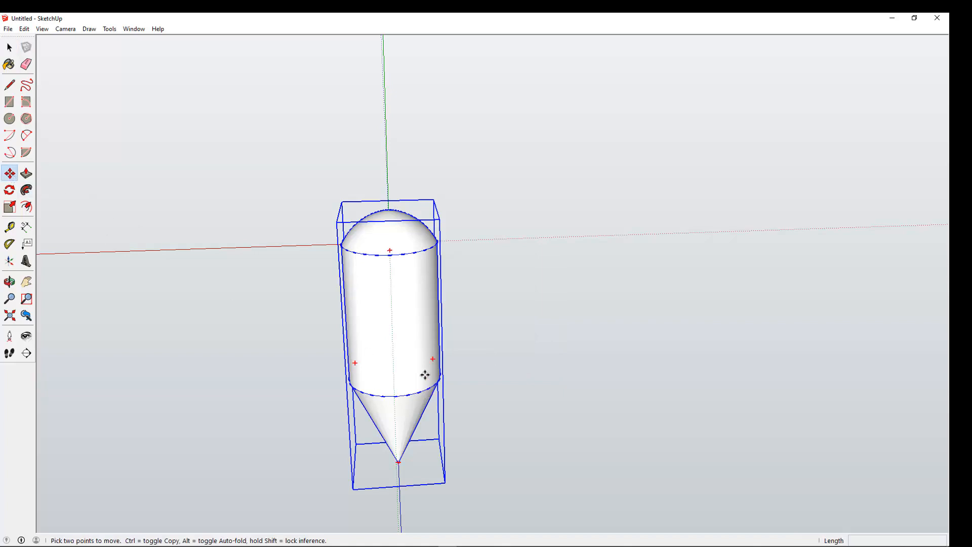
{"action": "left_click", "coordinate": [376, 325]}
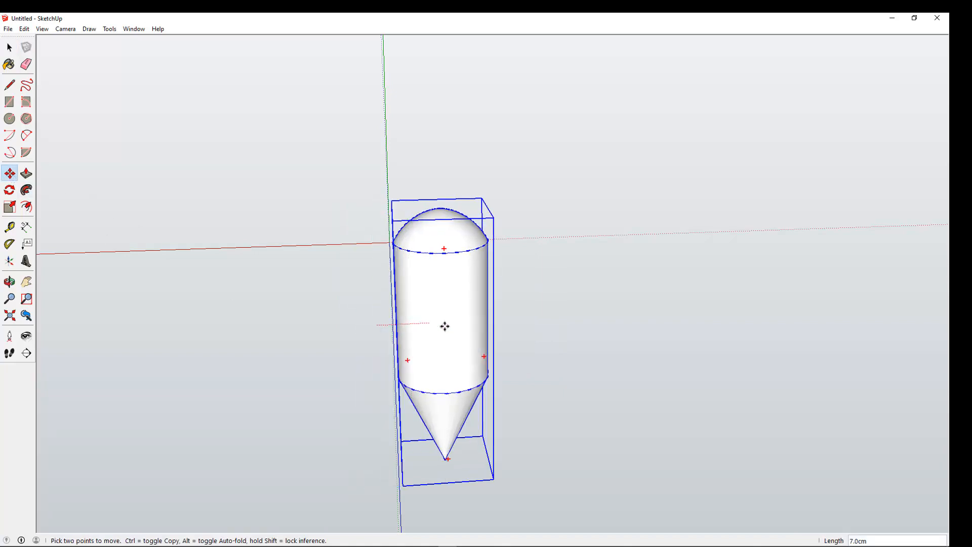
{"action": "left_click", "coordinate": [513, 326]}
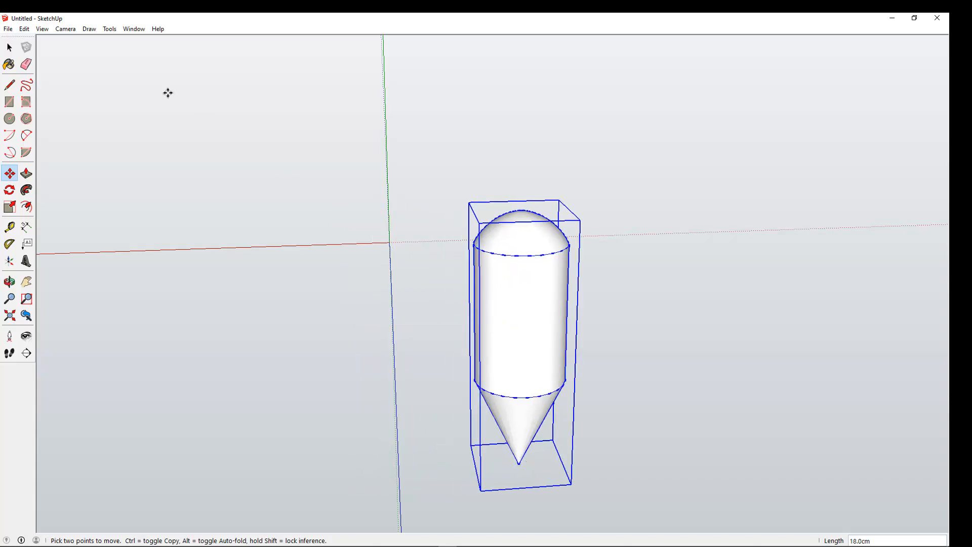
Switch to the Iso standard view and draw a circle of radius 1.5 at the origin.
{"action": "left_click", "coordinate": [69, 32]}
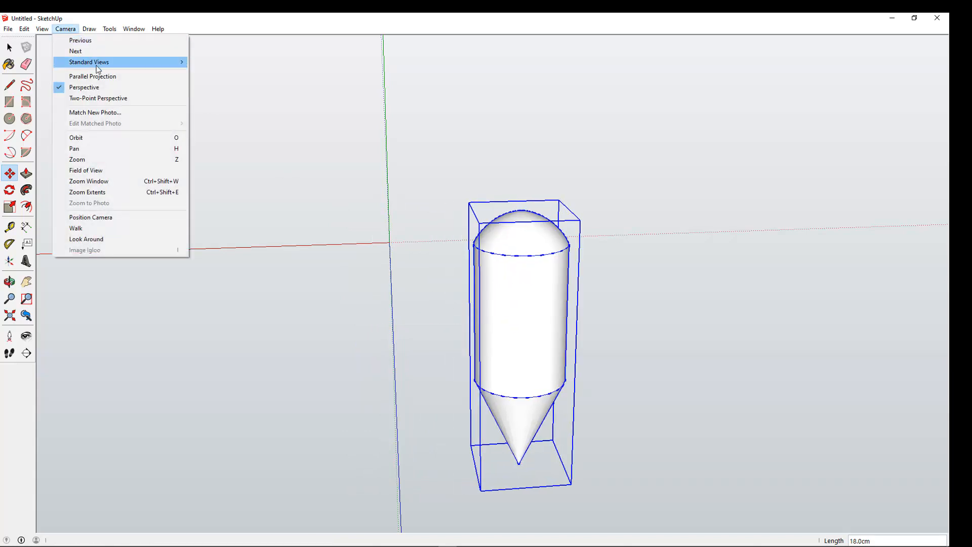
{"action": "mouse_move", "coordinate": [165, 69]}
{"action": "left_click", "coordinate": [212, 127]}
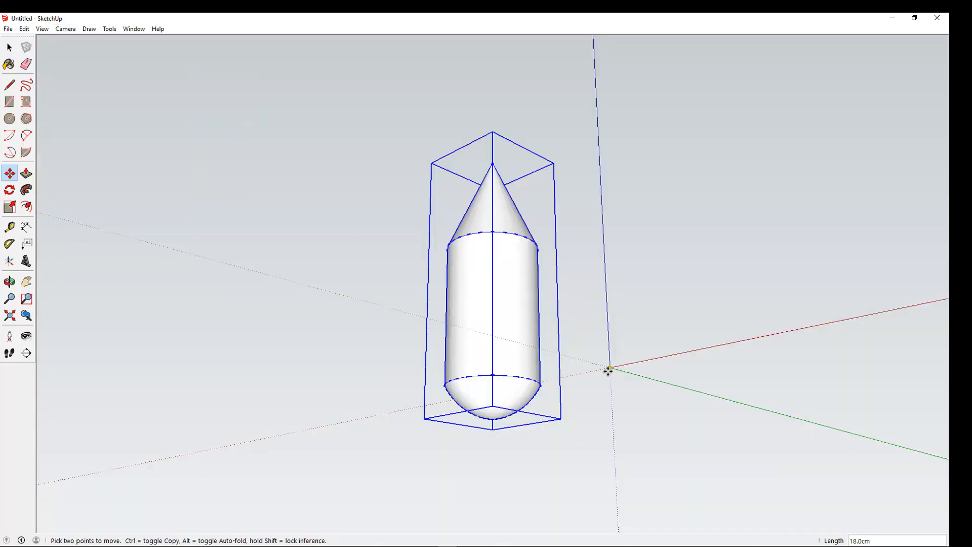
{"action": "left_click", "coordinate": [13, 120]}
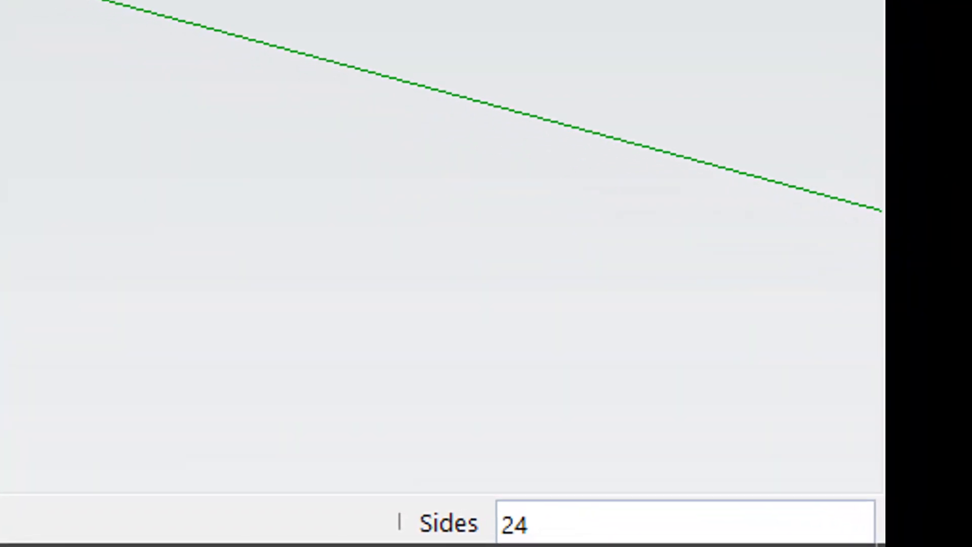
{"action": "type", "text": "1"}
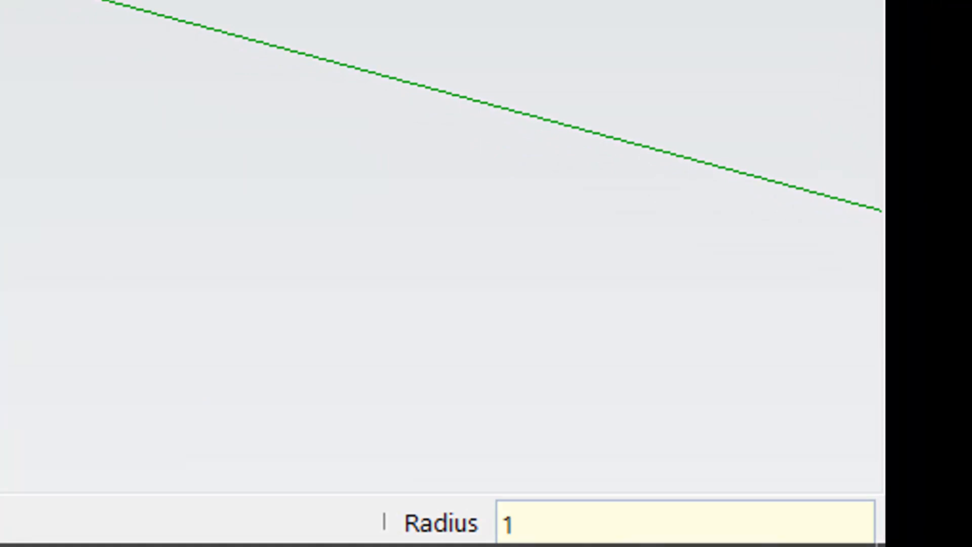
{"action": "type", "text": ".5"}
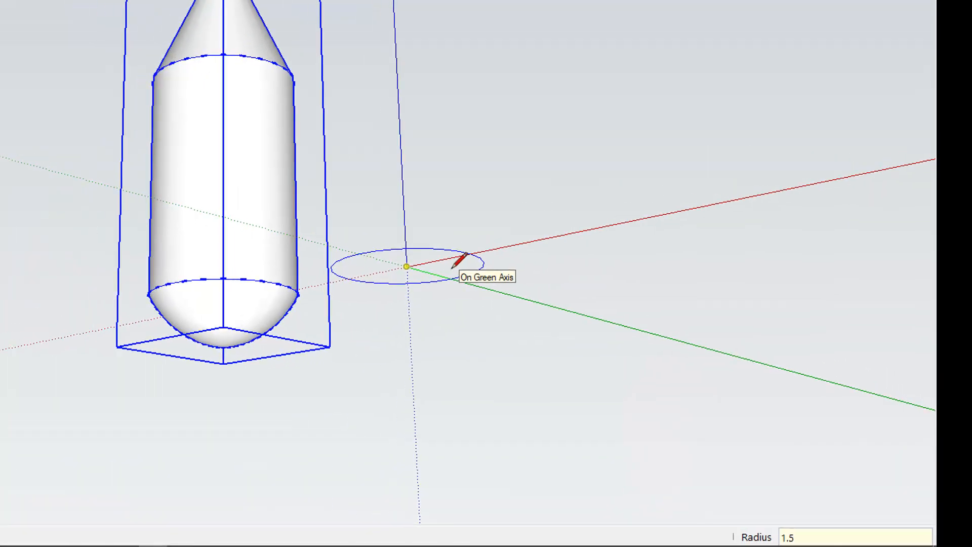
{"action": "key", "text": "Return"}
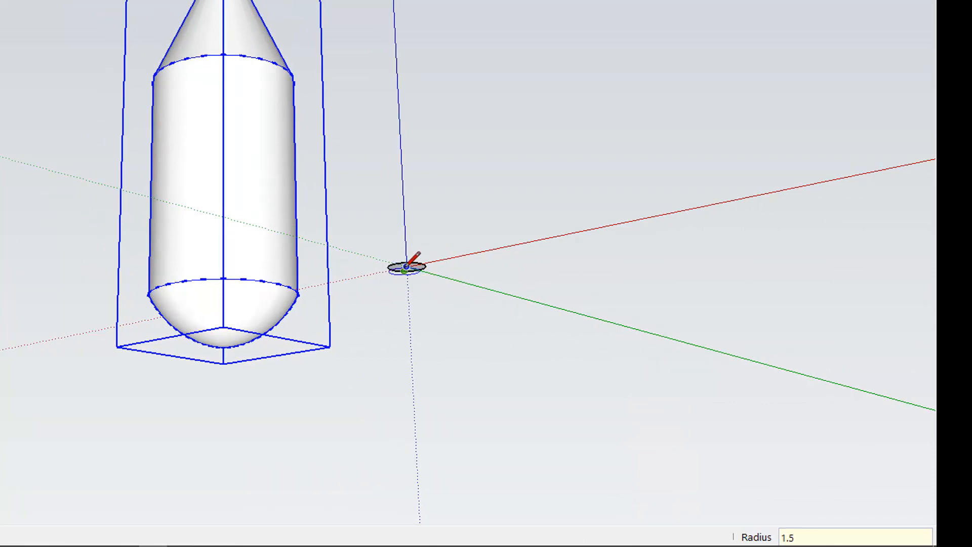
Push/pull the small circle upward 6 cm to form a small cylinder.
{"action": "scroll", "coordinate": [406, 265], "scroll_direction": "up", "scroll_amount": 3}
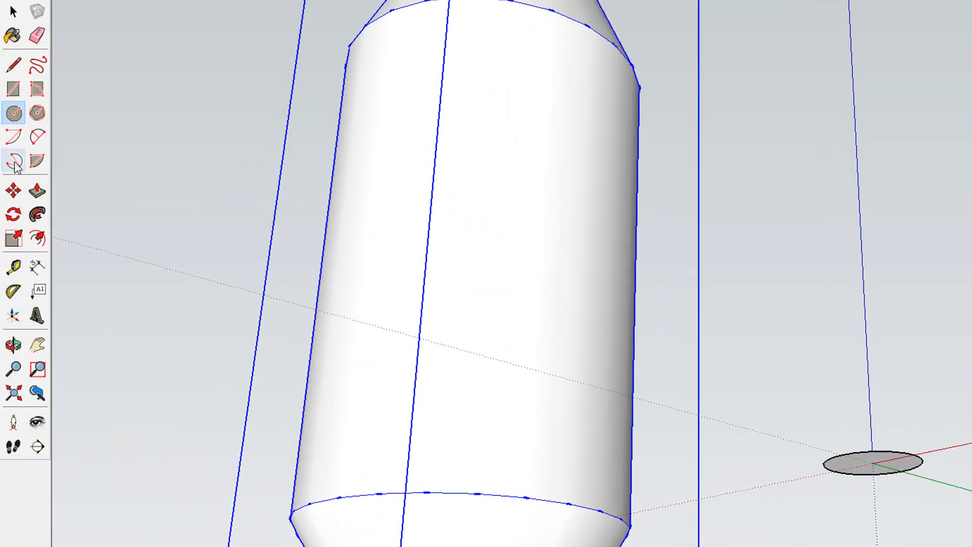
{"action": "left_click", "coordinate": [37, 191]}
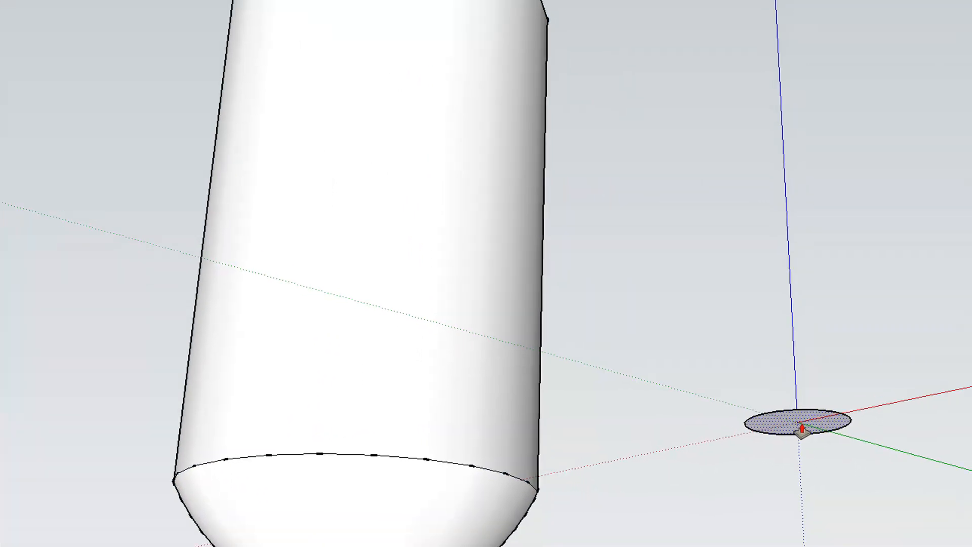
{"action": "left_click", "coordinate": [875, 467]}
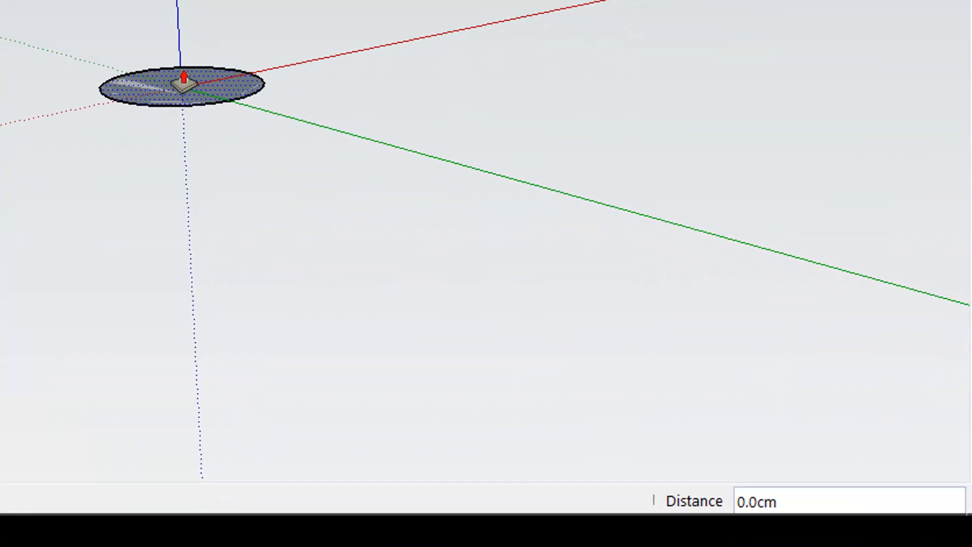
{"action": "left_click", "coordinate": [180, 94]}
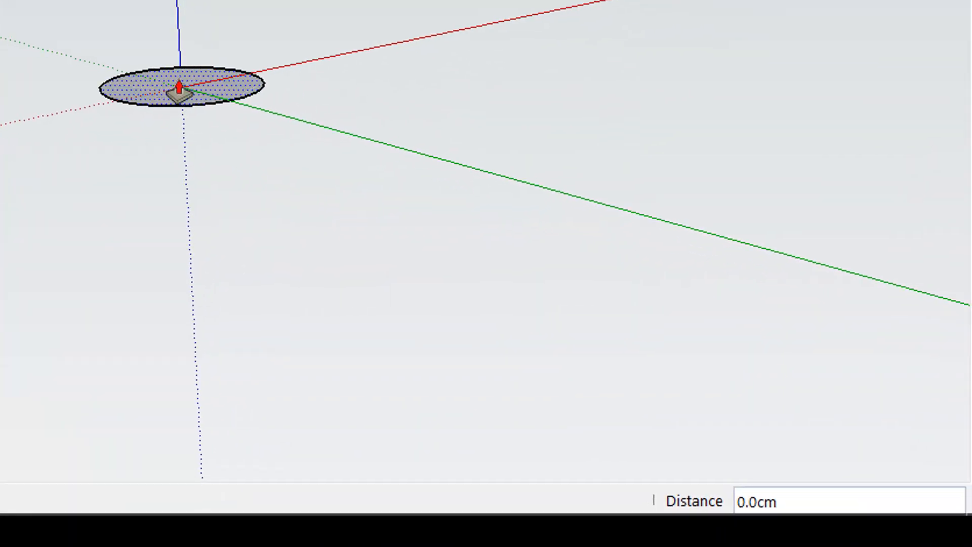
{"action": "left_click", "coordinate": [179, 88]}
{"action": "left_click", "coordinate": [155, 99]}
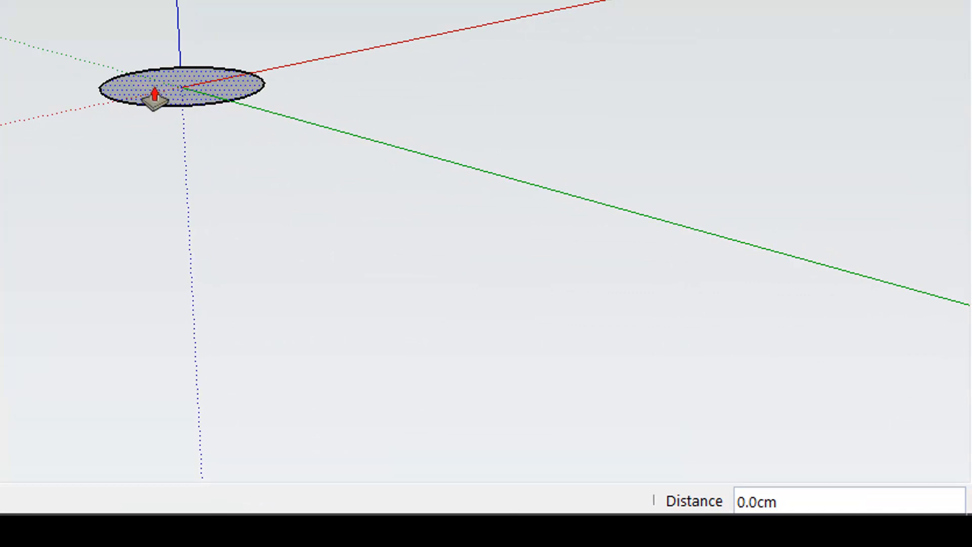
{"action": "left_click", "coordinate": [154, 99]}
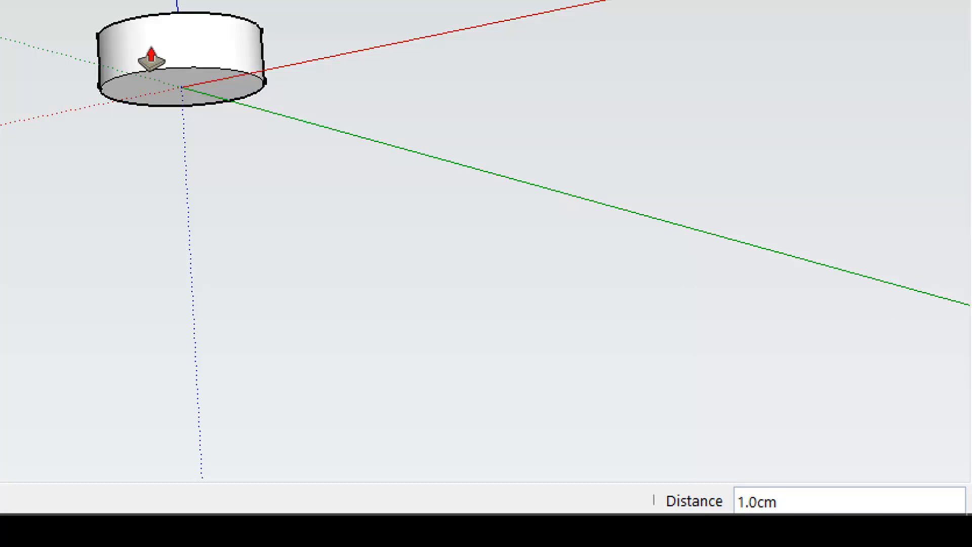
{"action": "type", "text": "6"}
{"action": "key", "text": "Return"}
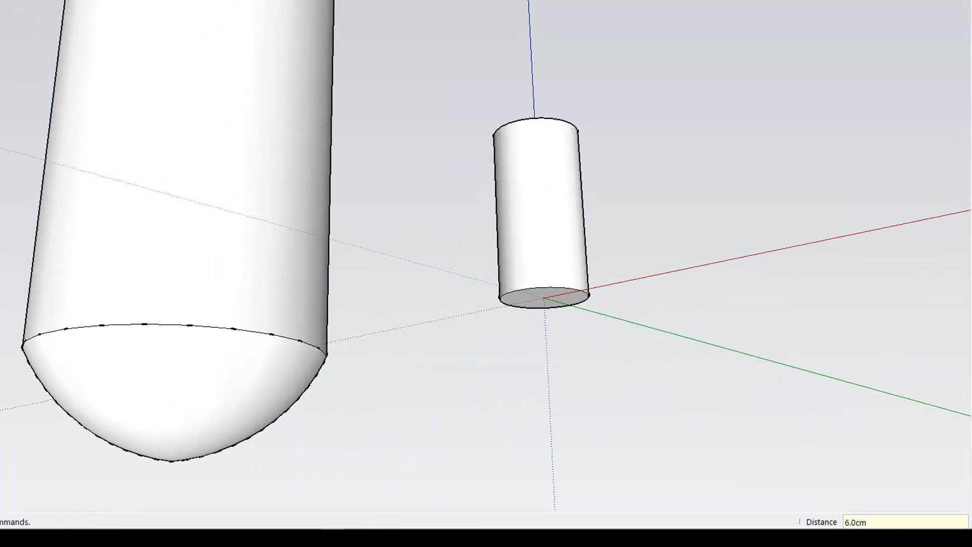
Select the whole small cylinder and make it into a component.
{"action": "key", "text": "space"}
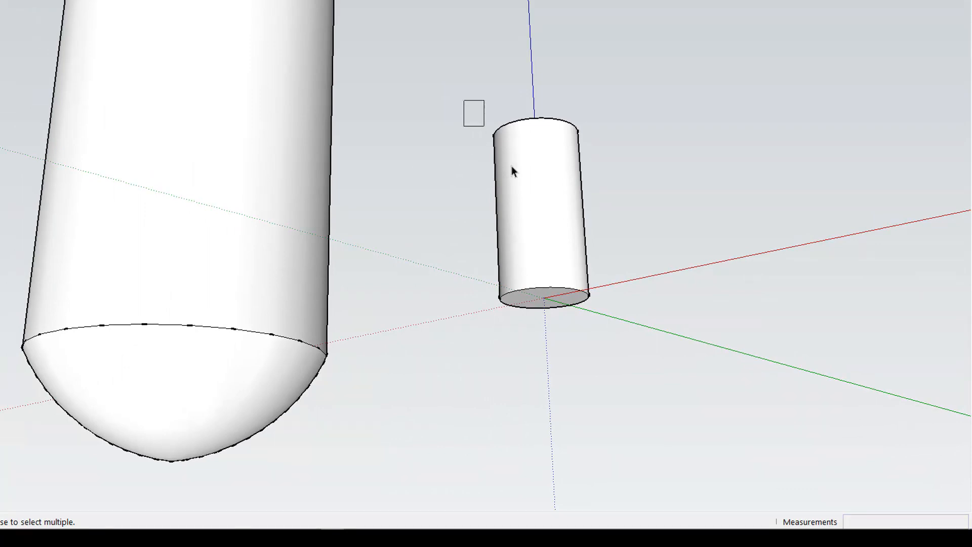
{"action": "left_click_drag", "start_coordinate": [511, 166], "coordinate": [621, 353]}
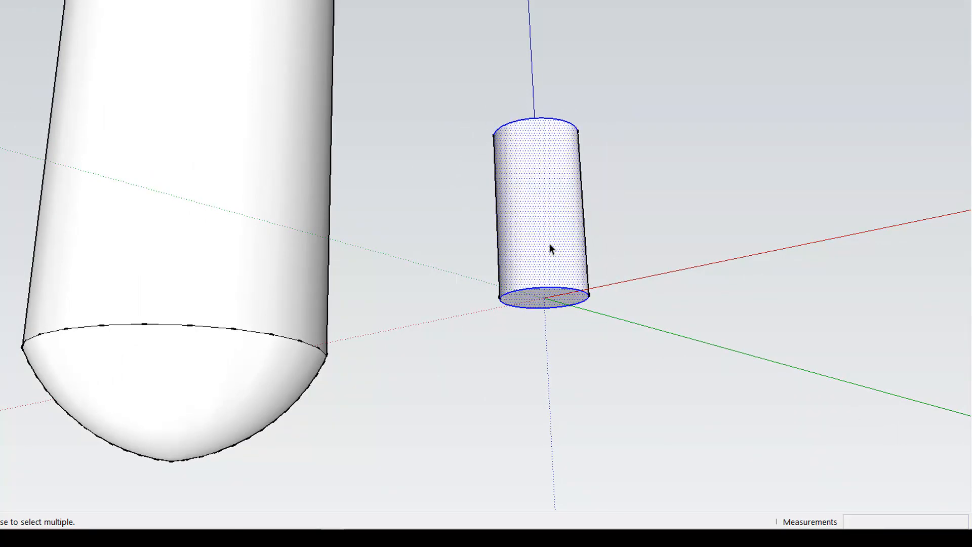
{"action": "right_click", "coordinate": [550, 244]}
{"action": "left_click", "coordinate": [601, 338]}
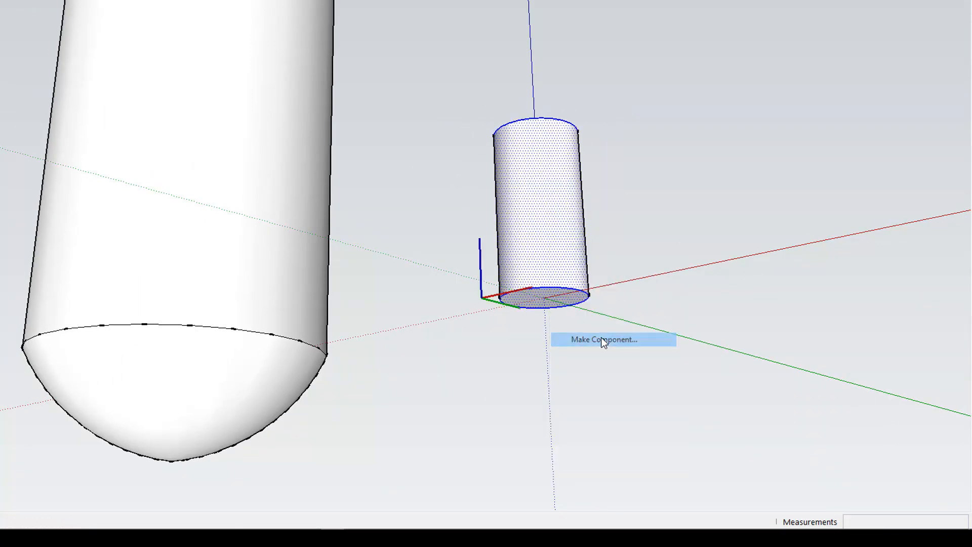
{"action": "left_click", "coordinate": [390, 283]}
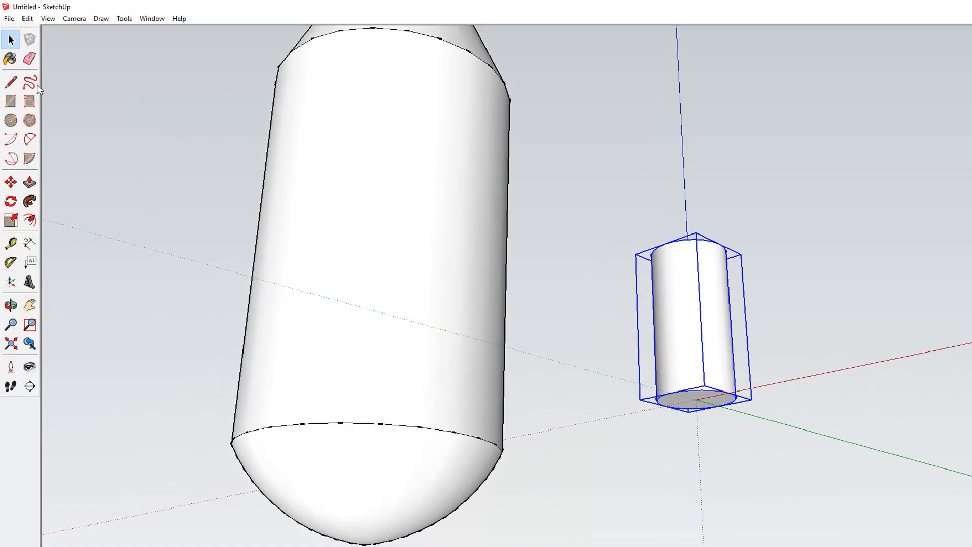
Move the small cylinder component into the large body, roughly centring it on the body in the Bottom view.
{"action": "left_click", "coordinate": [11, 182]}
{"action": "left_click", "coordinate": [701, 330]}
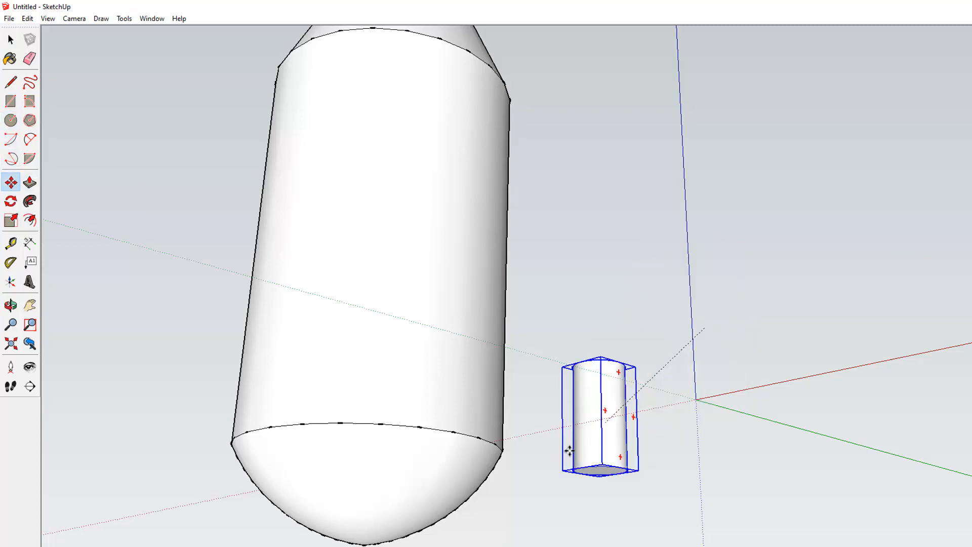
{"action": "left_click", "coordinate": [399, 541]}
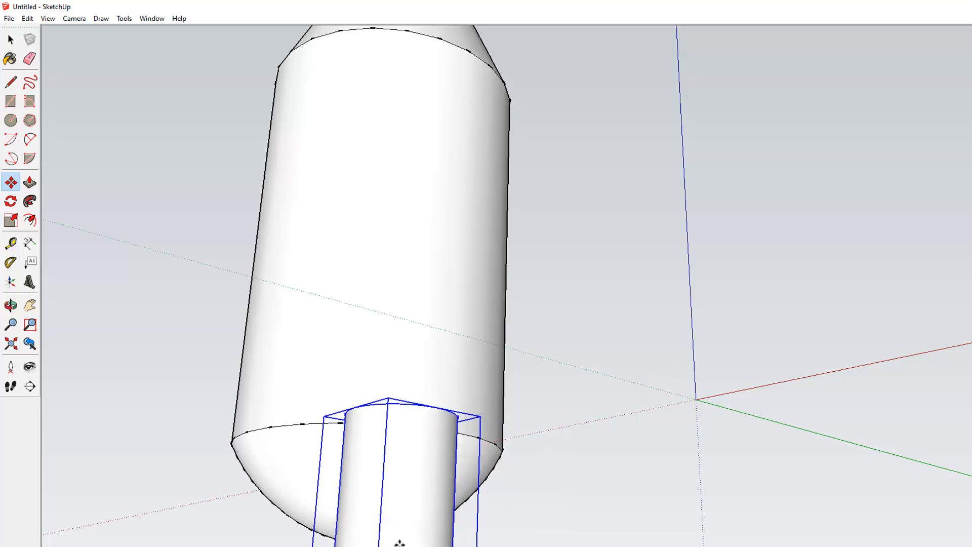
{"action": "left_click", "coordinate": [74, 19]}
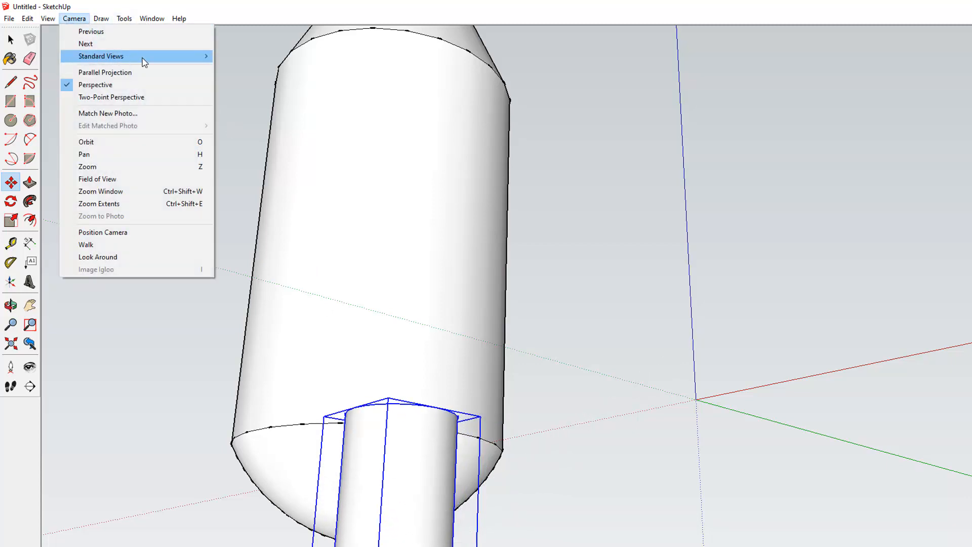
{"action": "mouse_move", "coordinate": [144, 61]}
{"action": "left_click", "coordinate": [237, 71]}
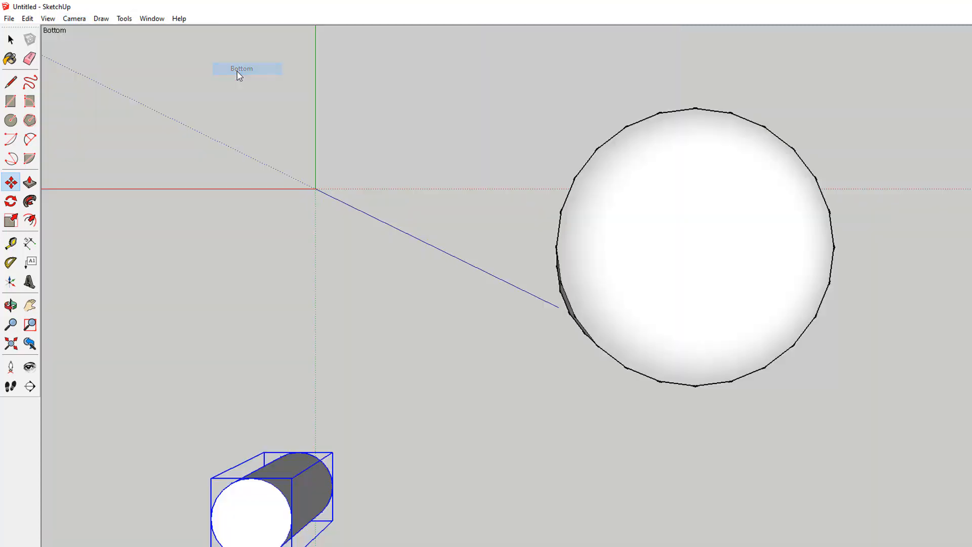
{"action": "left_click", "coordinate": [253, 506]}
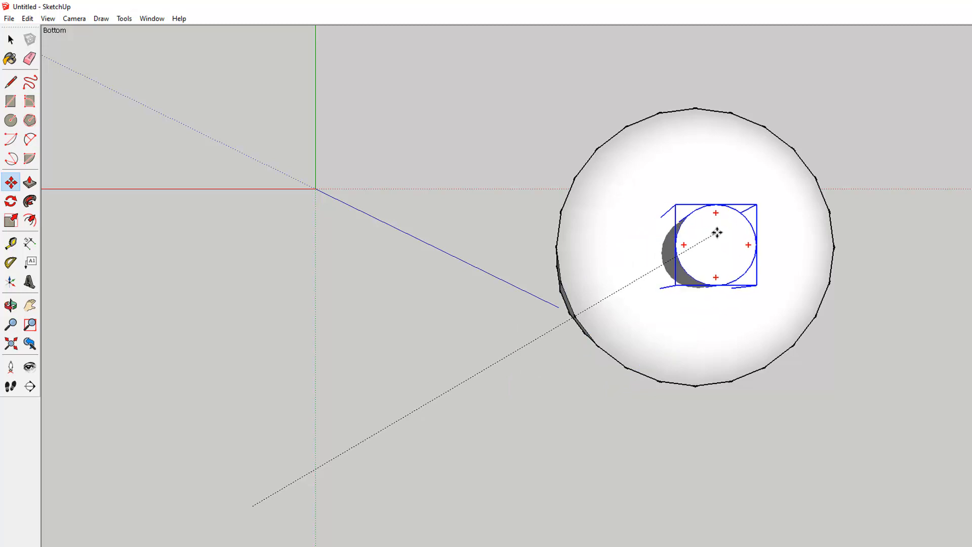
{"action": "left_click", "coordinate": [716, 225]}
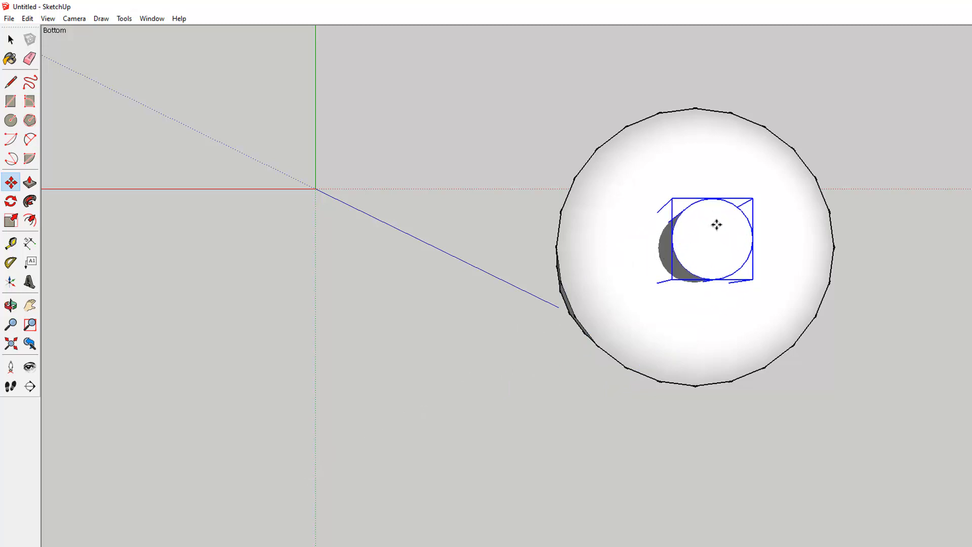
Move the small cylinder up along the blue axis so it sits on top of the dome.
{"action": "left_click", "coordinate": [11, 304]}
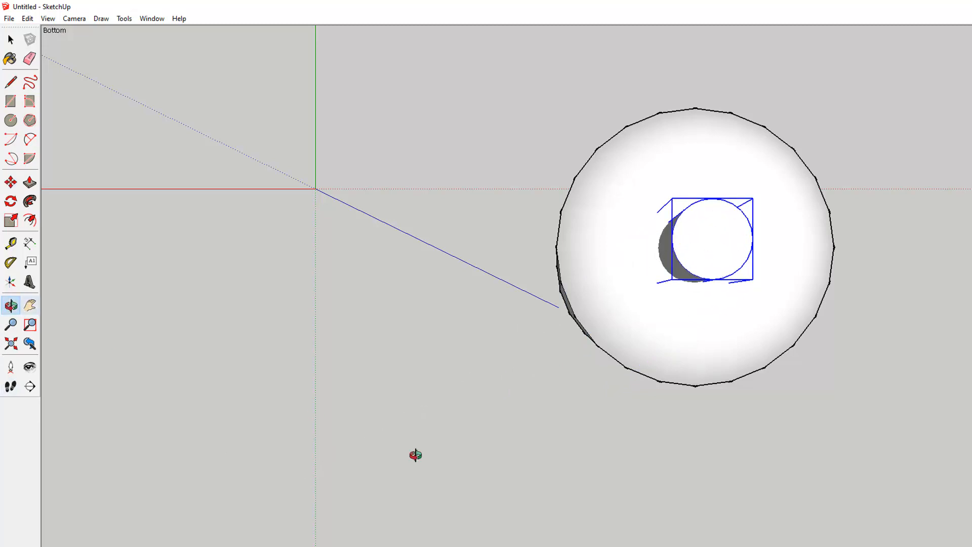
{"action": "left_click_drag", "start_coordinate": [613, 544], "coordinate": [560, 282]}
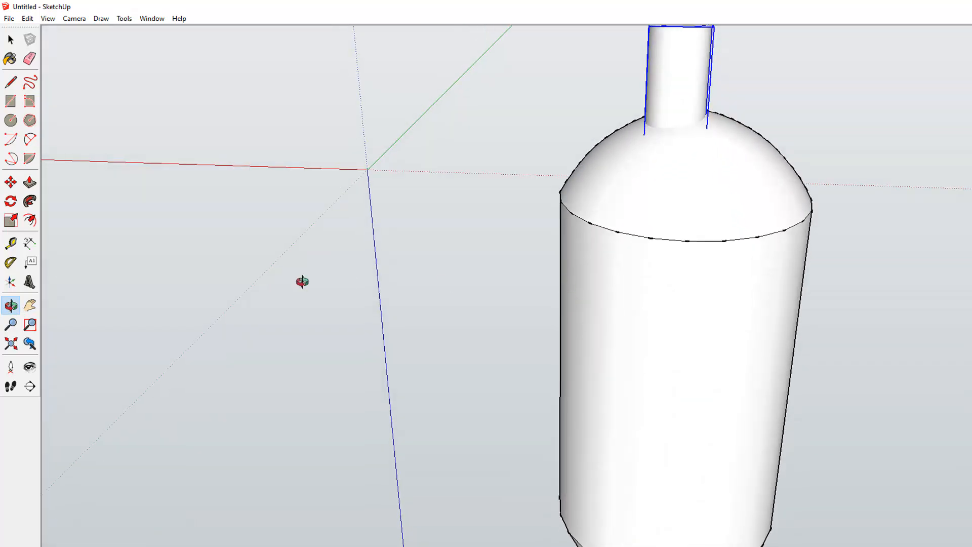
{"action": "key", "text": "h"}
{"action": "left_click_drag", "start_coordinate": [653, 319], "coordinate": [433, 365]}
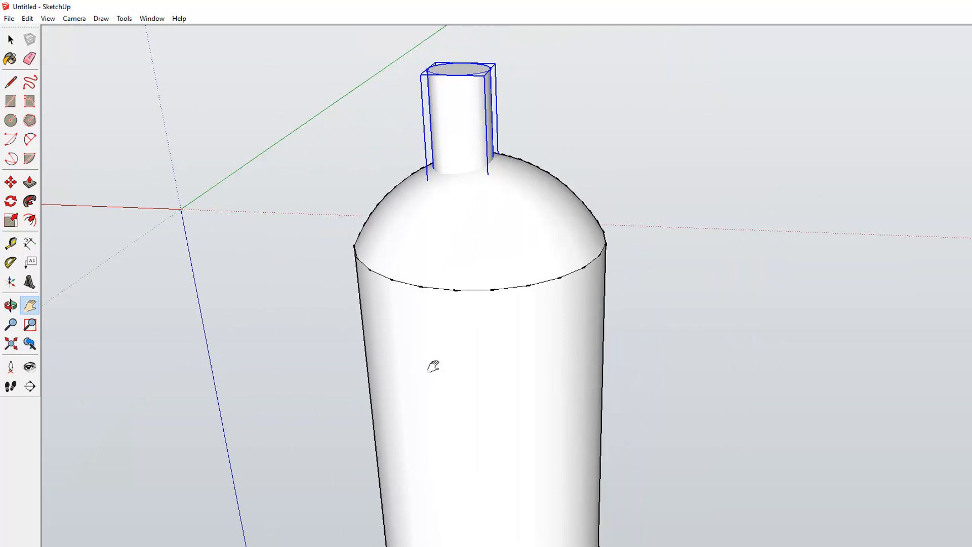
{"action": "left_click", "coordinate": [10, 183]}
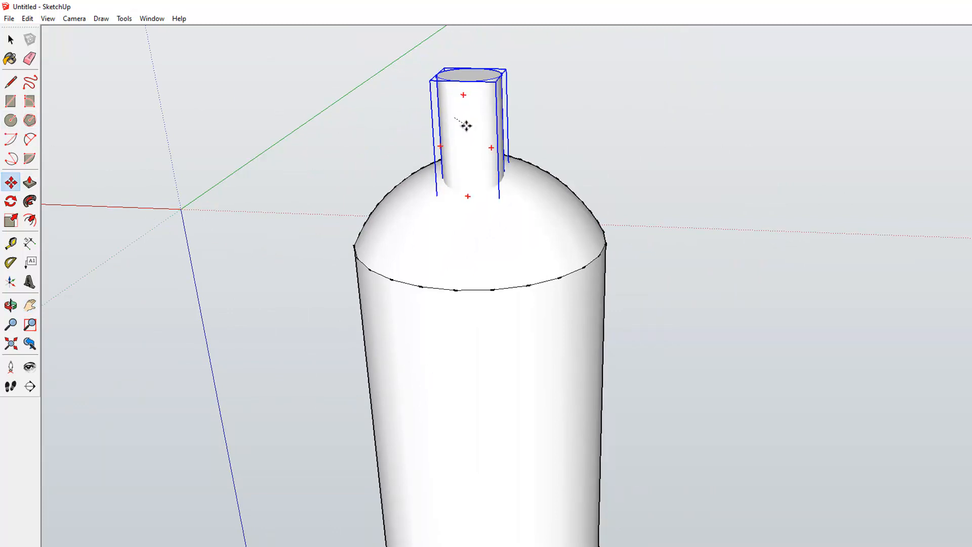
{"action": "left_click_drag", "start_coordinate": [466, 124], "coordinate": [467, 141]}
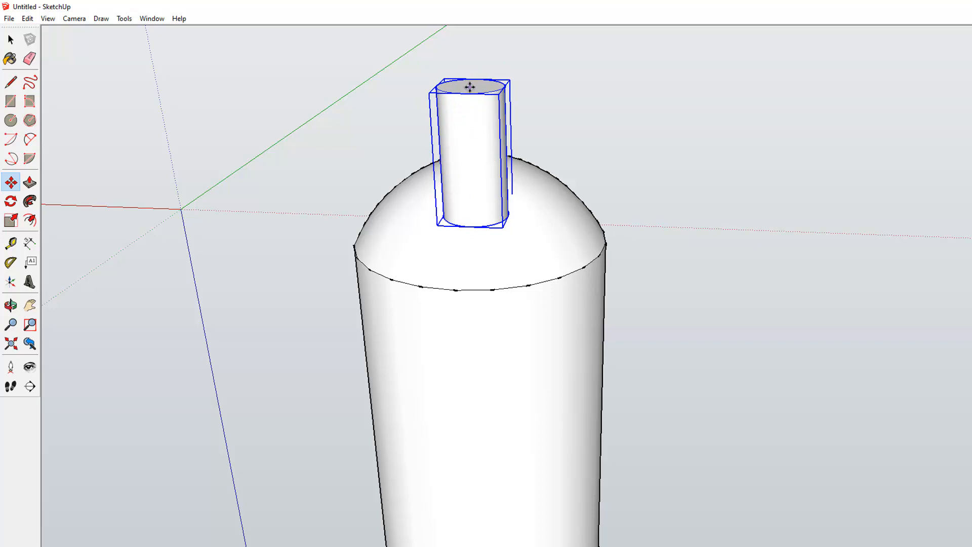
{"action": "left_click_drag", "start_coordinate": [471, 90], "coordinate": [473, 153]}
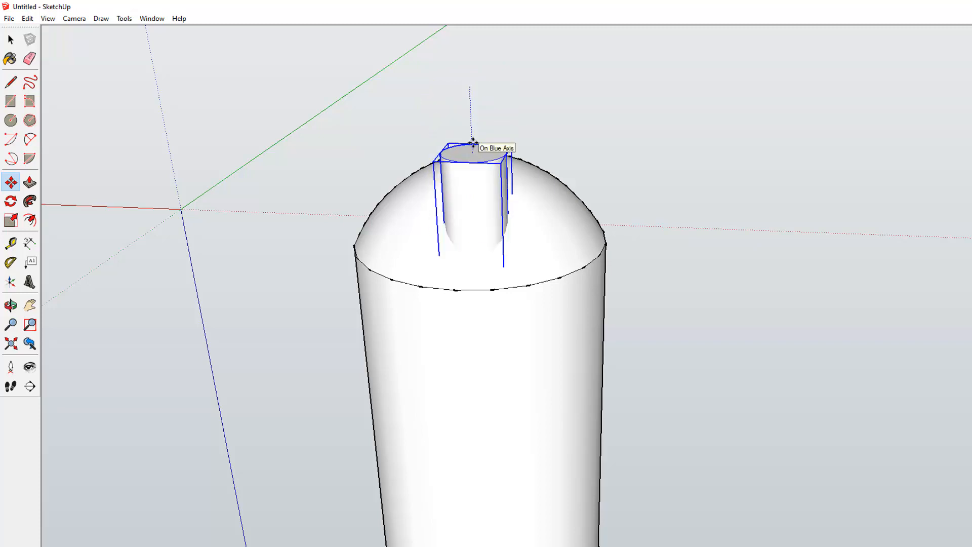
In the Bottom view, move the small cylinder to the centre of the large body's circle.
{"action": "left_click", "coordinate": [75, 18]}
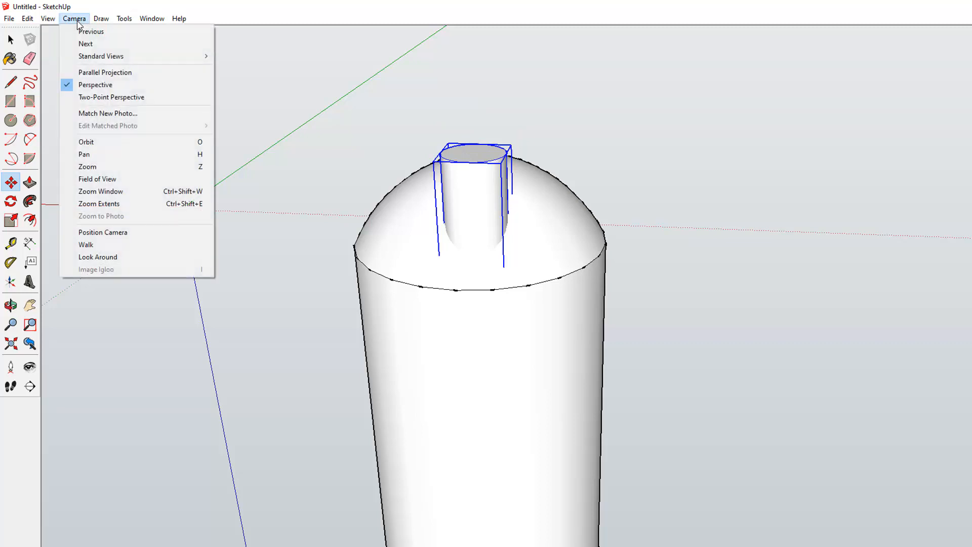
{"action": "mouse_move", "coordinate": [165, 56]}
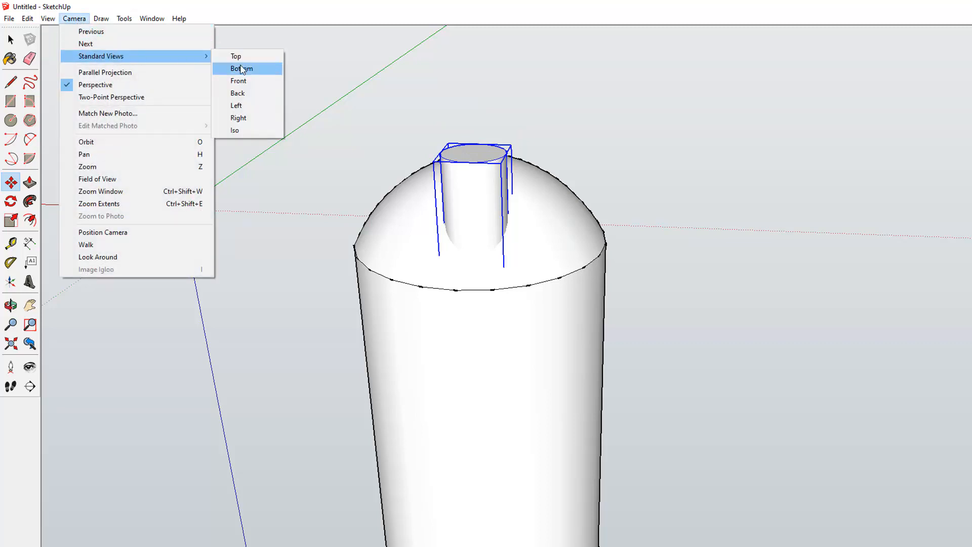
{"action": "left_click", "coordinate": [241, 69]}
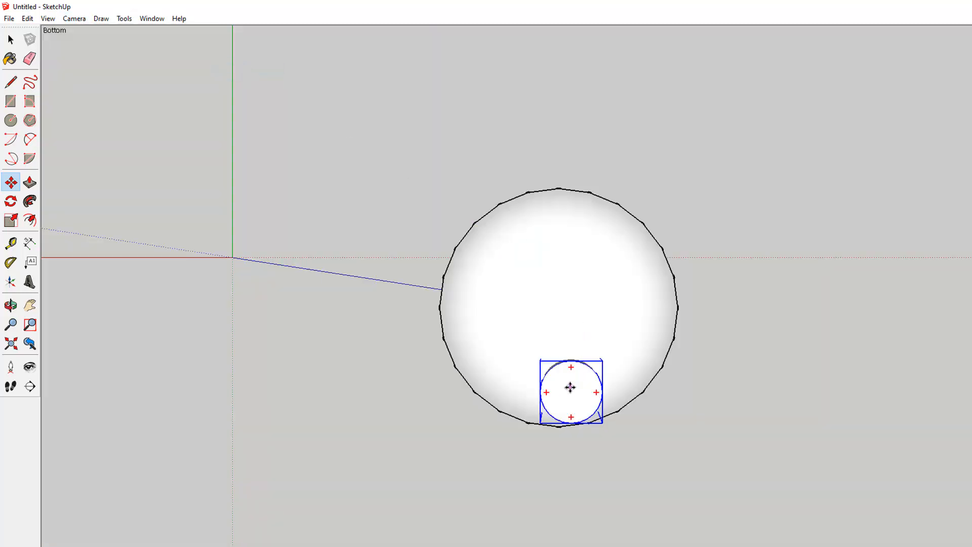
{"action": "left_click_drag", "start_coordinate": [569, 362], "coordinate": [559, 307]}
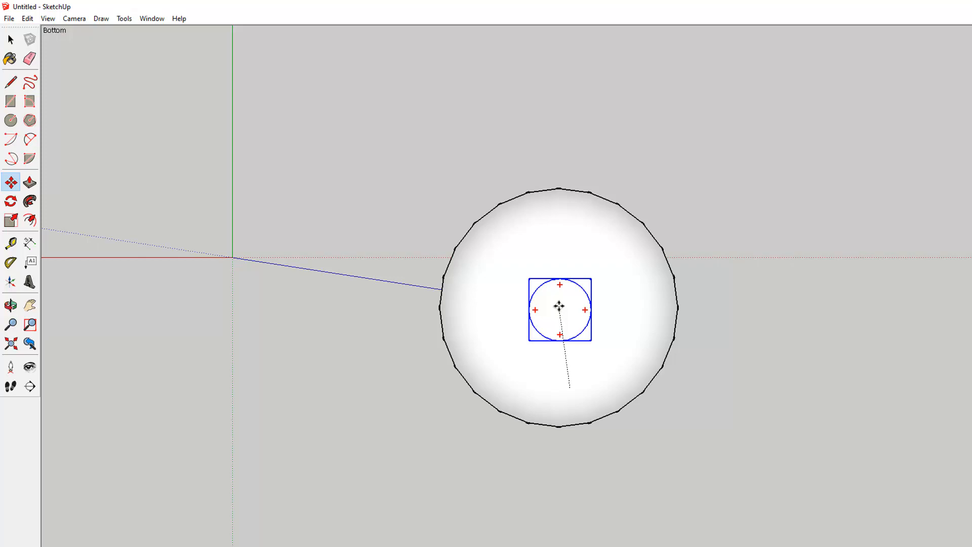
{"action": "left_click_drag", "start_coordinate": [558, 306], "coordinate": [559, 306]}
Select the large body together with the small cylinder and make them into one component.
{"action": "left_click", "coordinate": [11, 305]}
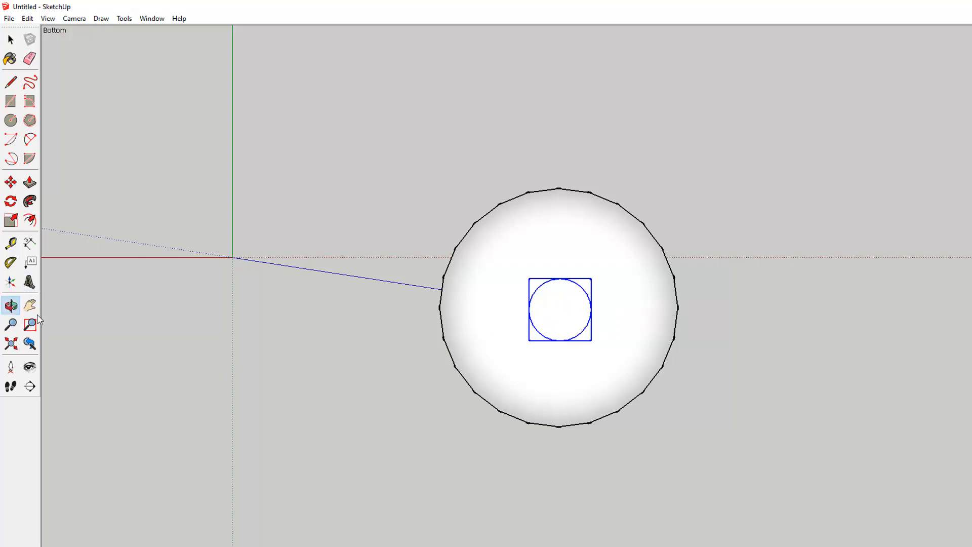
{"action": "left_click_drag", "start_coordinate": [368, 467], "coordinate": [422, 407]}
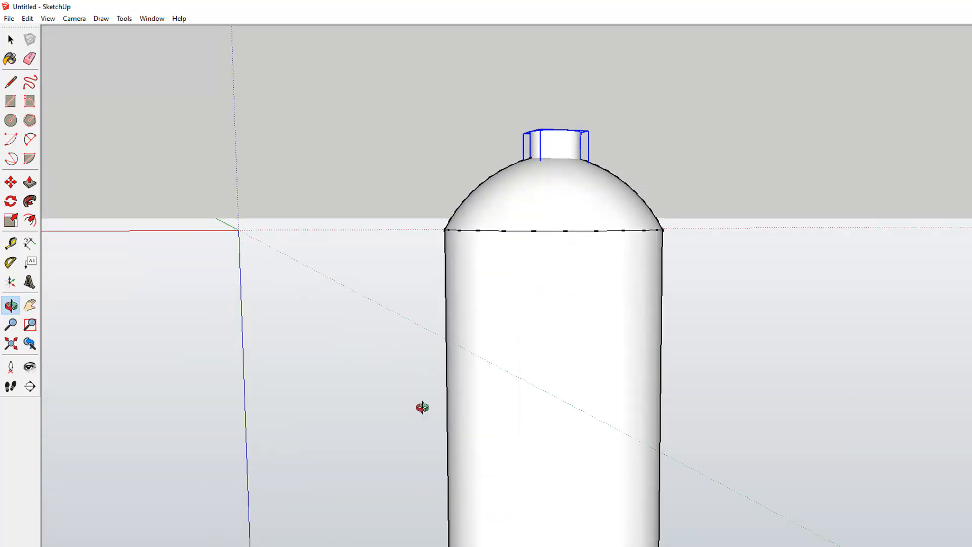
{"action": "scroll", "coordinate": [422, 407], "scroll_direction": "down", "scroll_amount": 5}
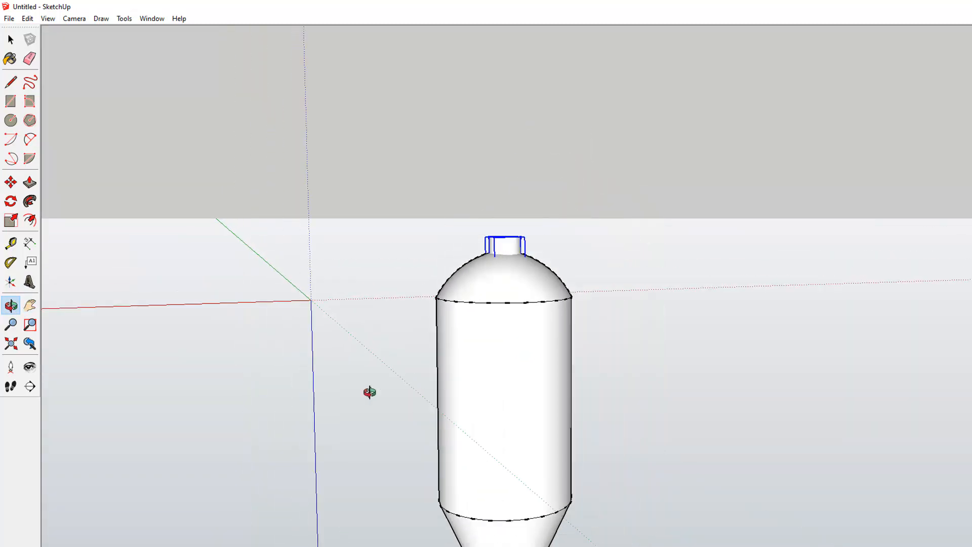
{"action": "left_click", "coordinate": [29, 296]}
{"action": "left_click_drag", "start_coordinate": [337, 454], "coordinate": [315, 340]}
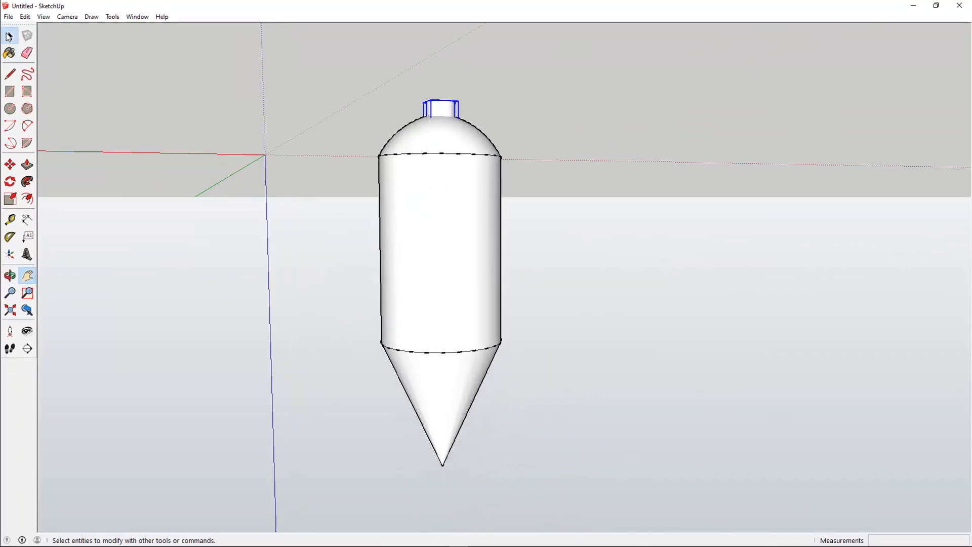
{"action": "left_click", "coordinate": [10, 36]}
{"action": "left_click_drag", "start_coordinate": [294, 58], "coordinate": [568, 509]}
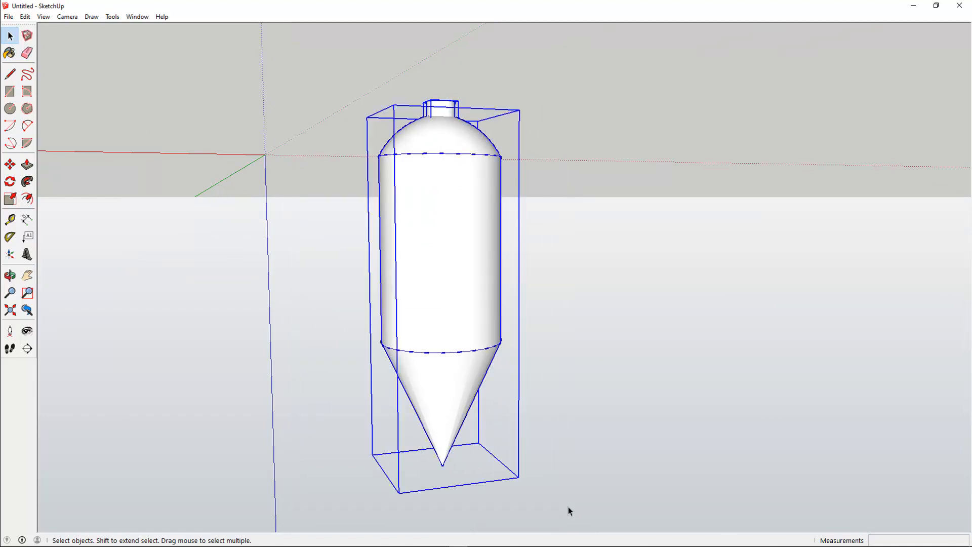
{"action": "right_click", "coordinate": [431, 305]}
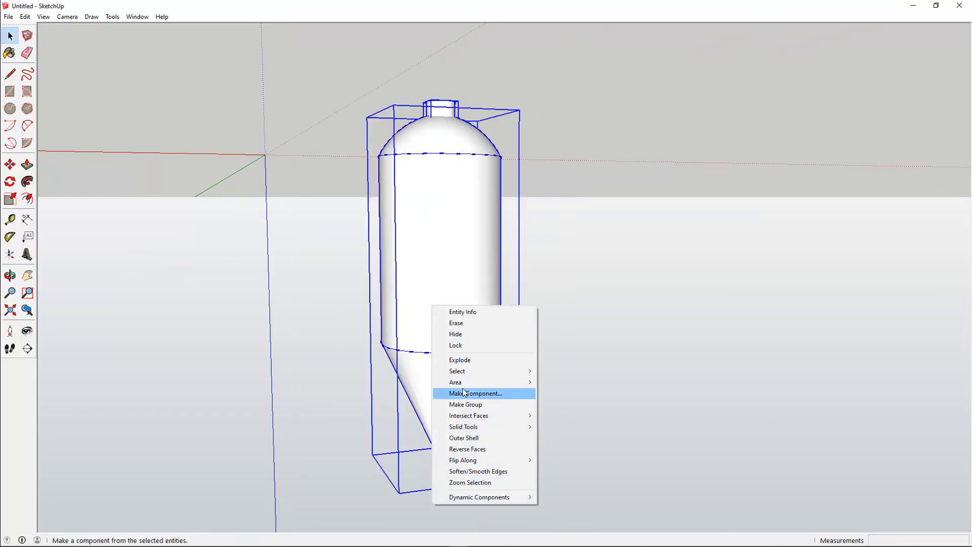
{"action": "left_click", "coordinate": [464, 394]}
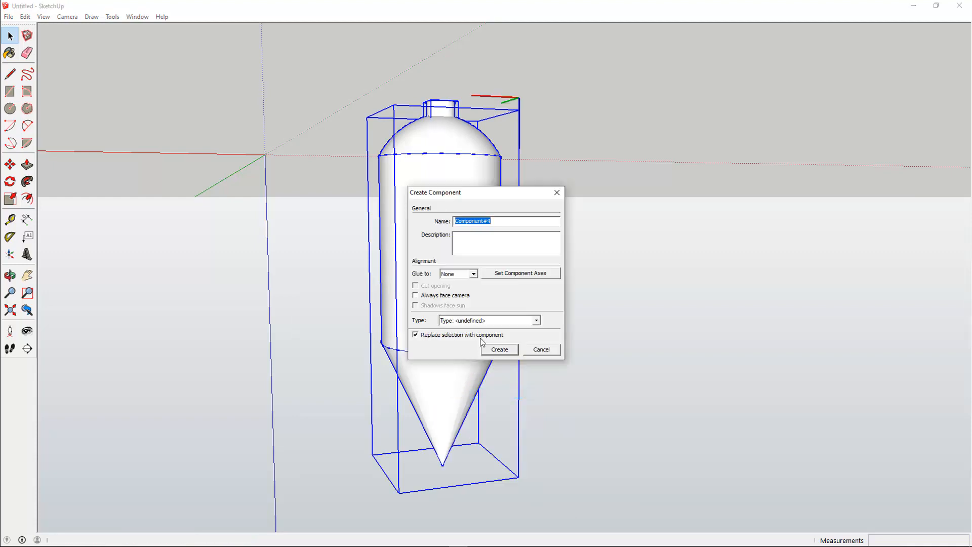
{"action": "left_click", "coordinate": [498, 350]}
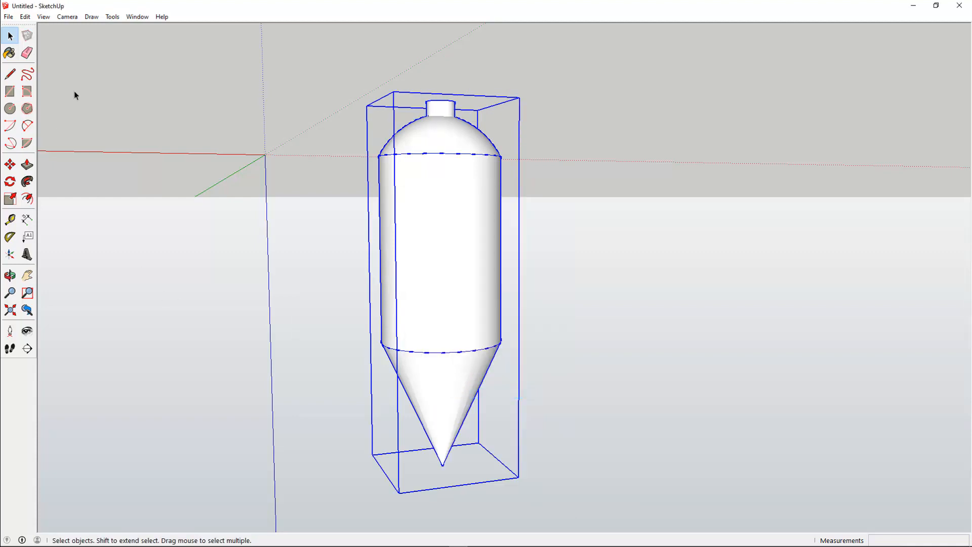
Draw a right-triangle fin face from the origin, about 8 cm along the red axis and 15 cm up the blue axis.
{"action": "left_click", "coordinate": [75, 18]}
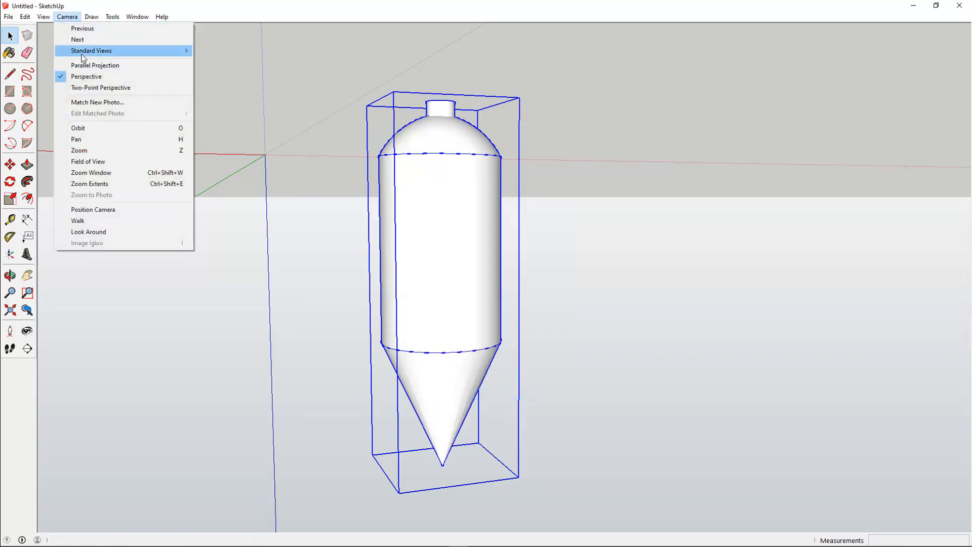
{"action": "mouse_move", "coordinate": [136, 53]}
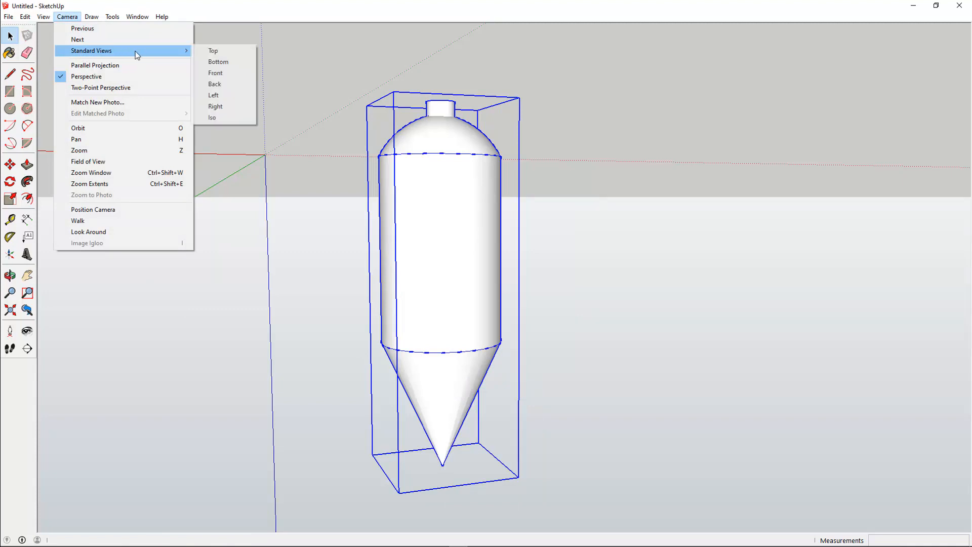
{"action": "left_click", "coordinate": [224, 51]}
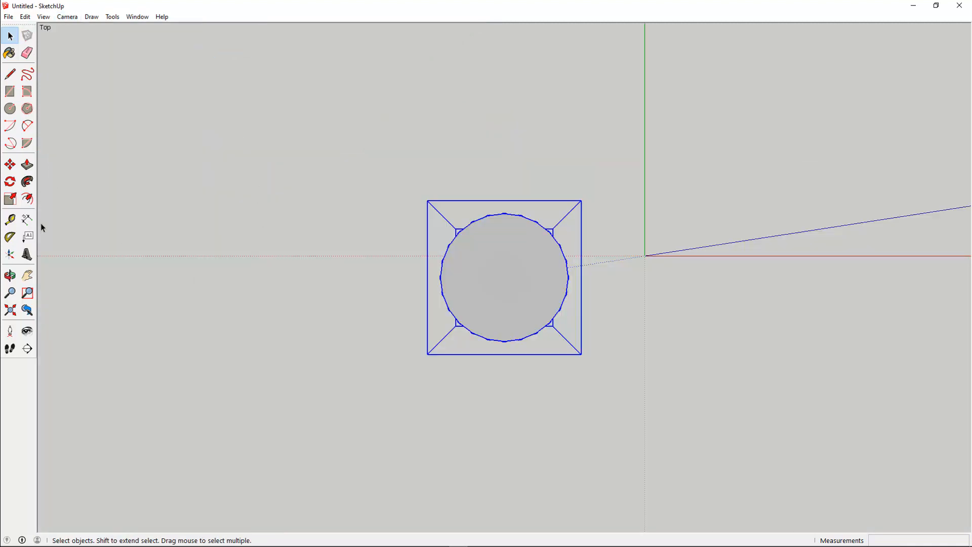
{"action": "left_click", "coordinate": [9, 275]}
{"action": "left_click_drag", "start_coordinate": [465, 415], "coordinate": [461, 211]}
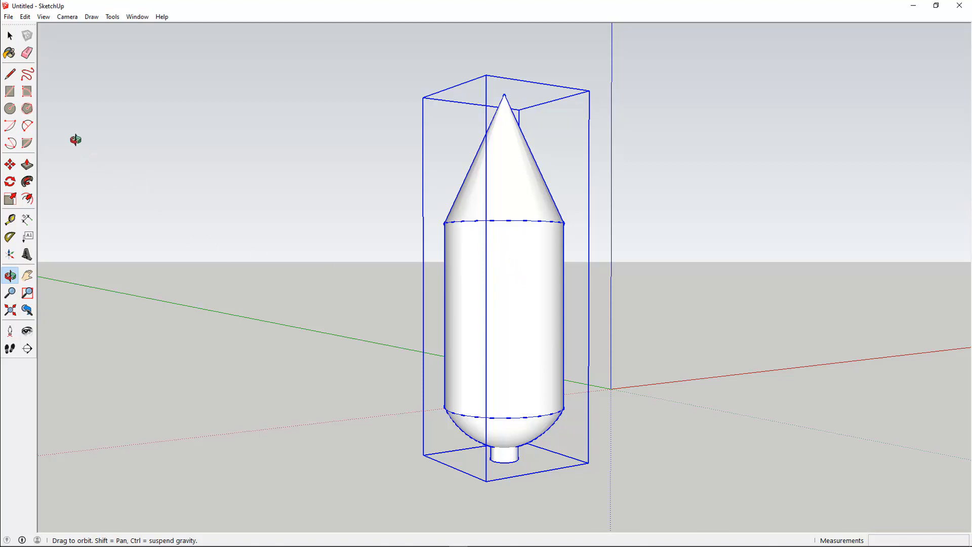
{"action": "left_click", "coordinate": [9, 74]}
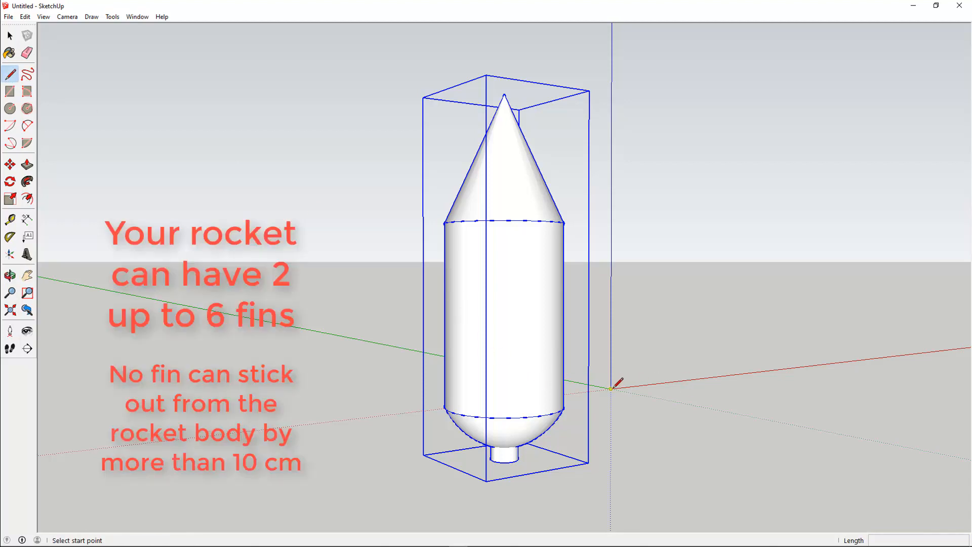
{"action": "left_click", "coordinate": [656, 384]}
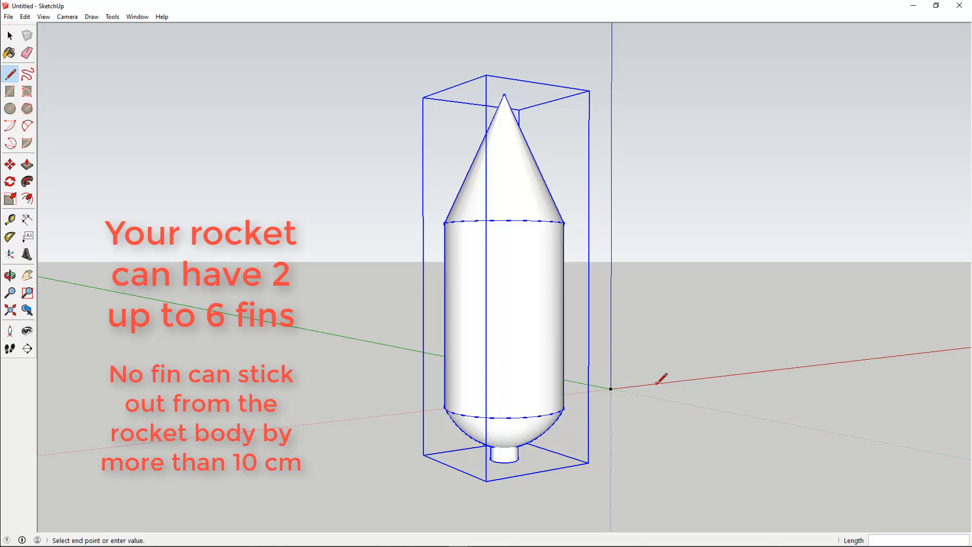
{"action": "left_click", "coordinate": [611, 389]}
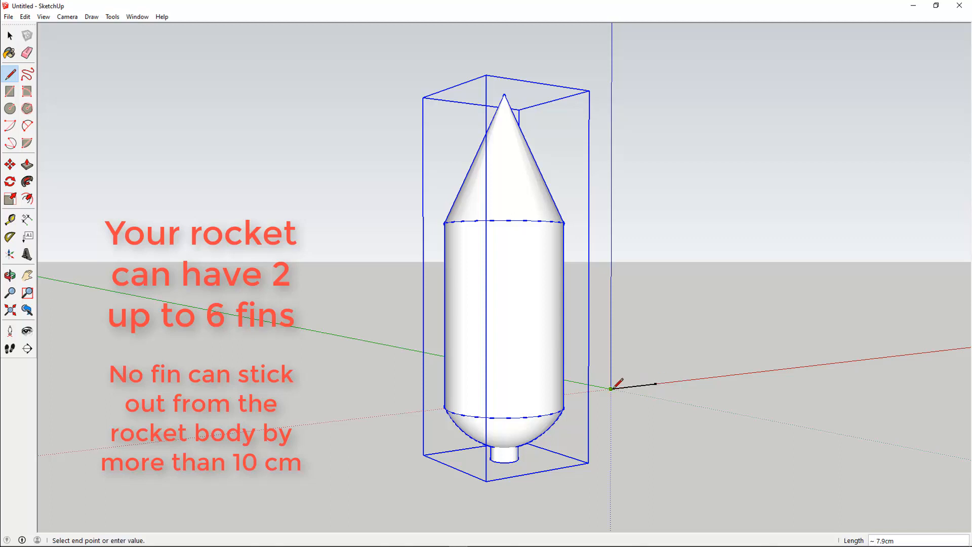
{"action": "left_click", "coordinate": [611, 268]}
{"action": "left_click", "coordinate": [657, 383]}
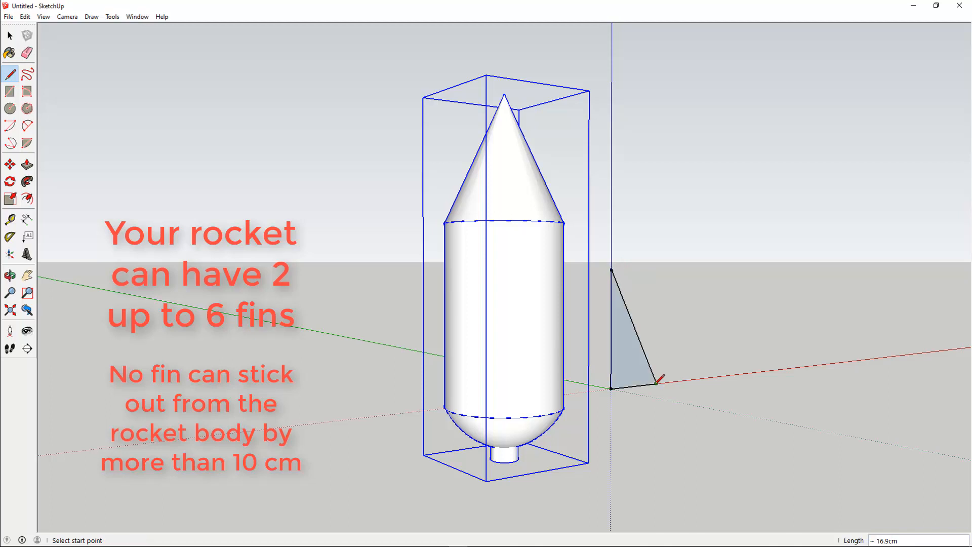
Select the triangular fin face and make it into a component.
{"action": "left_click", "coordinate": [11, 36]}
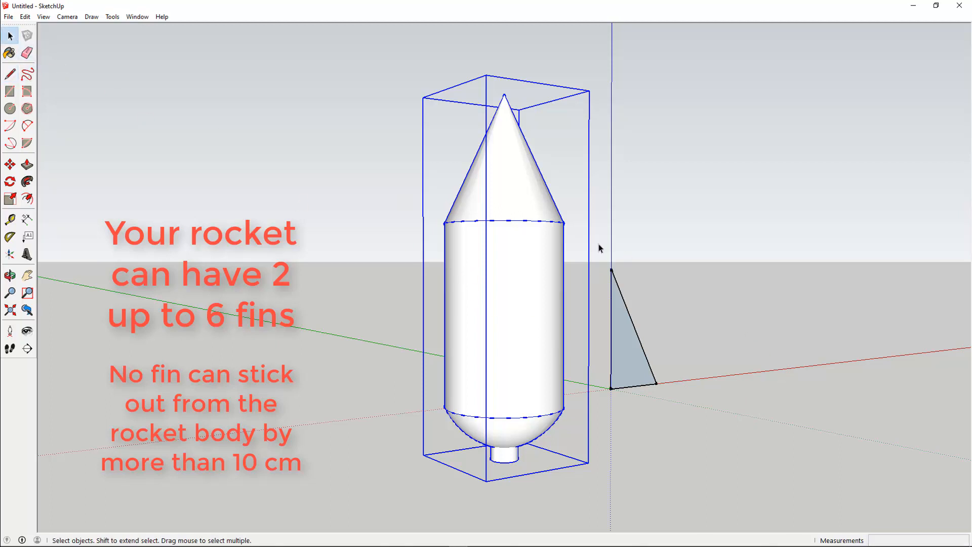
{"action": "left_click_drag", "start_coordinate": [599, 244], "coordinate": [675, 405]}
{"action": "right_click", "coordinate": [631, 368]}
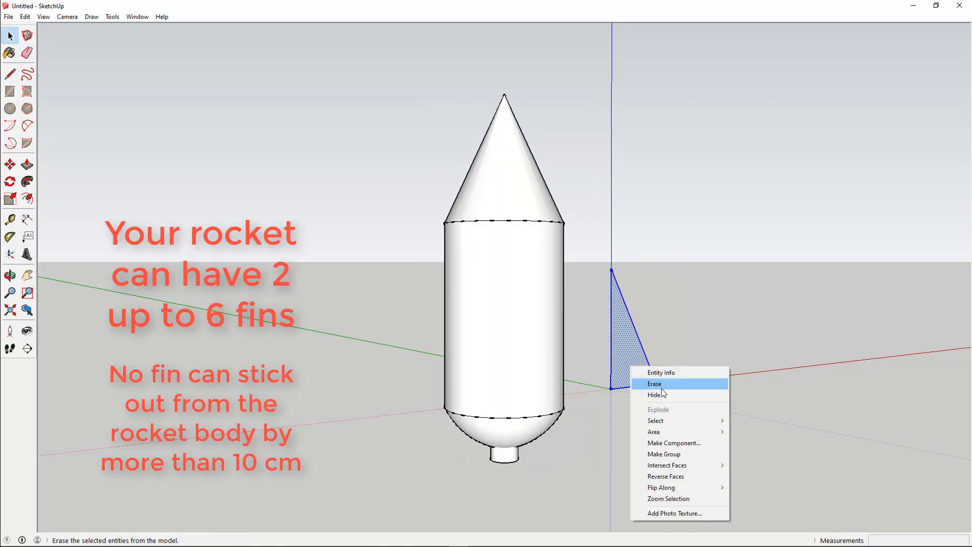
{"action": "left_click", "coordinate": [669, 443]}
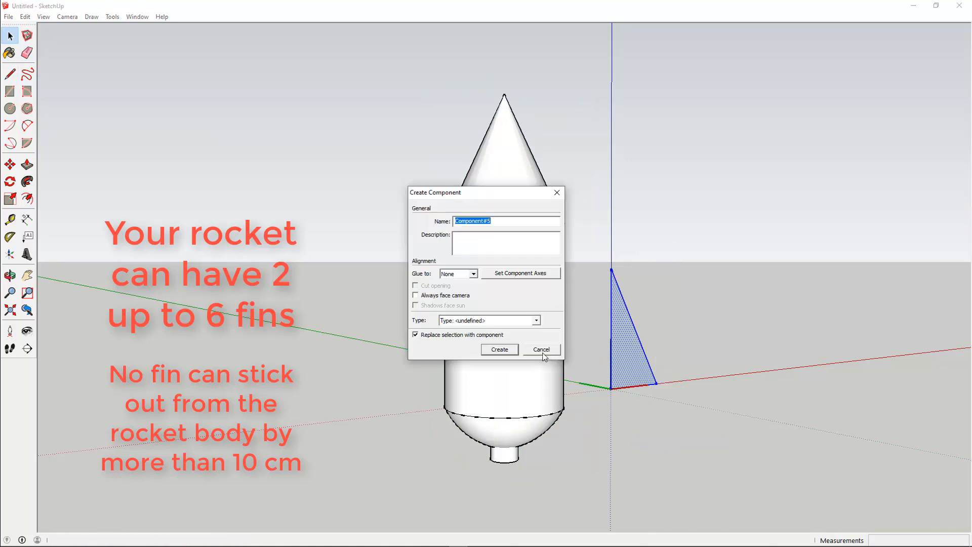
{"action": "left_click", "coordinate": [507, 350]}
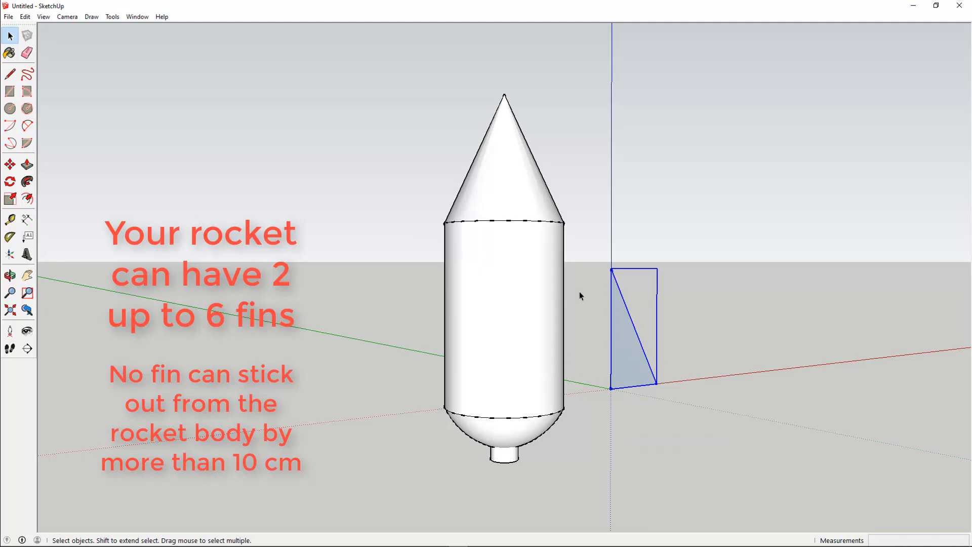
Copy the fin component and paste a second copy beside the first.
{"action": "left_click", "coordinate": [23, 17]}
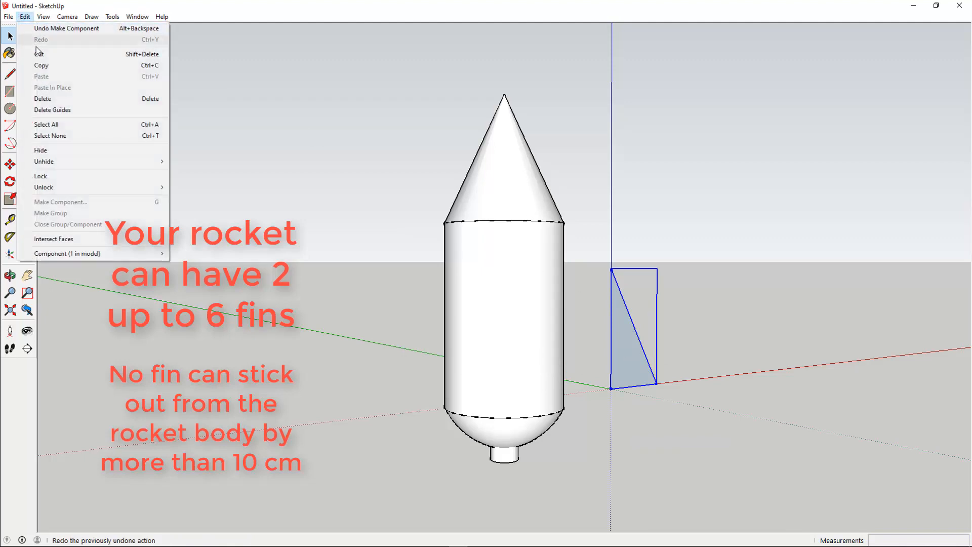
{"action": "left_click", "coordinate": [38, 63]}
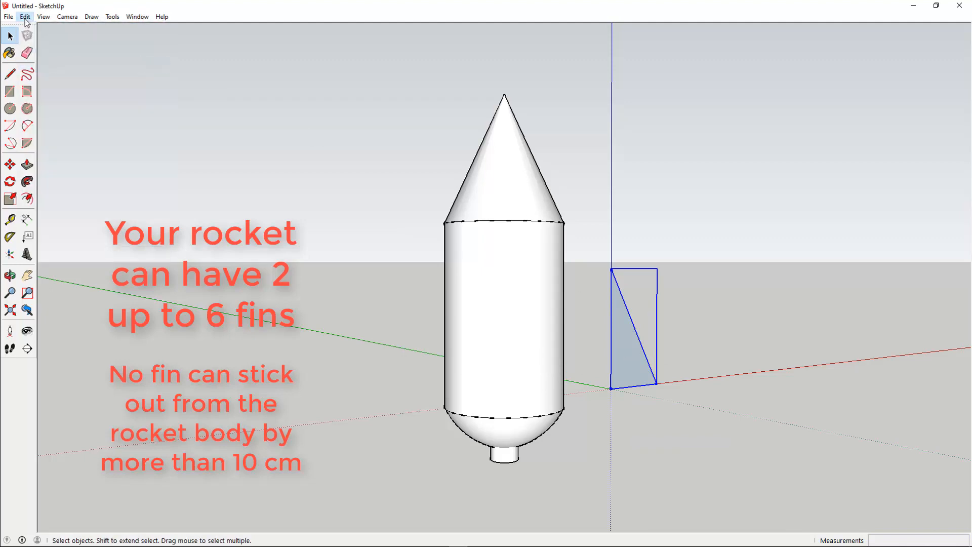
{"action": "left_click", "coordinate": [24, 18]}
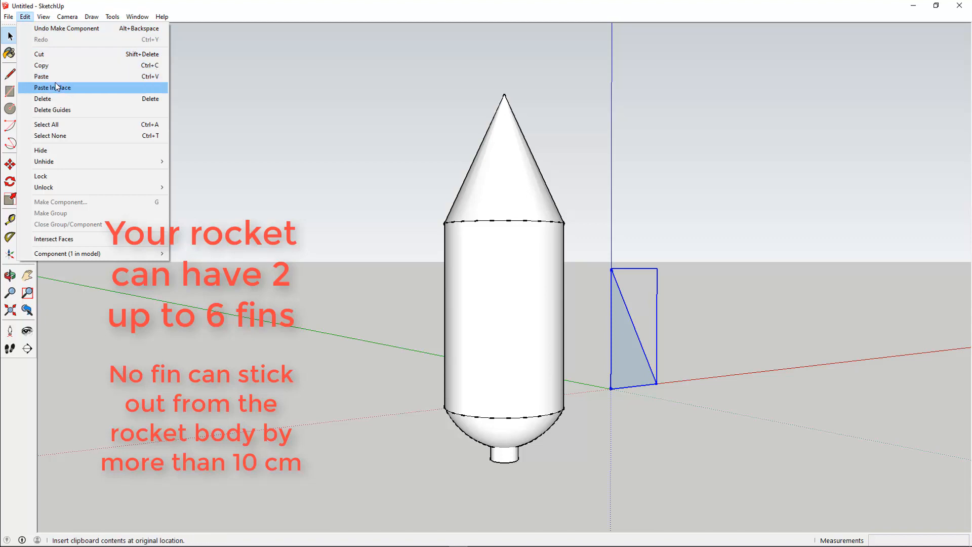
{"action": "left_click", "coordinate": [41, 76]}
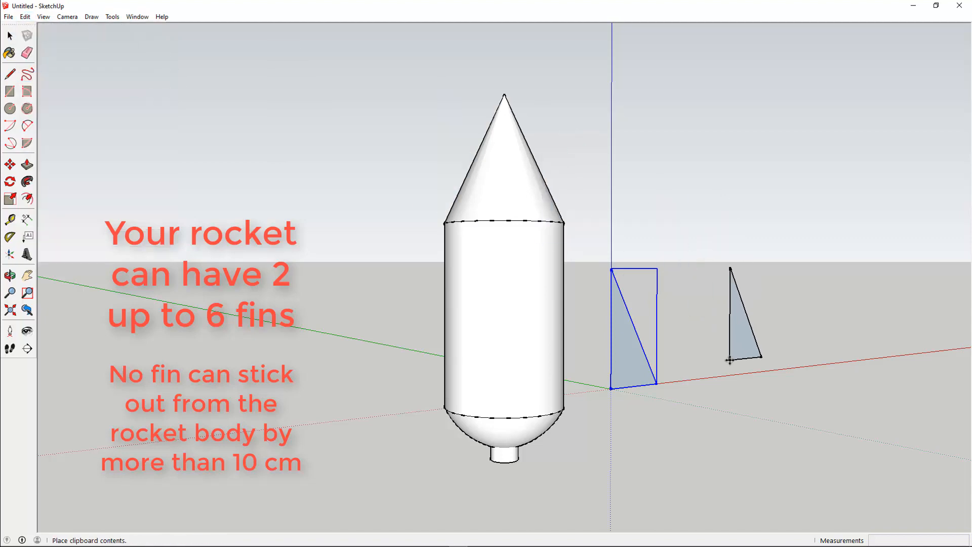
{"action": "left_click", "coordinate": [729, 361]}
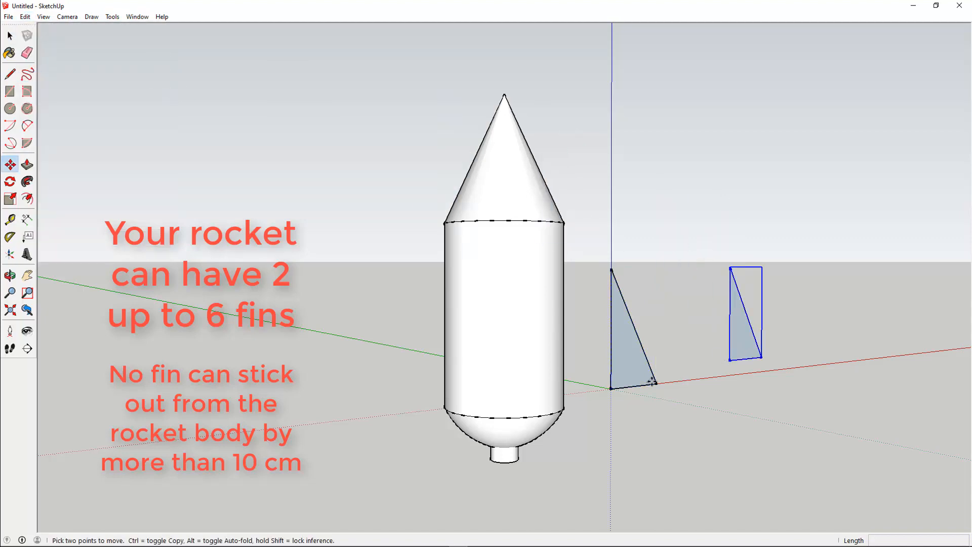
Move the first fin 10 cm along the green axis so it sits against the rocket body's side.
{"action": "left_click", "coordinate": [80, 298]}
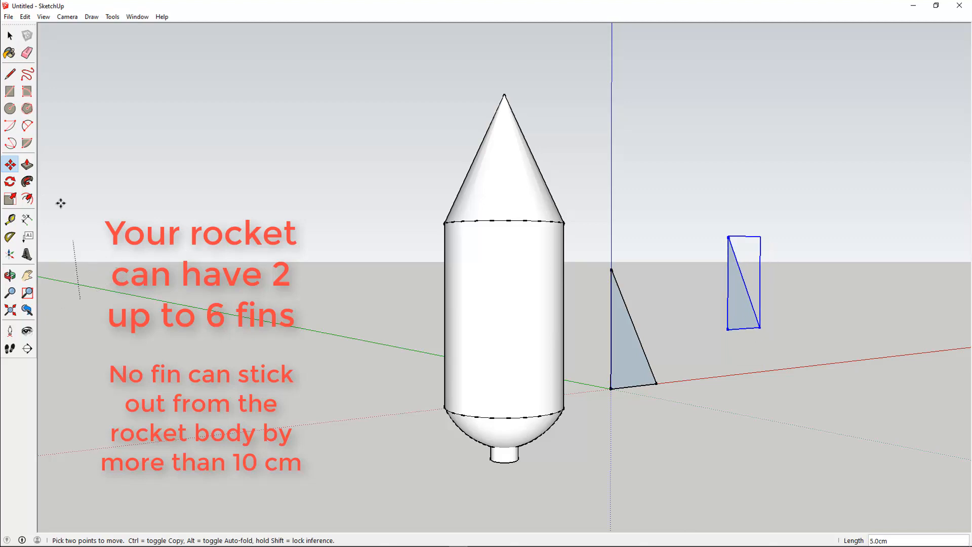
{"action": "left_click", "coordinate": [121, 316]}
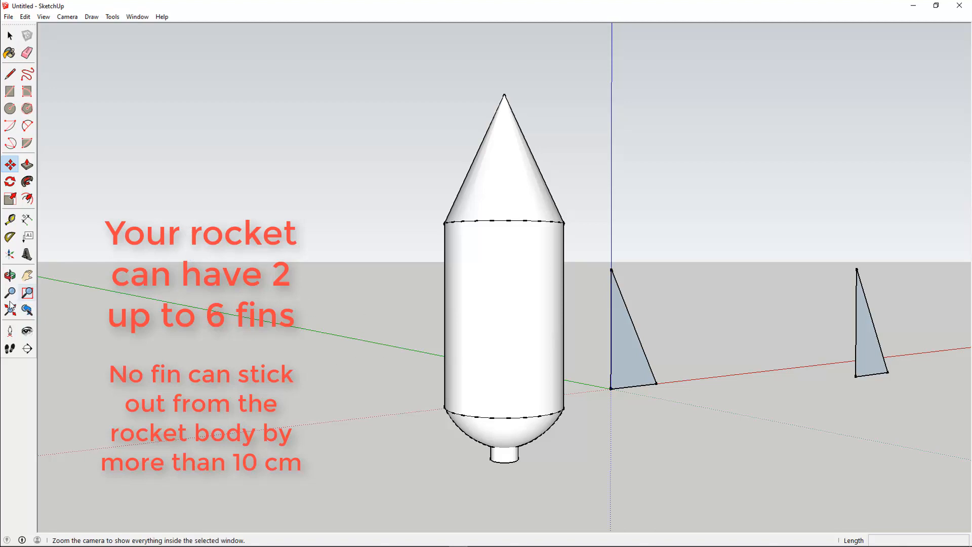
{"action": "left_click", "coordinate": [9, 274]}
{"action": "left_click_drag", "start_coordinate": [245, 336], "coordinate": [302, 373]}
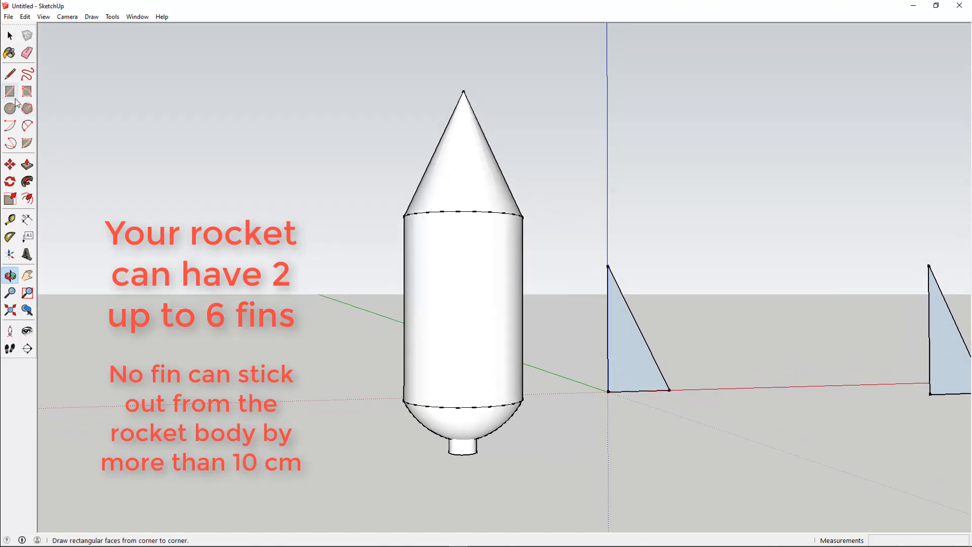
{"action": "left_click", "coordinate": [9, 164]}
{"action": "left_click", "coordinate": [627, 354]}
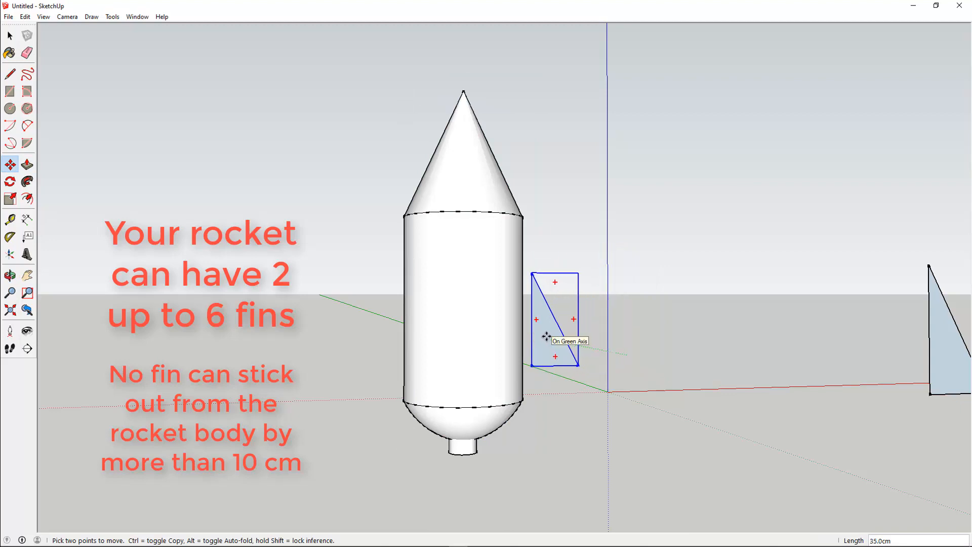
{"action": "left_click", "coordinate": [548, 374]}
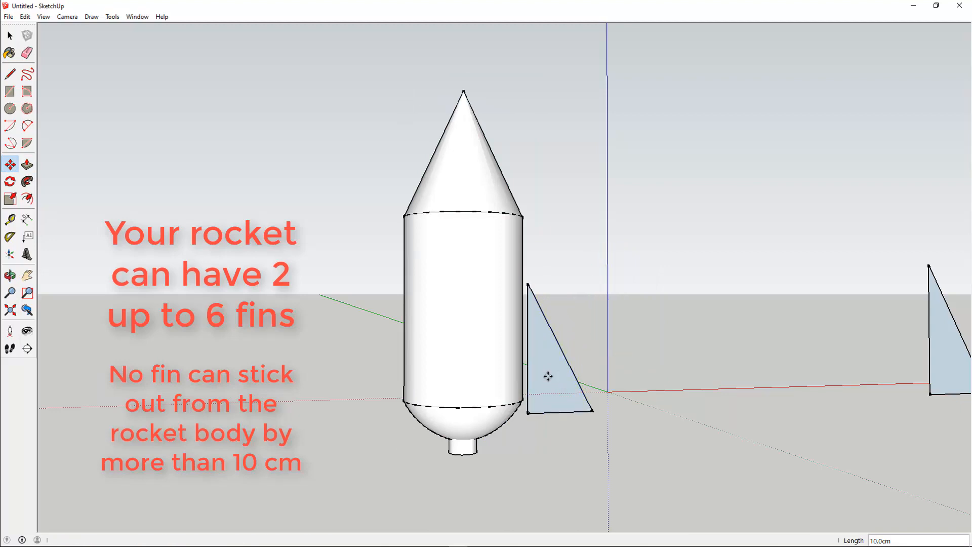
In the Top view, move the fin 4 cm so it lines up with the body's centre.
{"action": "left_click", "coordinate": [65, 18]}
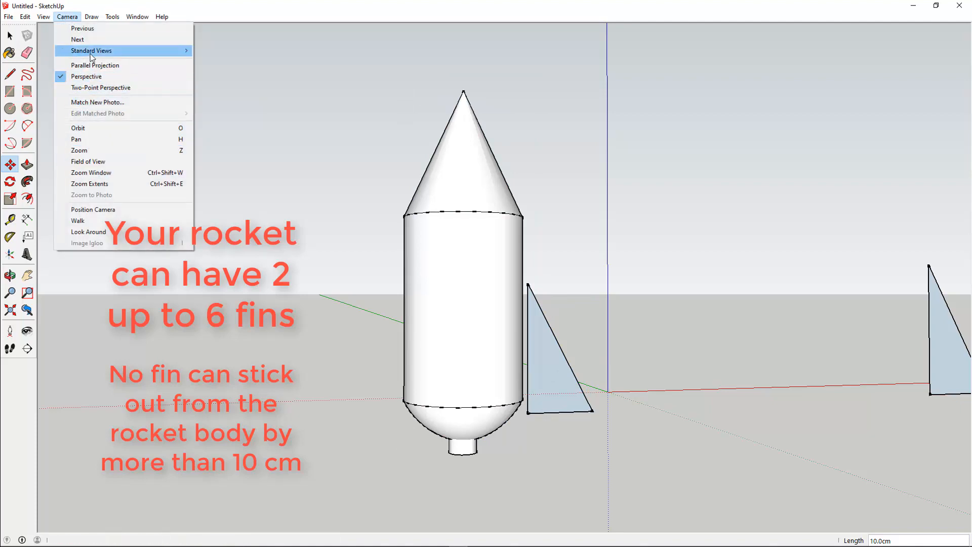
{"action": "mouse_move", "coordinate": [116, 52]}
{"action": "left_click", "coordinate": [214, 51]}
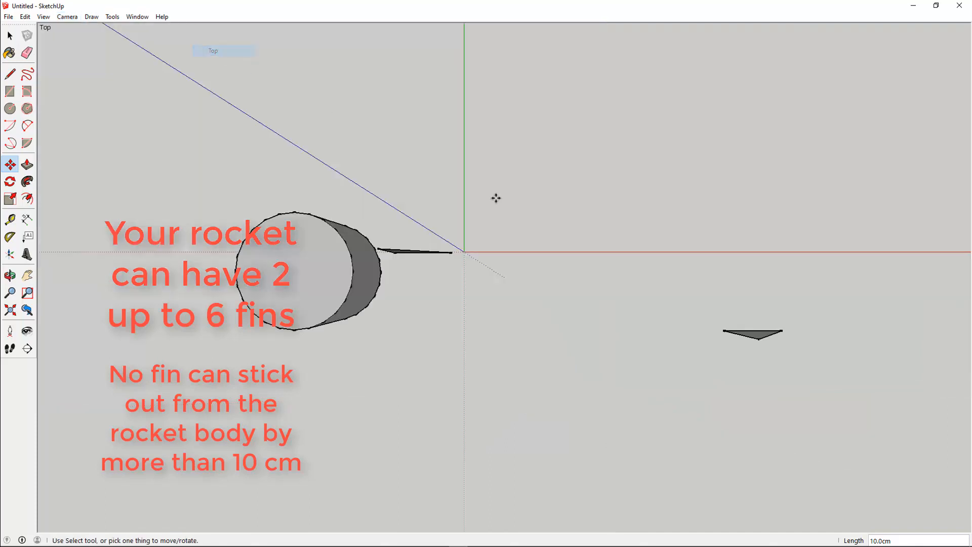
{"action": "left_click", "coordinate": [411, 253]}
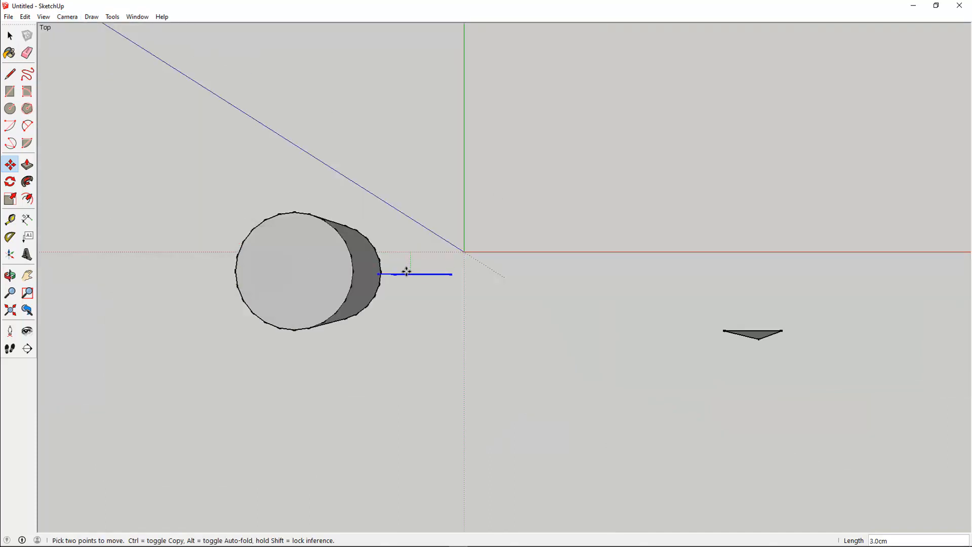
{"action": "left_click", "coordinate": [394, 274]}
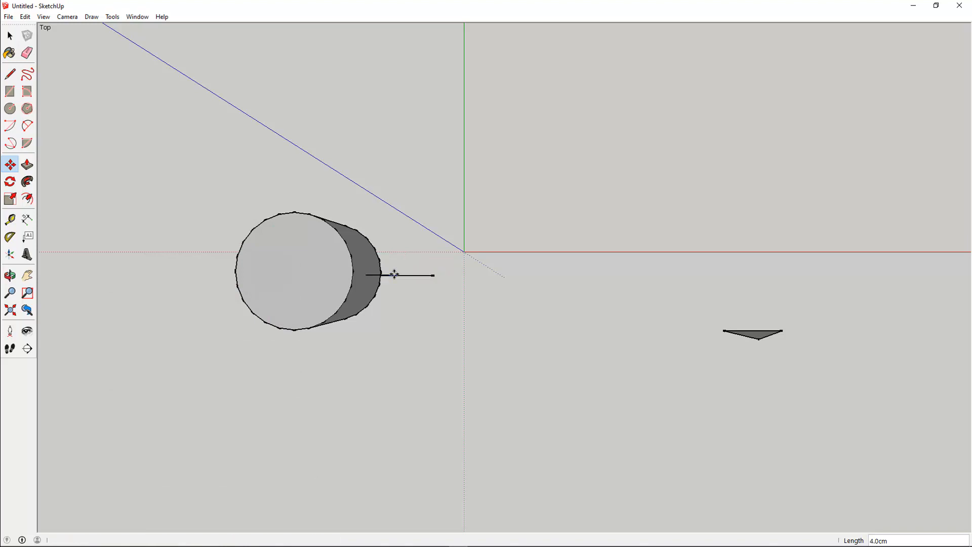
Move the fin up 7 cm along the body.
{"action": "left_click", "coordinate": [10, 275]}
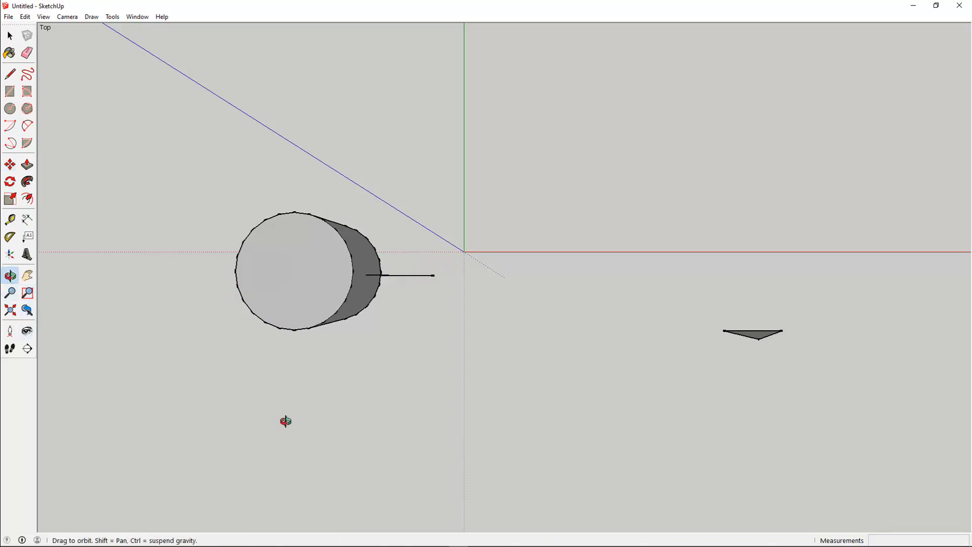
{"action": "left_click_drag", "start_coordinate": [285, 421], "coordinate": [173, 262]}
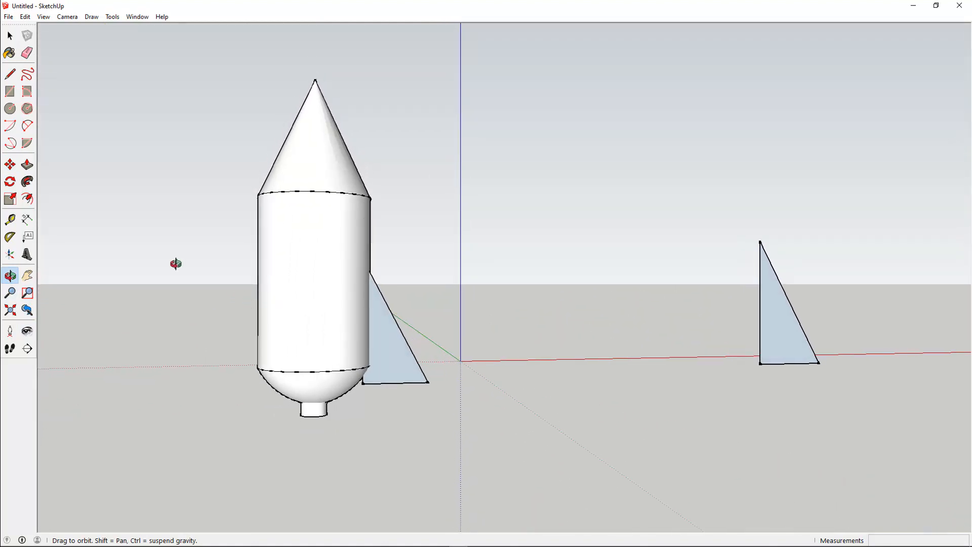
{"action": "left_click", "coordinate": [10, 164]}
{"action": "left_click", "coordinate": [385, 336]}
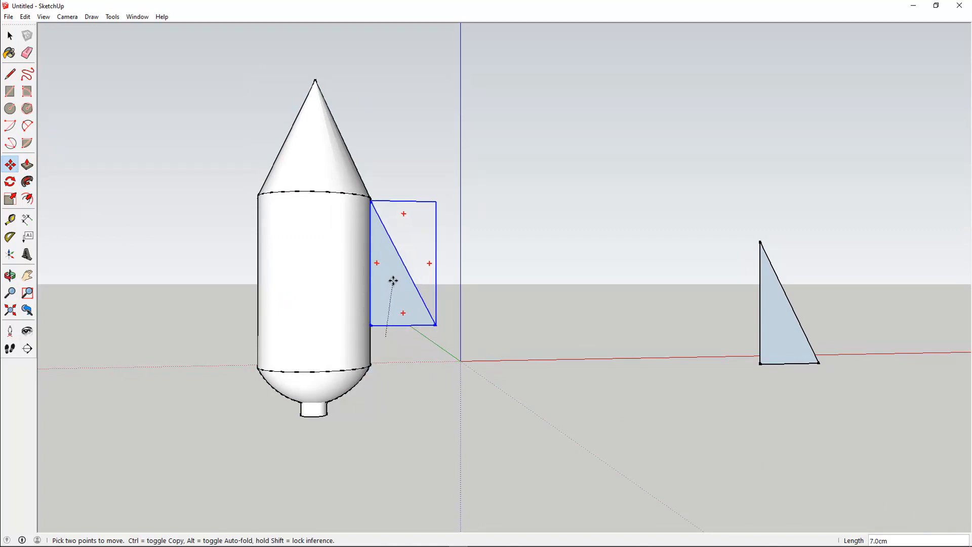
{"action": "left_click", "coordinate": [393, 280]}
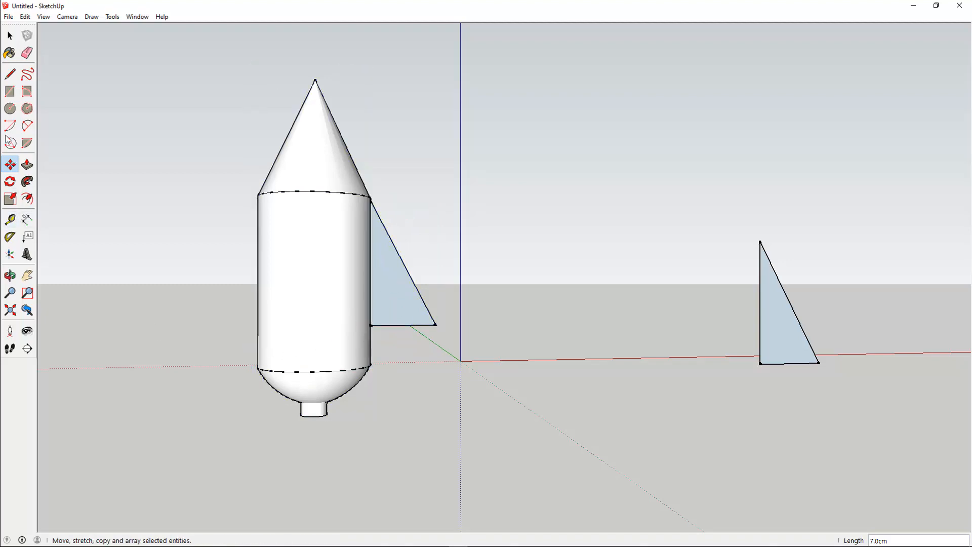
Rotate the second fin 180° about the blue axis.
{"action": "left_click", "coordinate": [9, 276]}
{"action": "left_click_drag", "start_coordinate": [471, 354], "coordinate": [343, 282]}
{"action": "left_click_drag", "start_coordinate": [673, 354], "coordinate": [579, 385]}
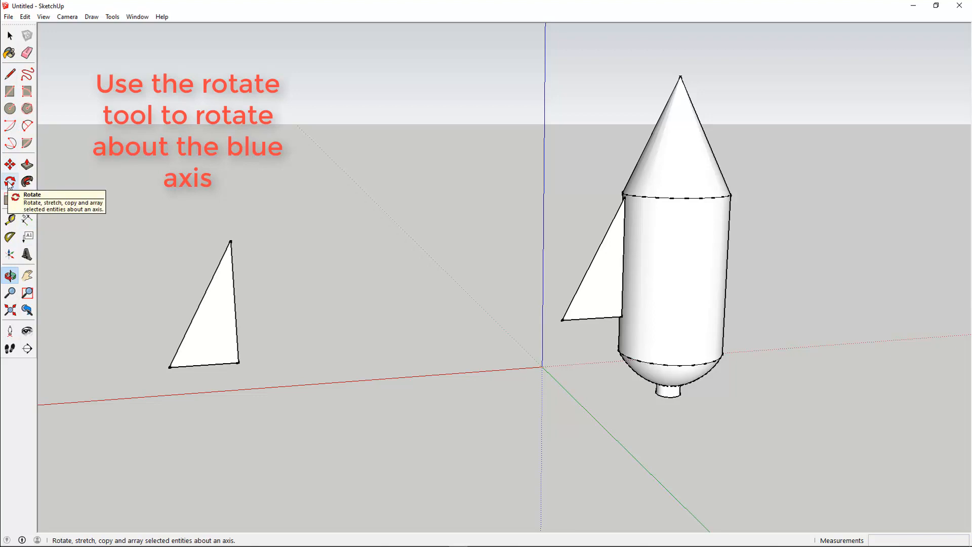
{"action": "left_click", "coordinate": [9, 182]}
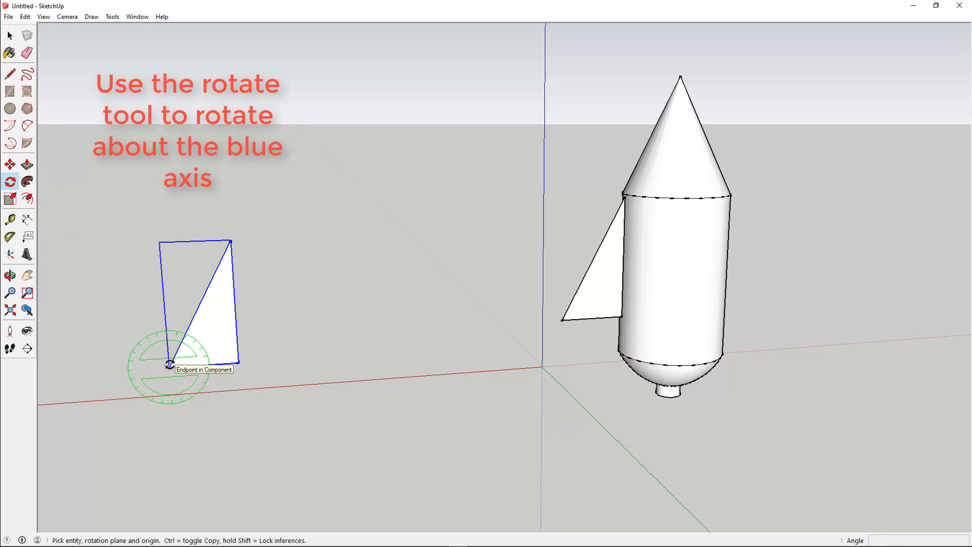
{"action": "left_click", "coordinate": [194, 315]}
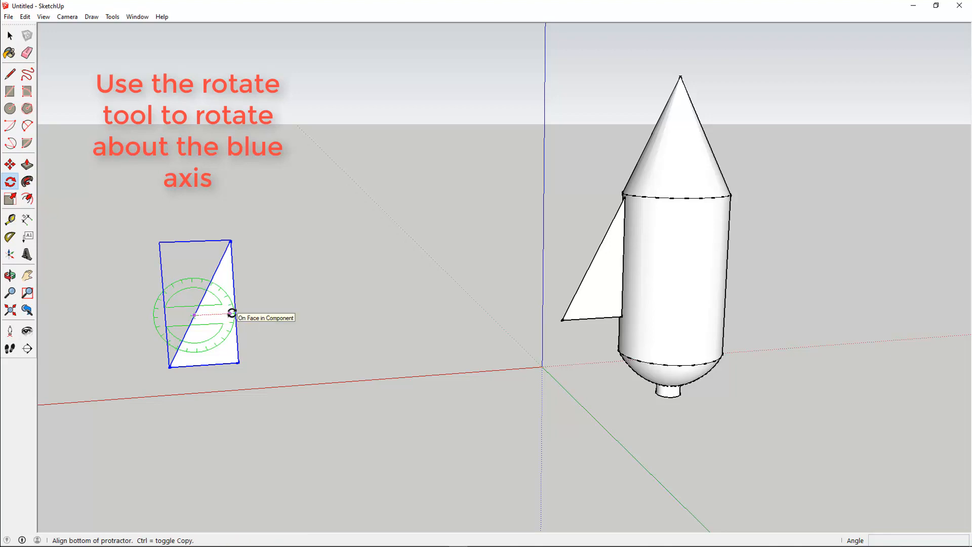
{"action": "left_click", "coordinate": [235, 313]}
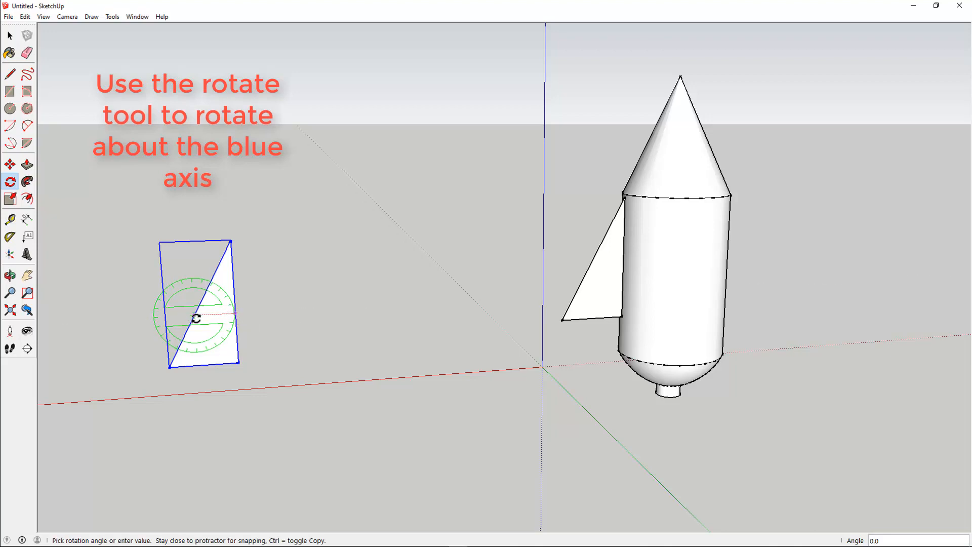
{"action": "left_click", "coordinate": [237, 317]}
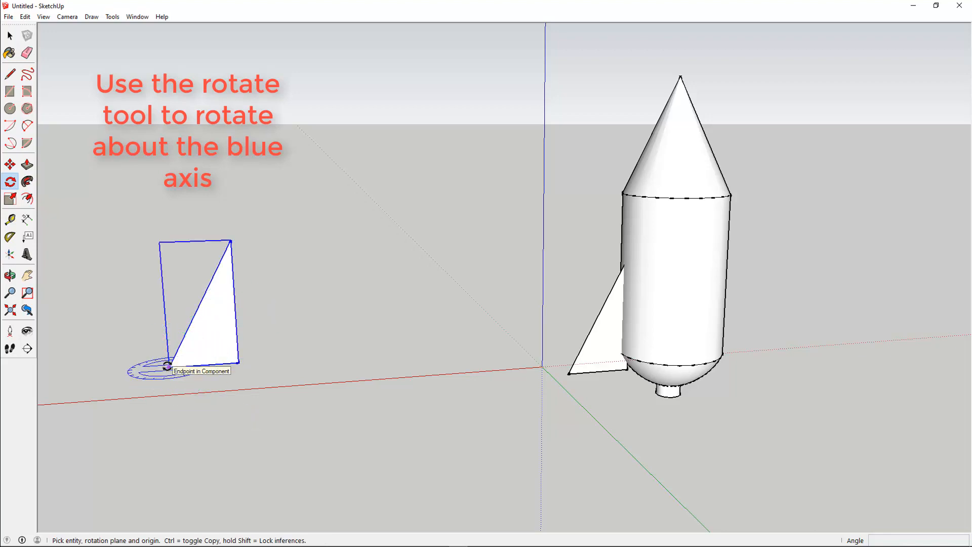
{"action": "left_click_drag", "start_coordinate": [167, 366], "coordinate": [219, 363]}
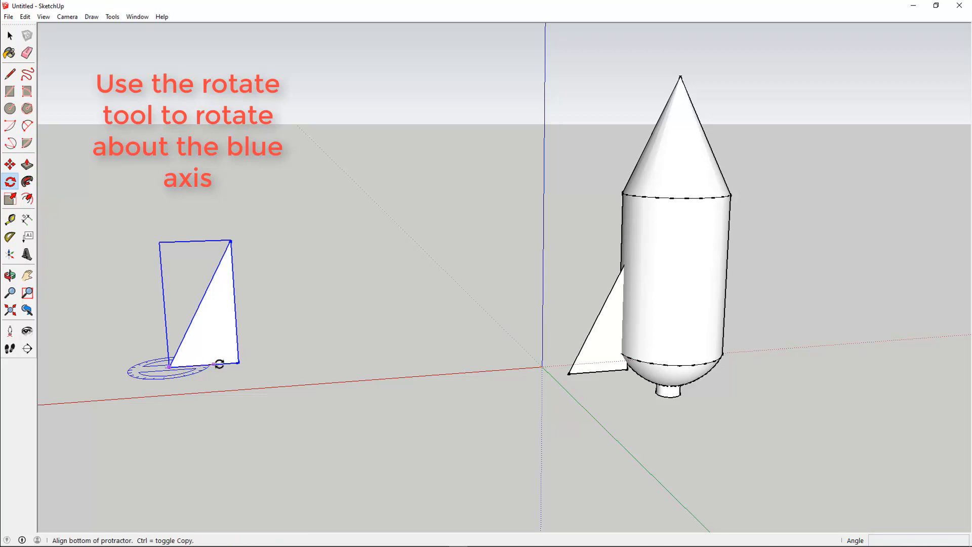
{"action": "left_click", "coordinate": [236, 363]}
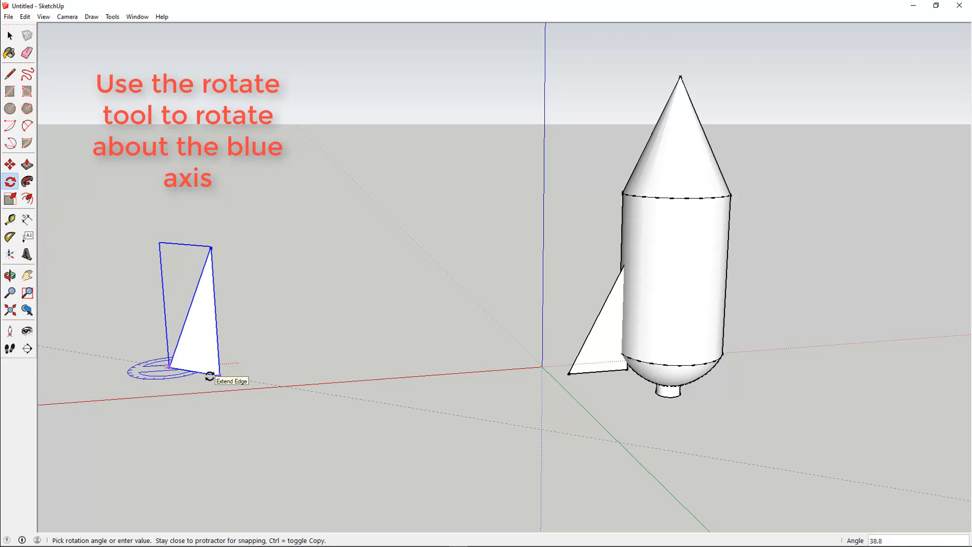
{"action": "type", "text": "180"}
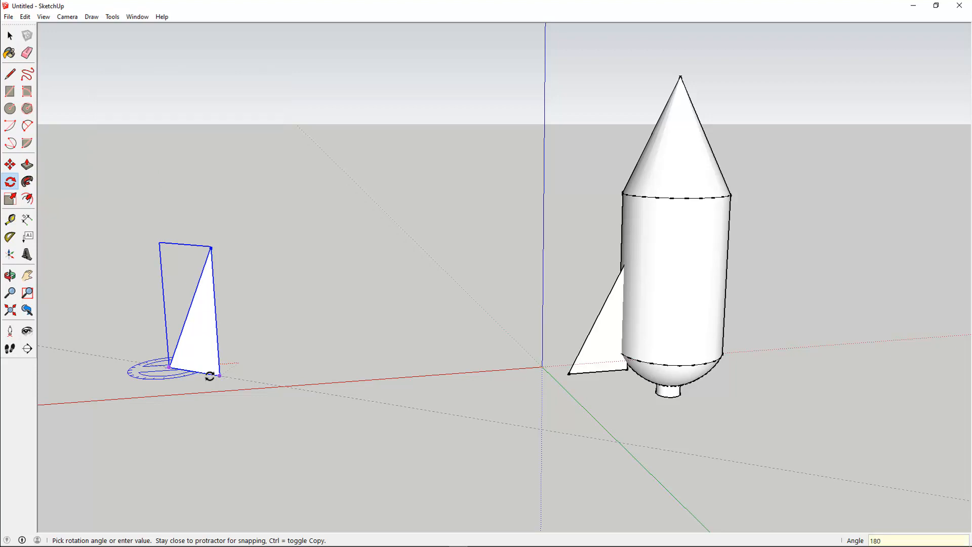
{"action": "key", "text": "Return"}
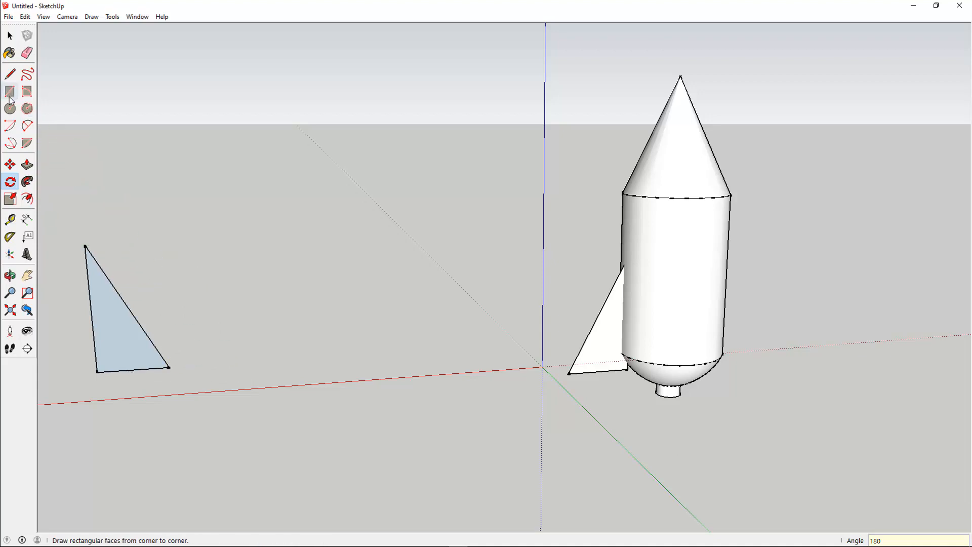
Move the rotated fin about 81 cm along the red axis to the far side of the rocket.
{"action": "left_click", "coordinate": [10, 165]}
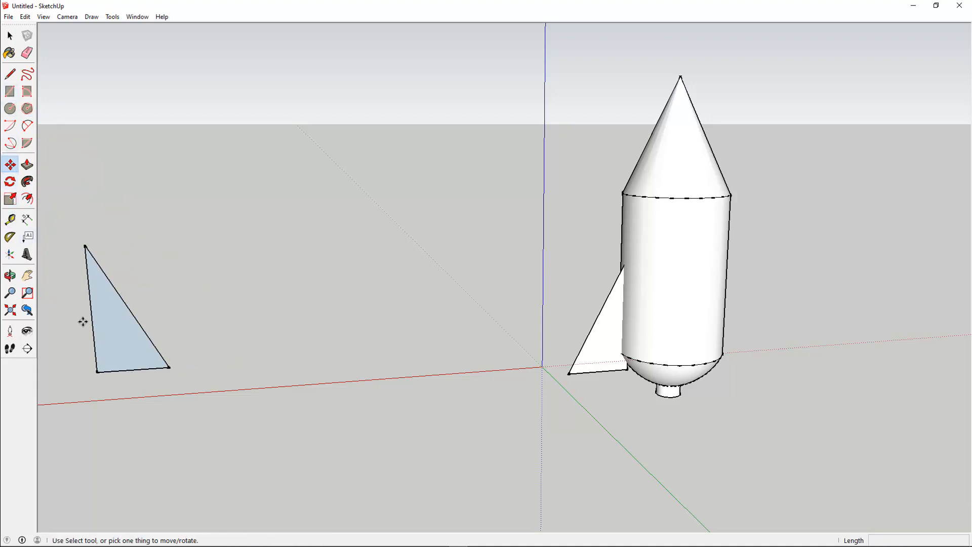
{"action": "left_click", "coordinate": [102, 326]}
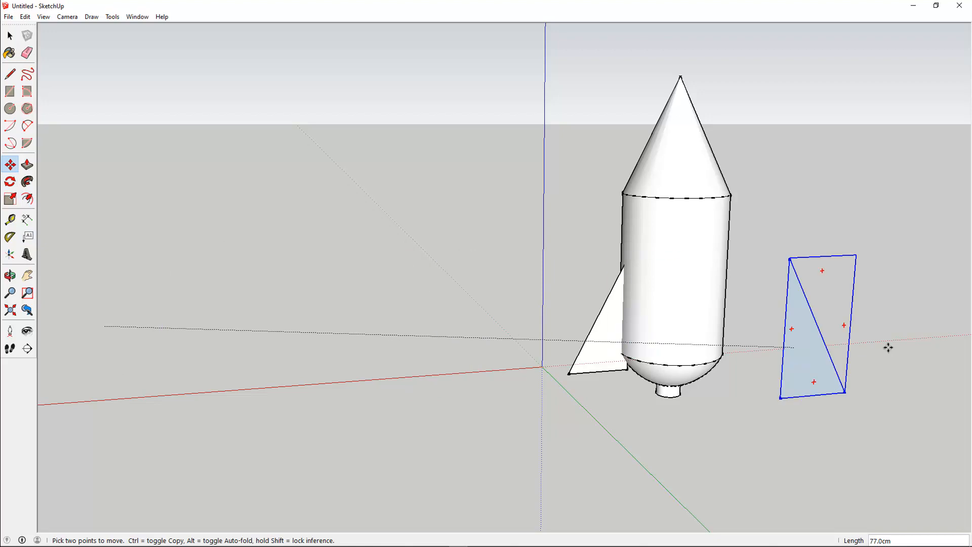
{"action": "left_click", "coordinate": [801, 324]}
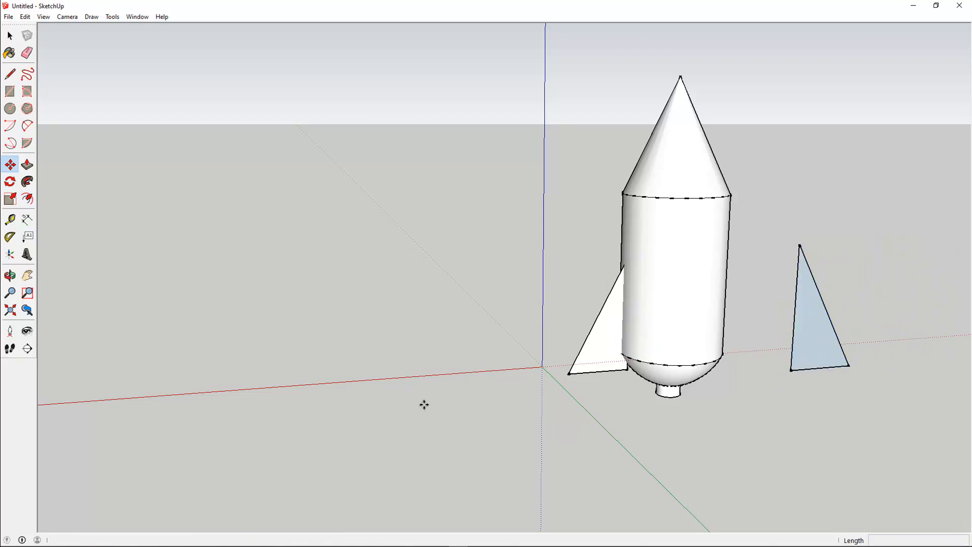
Move the first fin up 28 cm along the body, then undo that move.
{"action": "left_click", "coordinate": [9, 275]}
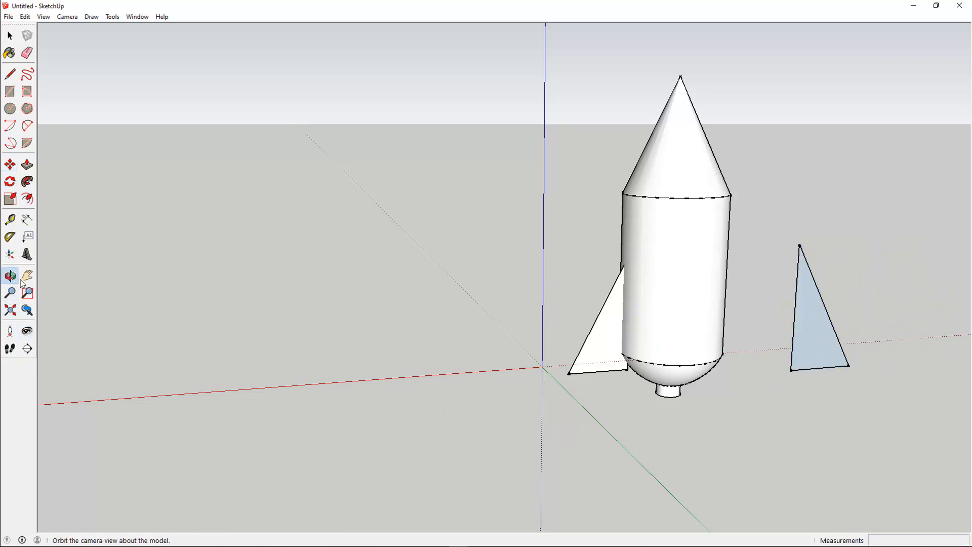
{"action": "left_click_drag", "start_coordinate": [382, 393], "coordinate": [485, 427]}
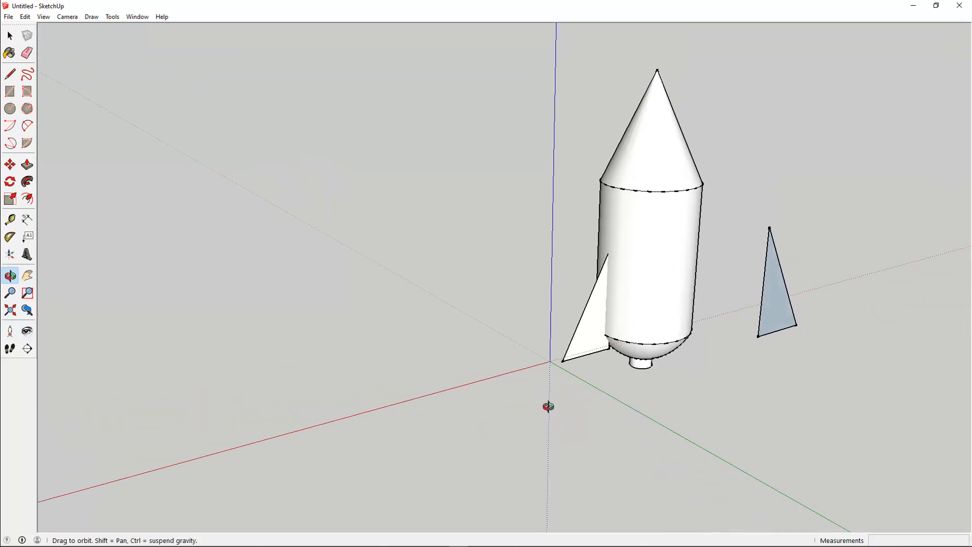
{"action": "left_click_drag", "start_coordinate": [548, 406], "coordinate": [469, 396]}
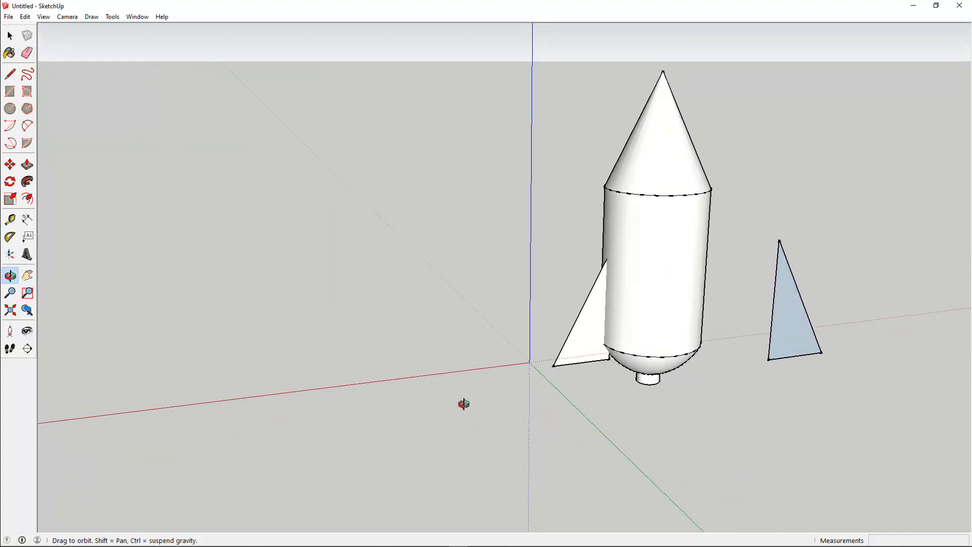
{"action": "left_click", "coordinate": [10, 36]}
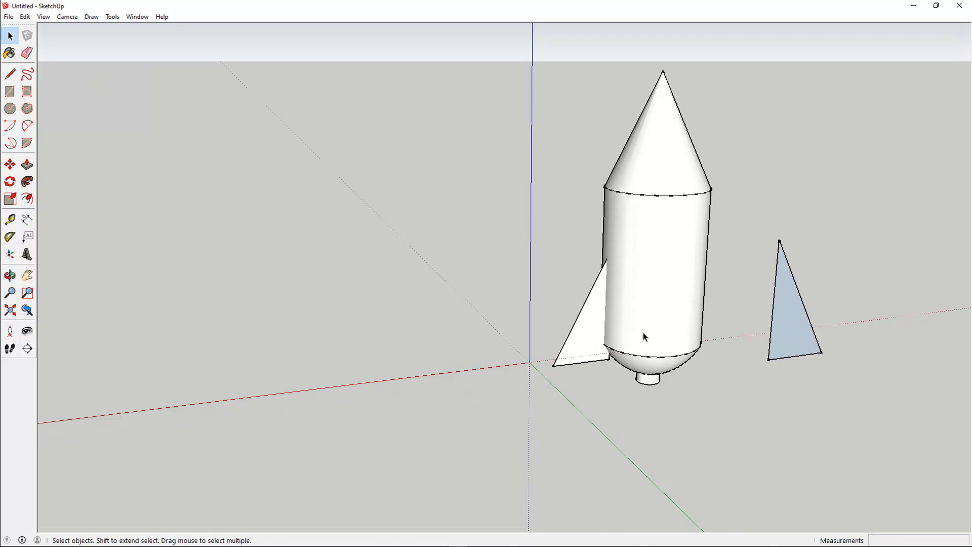
{"action": "left_click", "coordinate": [598, 333]}
{"action": "left_click", "coordinate": [9, 164]}
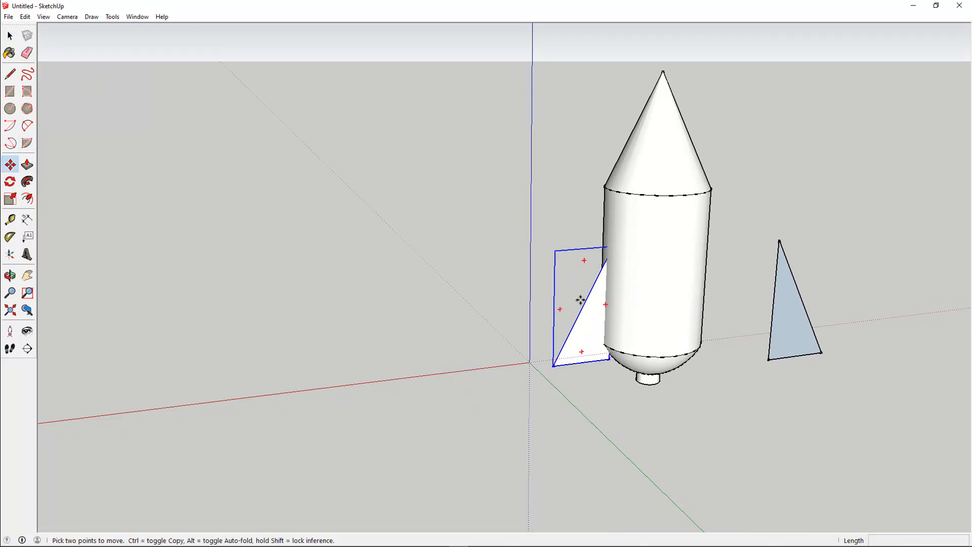
{"action": "left_click", "coordinate": [588, 318]}
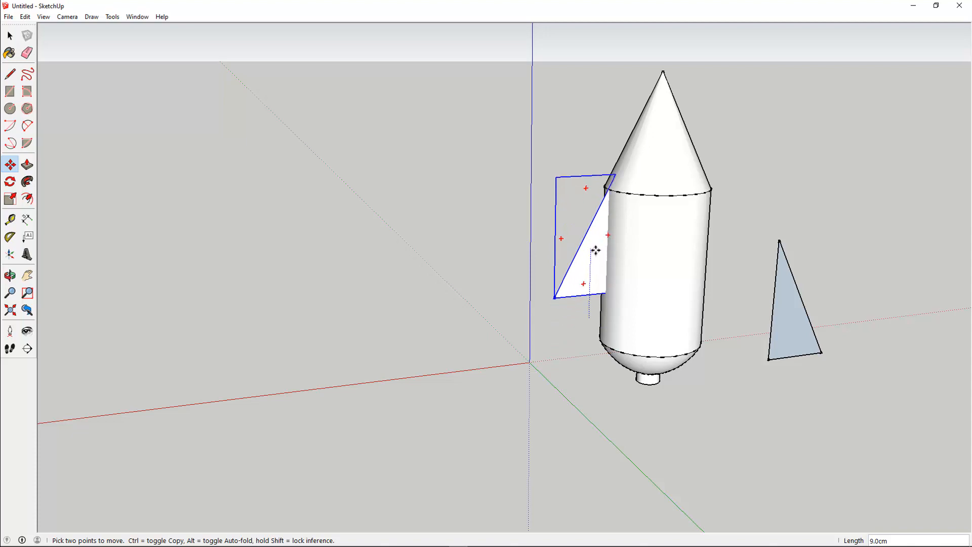
{"action": "left_click", "coordinate": [595, 250]}
{"action": "type", "text": "28"}
{"action": "key", "text": "Return"}
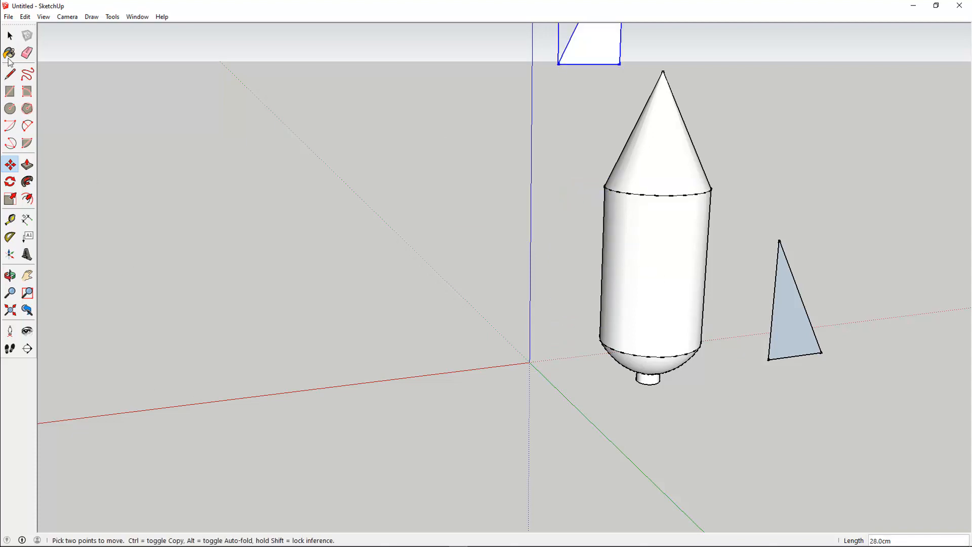
{"action": "left_click", "coordinate": [11, 36]}
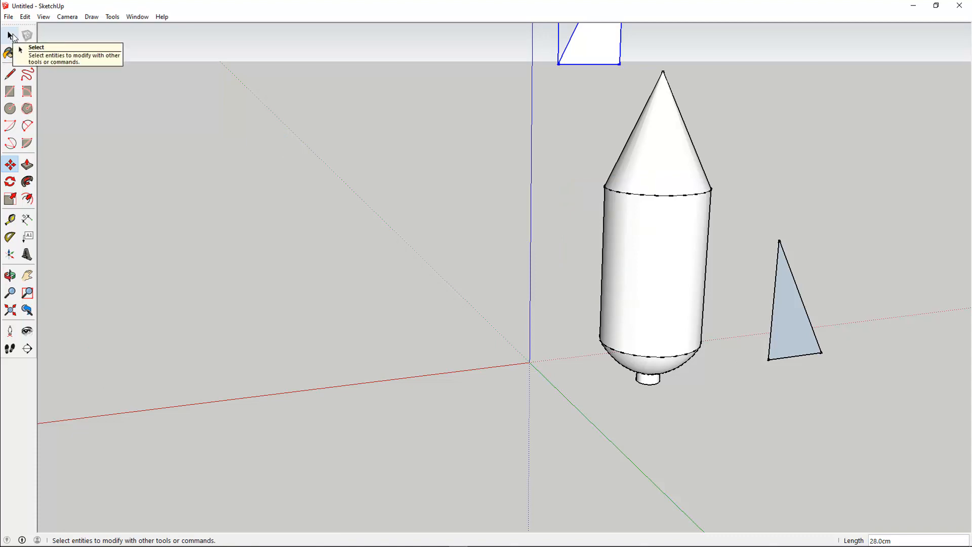
{"action": "key", "text": "ctrl+z"}
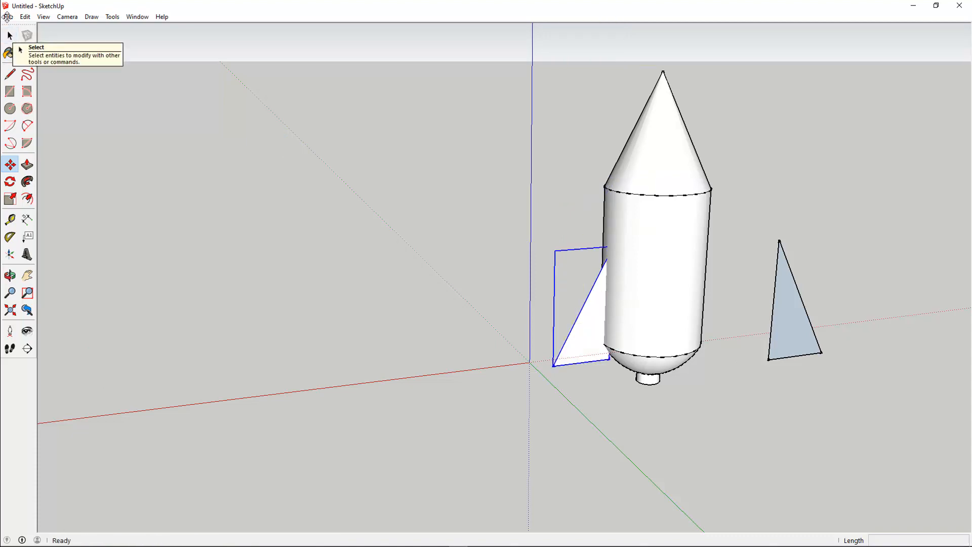
Move the first fin up about 8 cm along the body.
{"action": "left_click", "coordinate": [588, 347]}
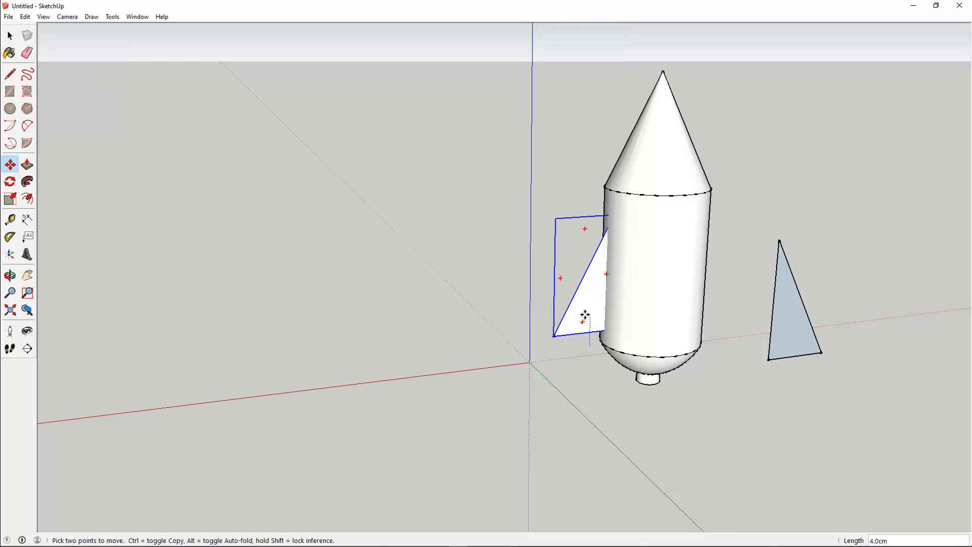
{"action": "left_click", "coordinate": [588, 283]}
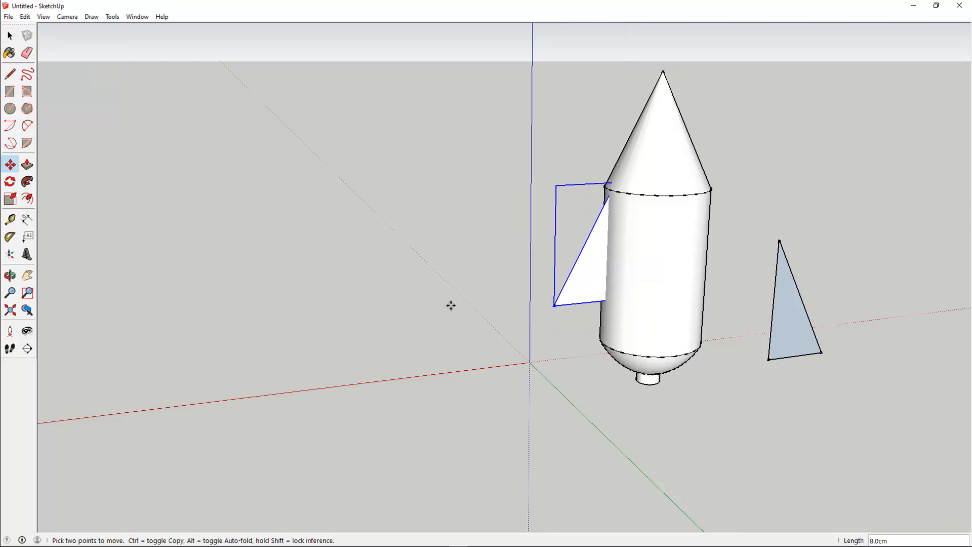
{"action": "key", "text": "Escape"}
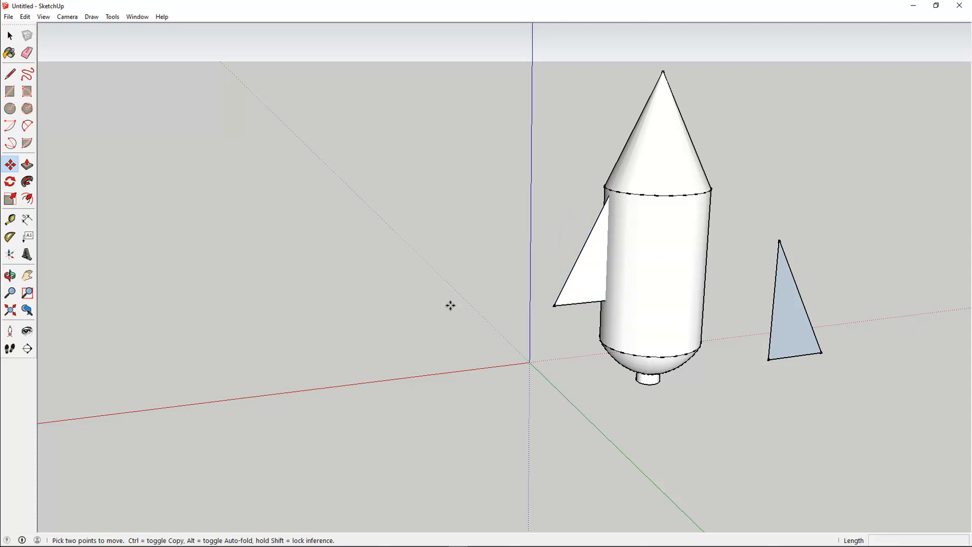
In the Top view, move the second fin against the body's opposite side, aligned with its centre.
{"action": "left_click", "coordinate": [9, 275]}
{"action": "left_click_drag", "start_coordinate": [329, 284], "coordinate": [599, 362]}
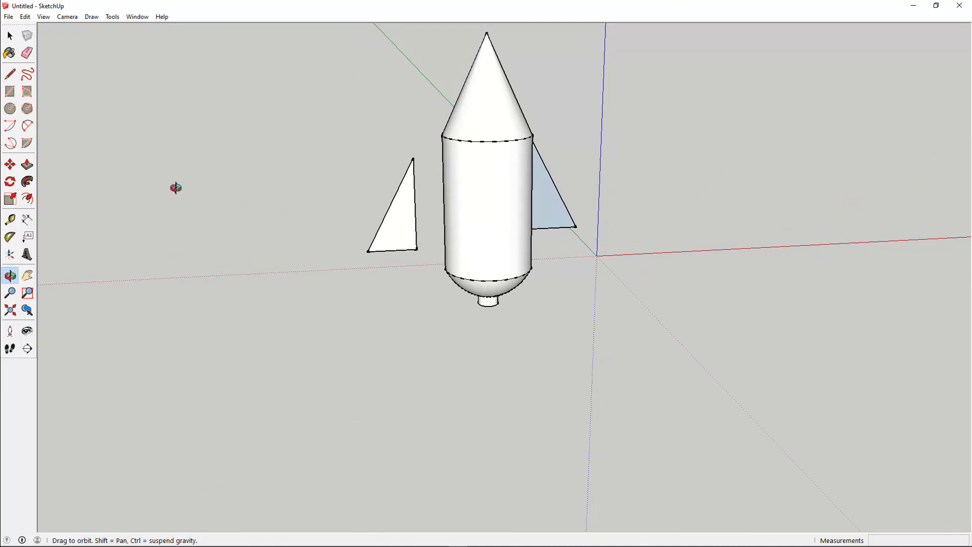
{"action": "left_click", "coordinate": [9, 36]}
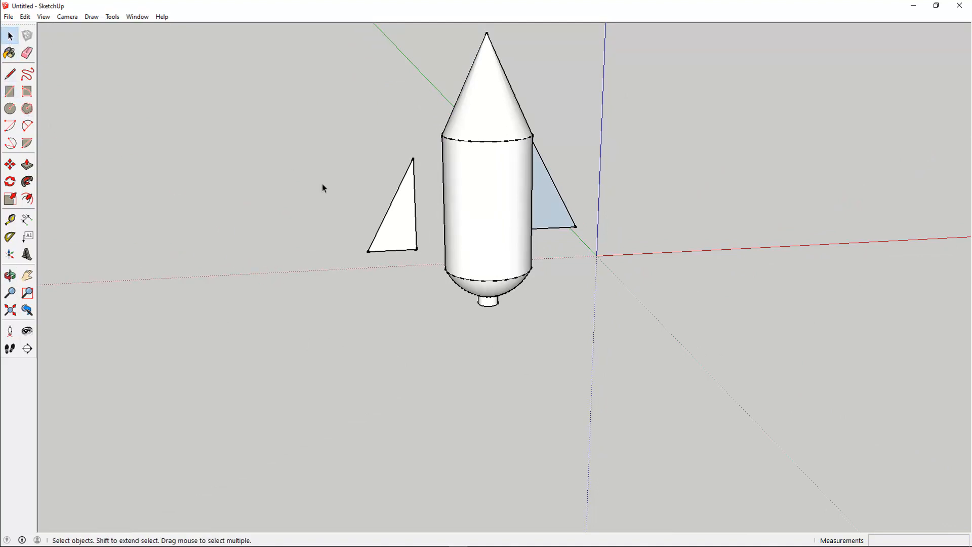
{"action": "triple_click", "coordinate": [385, 225]}
{"action": "left_click", "coordinate": [8, 165]}
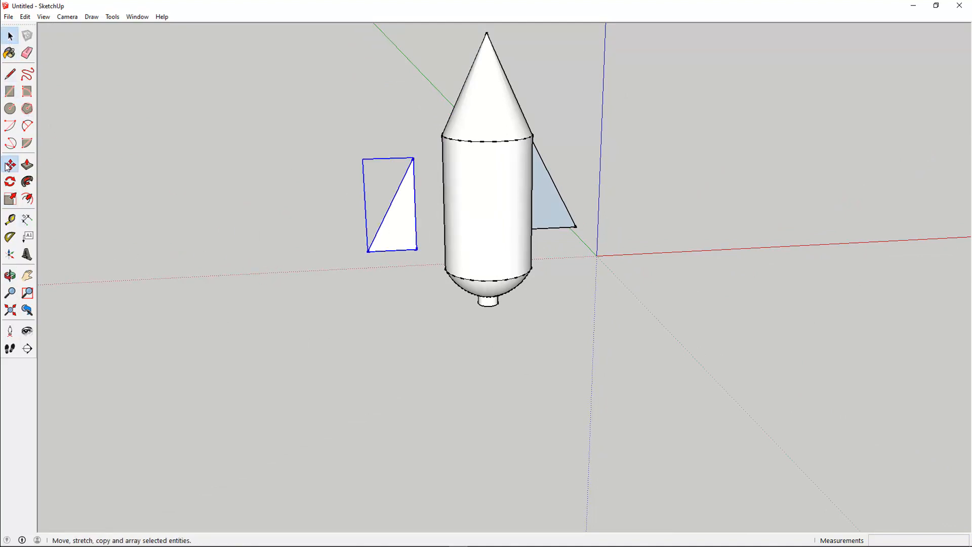
{"action": "left_click", "coordinate": [395, 246]}
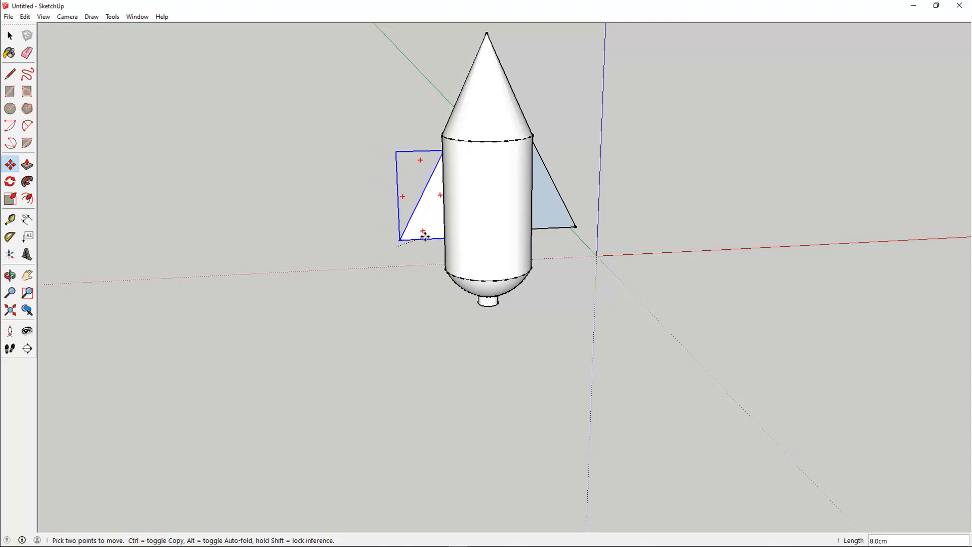
{"action": "left_click", "coordinate": [69, 19]}
{"action": "mouse_move", "coordinate": [129, 52]}
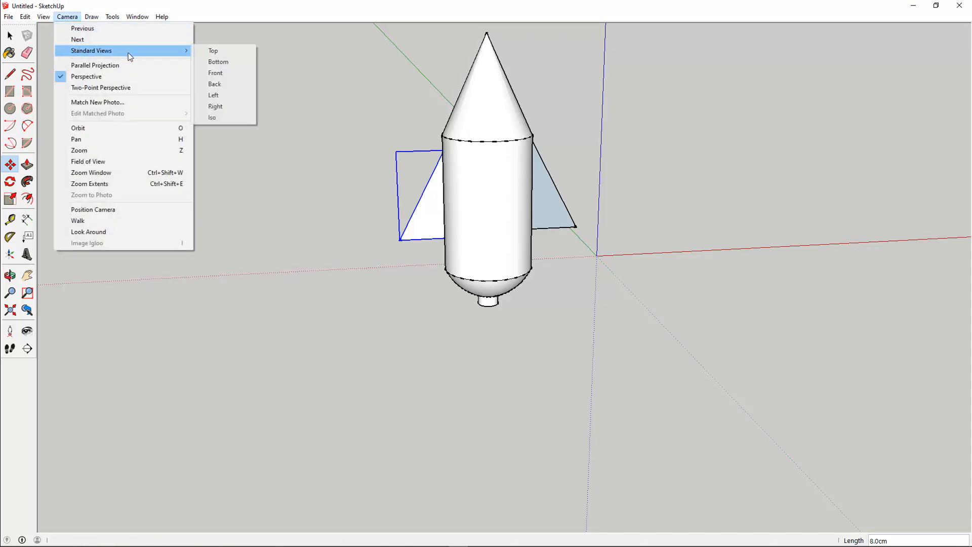
{"action": "left_click", "coordinate": [216, 53]}
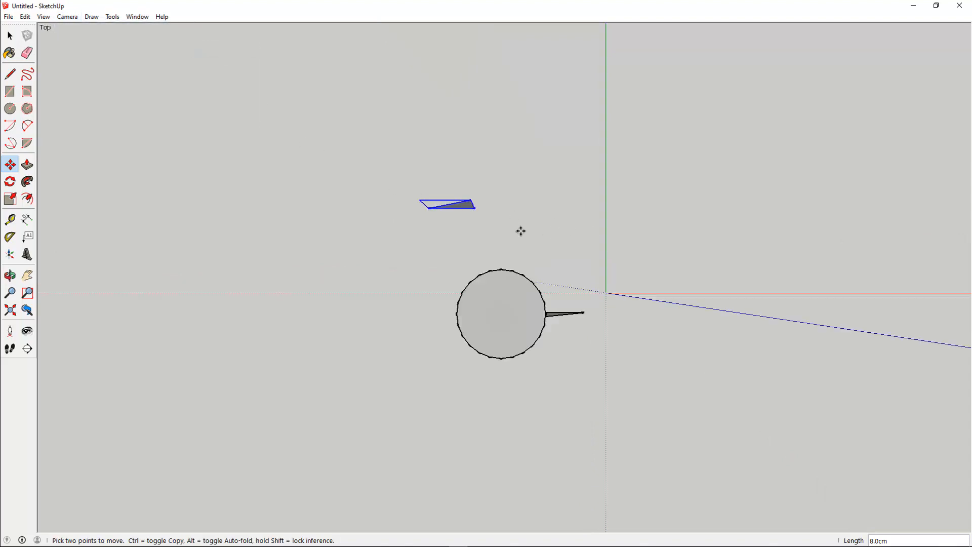
{"action": "left_click", "coordinate": [457, 204]}
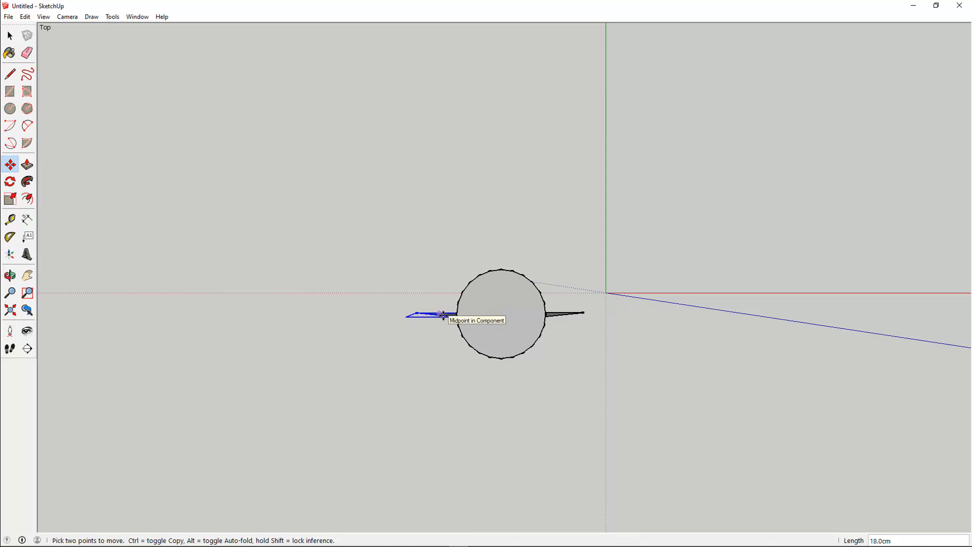
{"action": "left_click", "coordinate": [443, 315]}
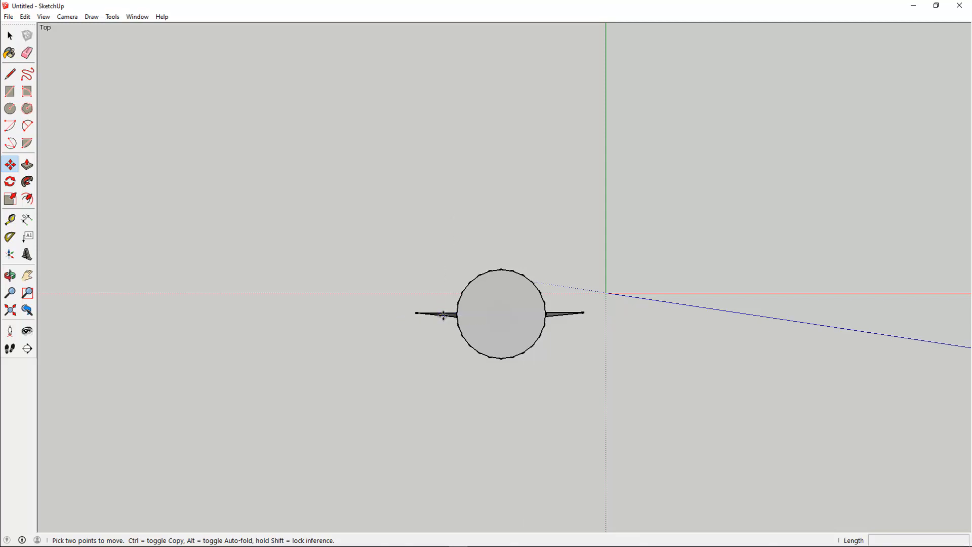
Move the second fin up about 15 cm to match the first fin's height.
{"action": "left_click", "coordinate": [11, 277]}
{"action": "left_click_drag", "start_coordinate": [460, 447], "coordinate": [422, 384]}
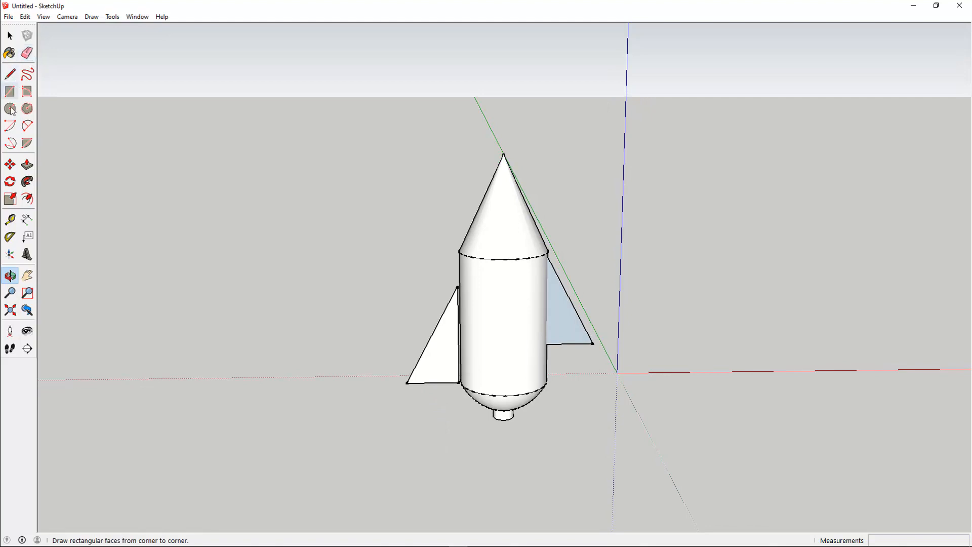
{"action": "left_click", "coordinate": [11, 169]}
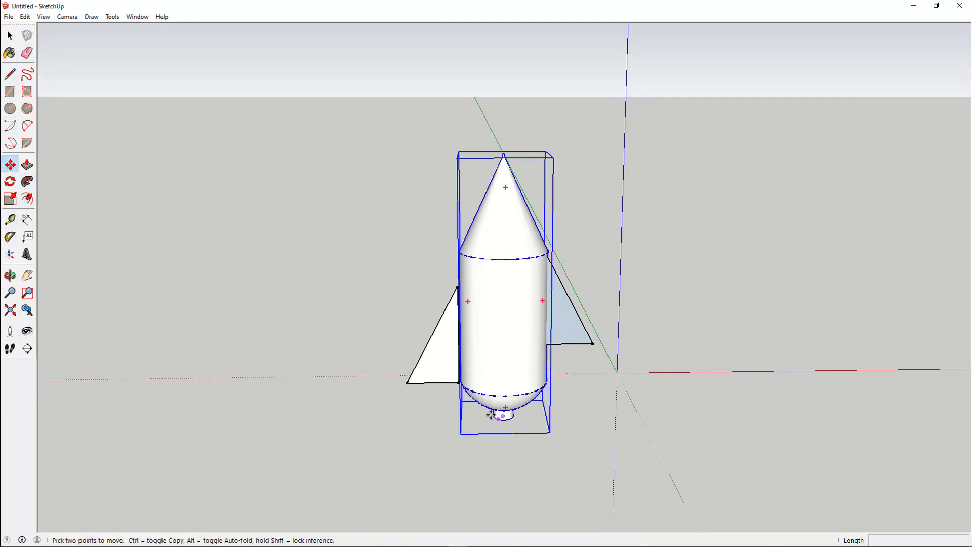
{"action": "left_click", "coordinate": [442, 373]}
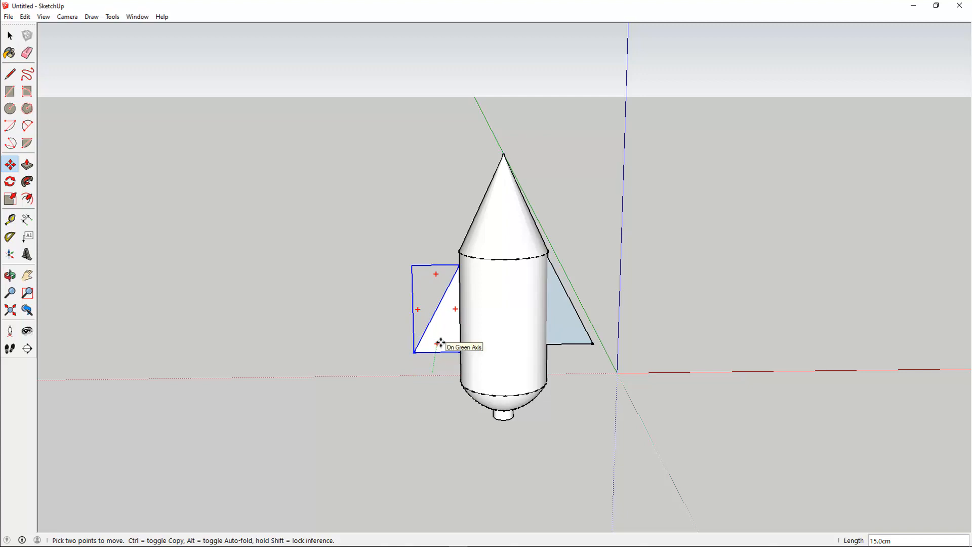
{"action": "left_click", "coordinate": [439, 343]}
{"action": "left_click", "coordinate": [10, 275]}
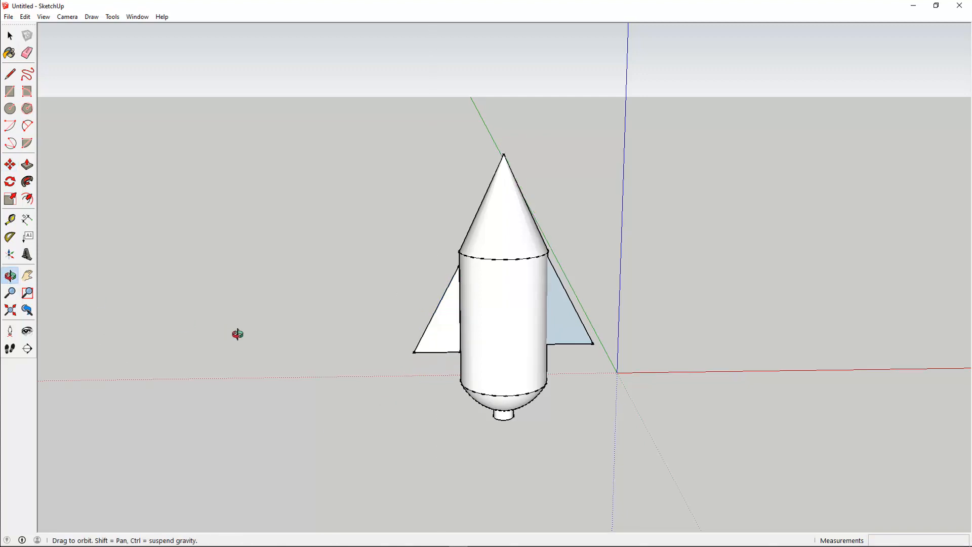
Move the third fin against the side of the rocket body.
{"action": "left_click_drag", "start_coordinate": [236, 332], "coordinate": [472, 419]}
{"action": "middle_click_drag", "start_coordinate": [473, 419], "coordinate": [627, 374]}
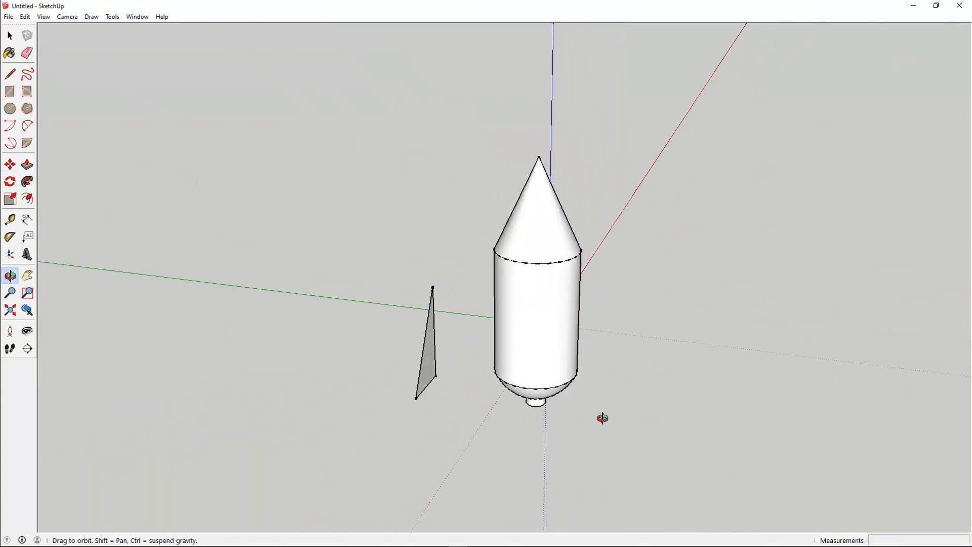
{"action": "left_click", "coordinate": [10, 165]}
{"action": "left_click", "coordinate": [424, 385]}
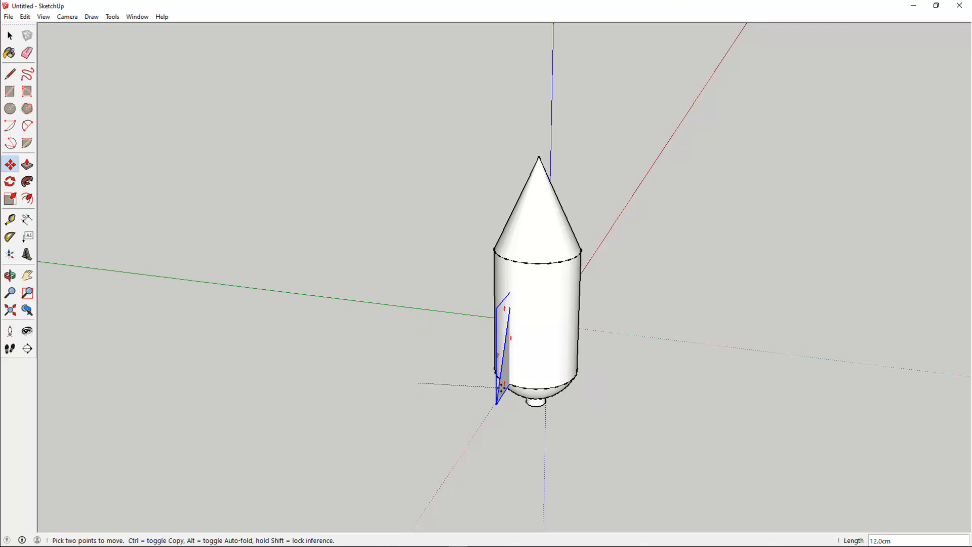
{"action": "left_click", "coordinate": [498, 391]}
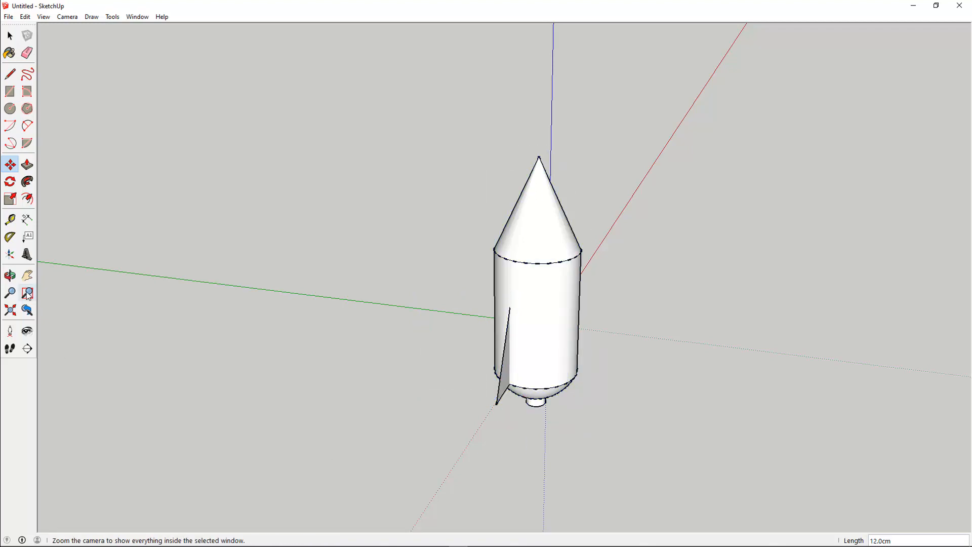
Move the third fin up 5 cm along the body.
{"action": "left_click", "coordinate": [10, 276]}
{"action": "left_click_drag", "start_coordinate": [637, 422], "coordinate": [339, 378]}
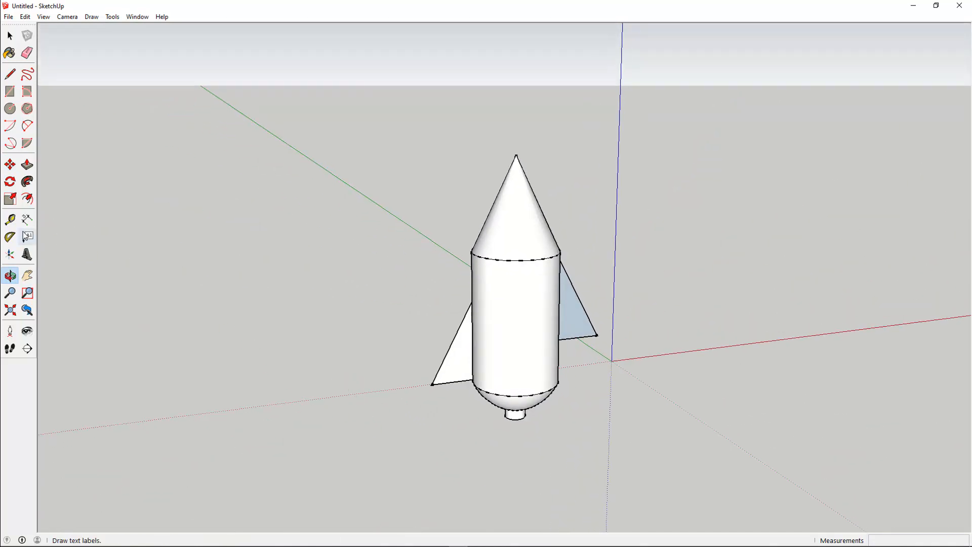
{"action": "left_click", "coordinate": [10, 165]}
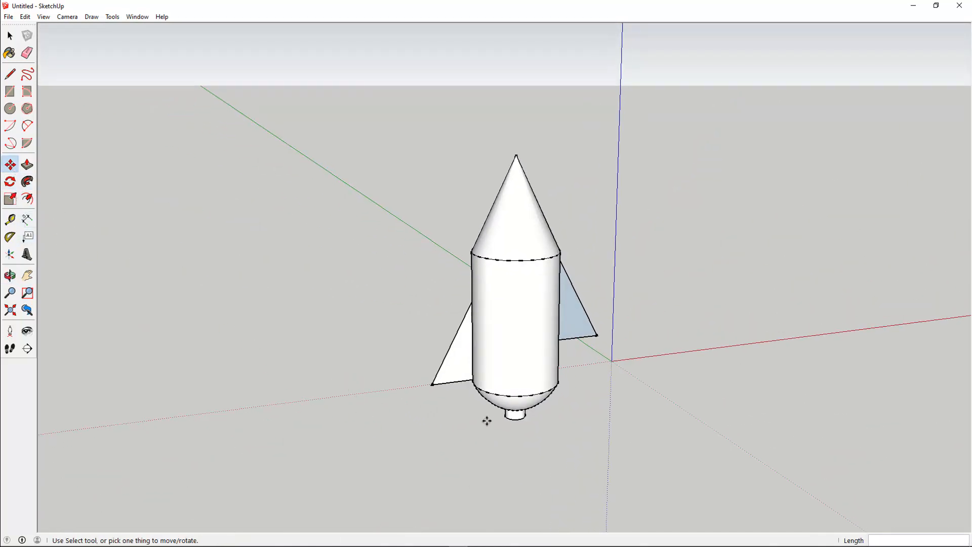
{"action": "left_click", "coordinate": [456, 372]}
{"action": "left_click", "coordinate": [454, 349]}
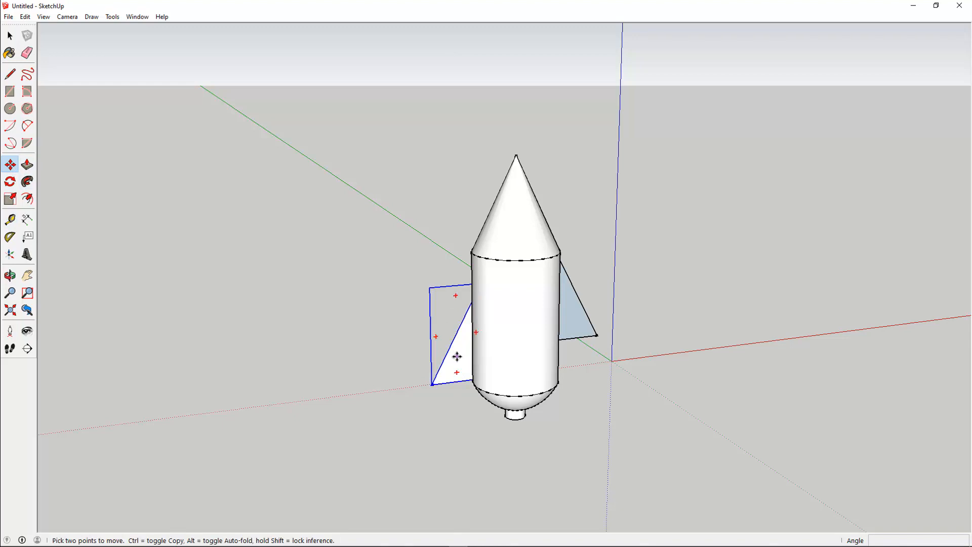
{"action": "left_click", "coordinate": [460, 327]}
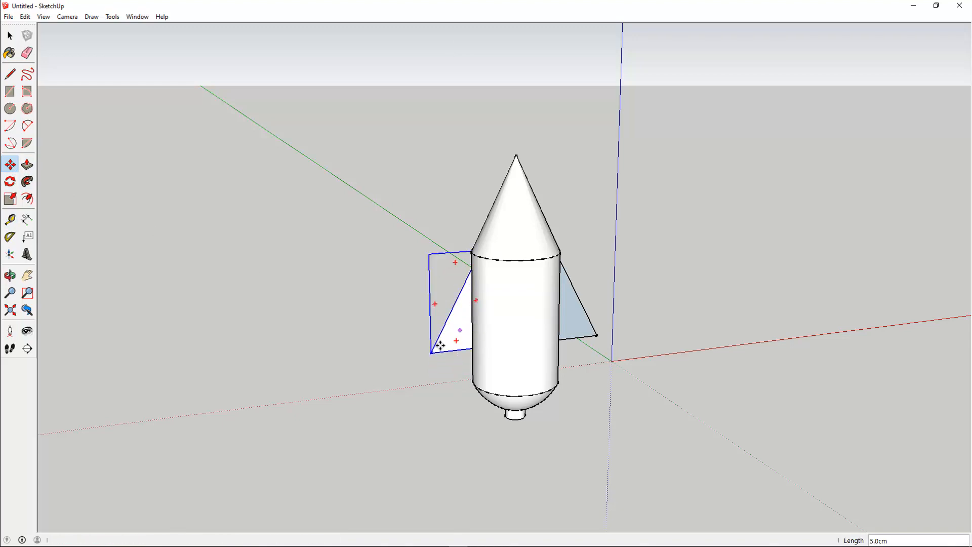
Align the third fin with the body's centre by moving it 3 cm along the green axis.
{"action": "left_click", "coordinate": [10, 275]}
{"action": "left_click_drag", "start_coordinate": [269, 397], "coordinate": [619, 452]}
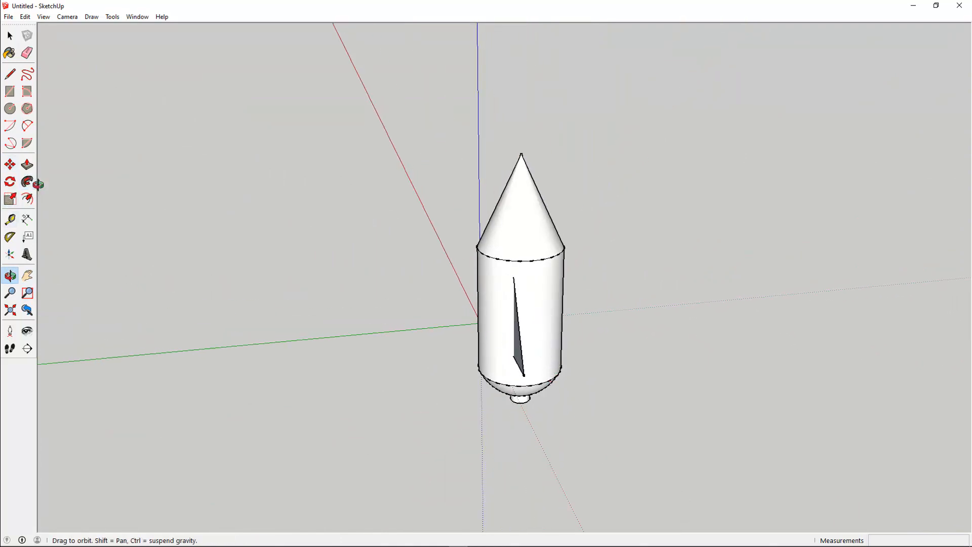
{"action": "left_click", "coordinate": [70, 17]}
{"action": "mouse_move", "coordinate": [171, 55]}
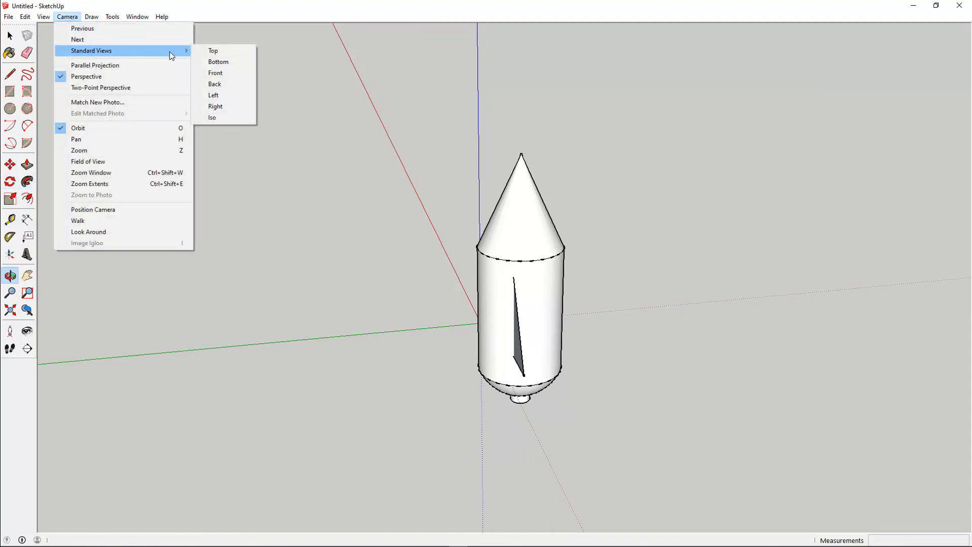
{"action": "left_click", "coordinate": [212, 52]}
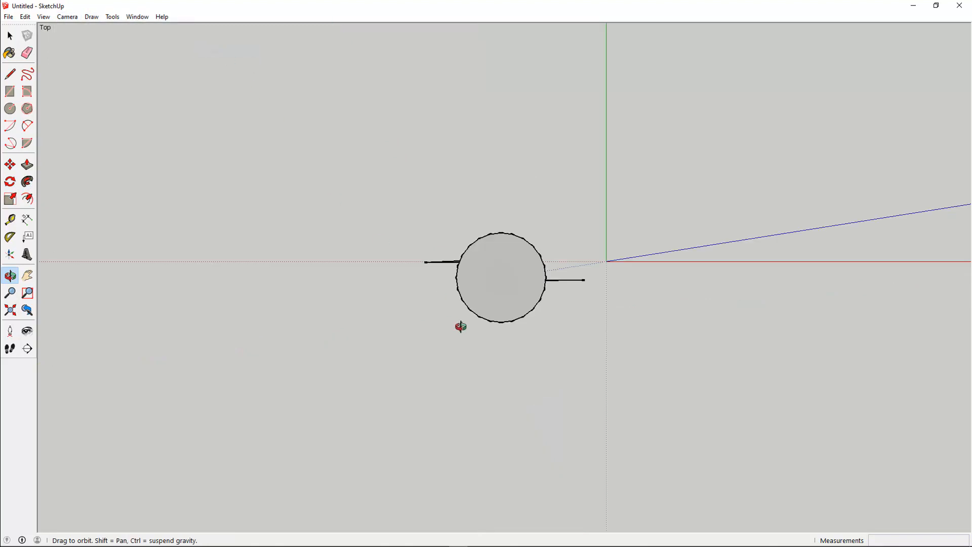
{"action": "left_click", "coordinate": [9, 165]}
{"action": "left_click", "coordinate": [445, 264]}
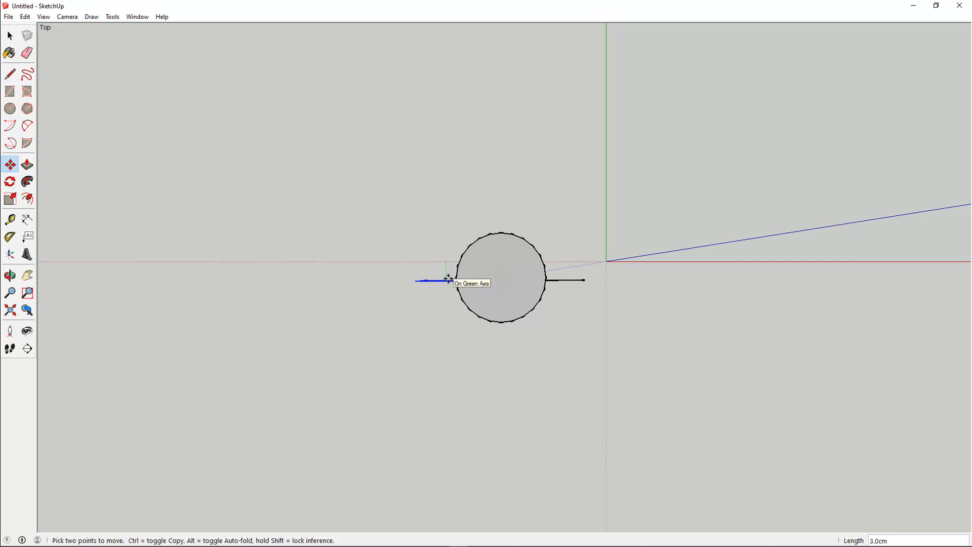
{"action": "left_click", "coordinate": [449, 279]}
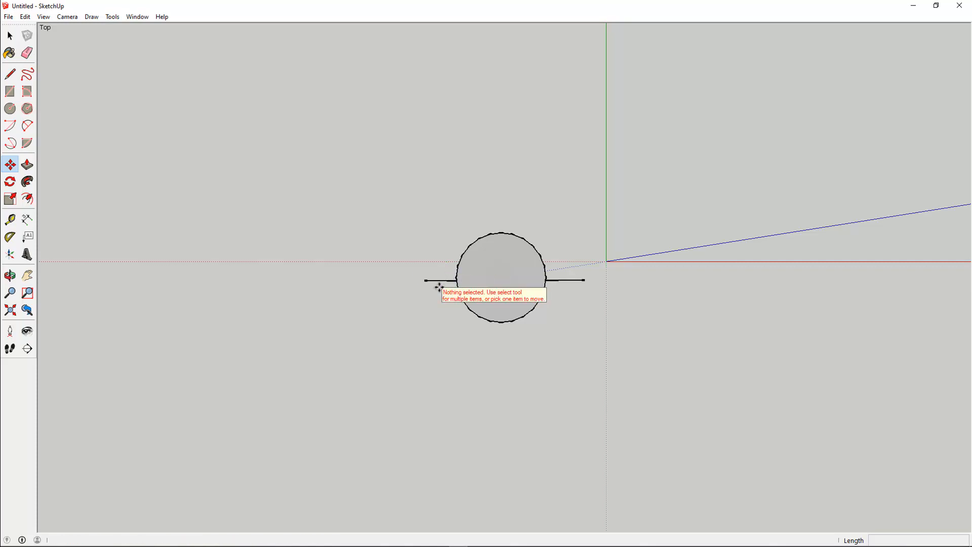
Shift the third fin 1.5 cm along the red axis.
{"action": "left_click", "coordinate": [10, 275]}
{"action": "left_click_drag", "start_coordinate": [362, 410], "coordinate": [429, 358]}
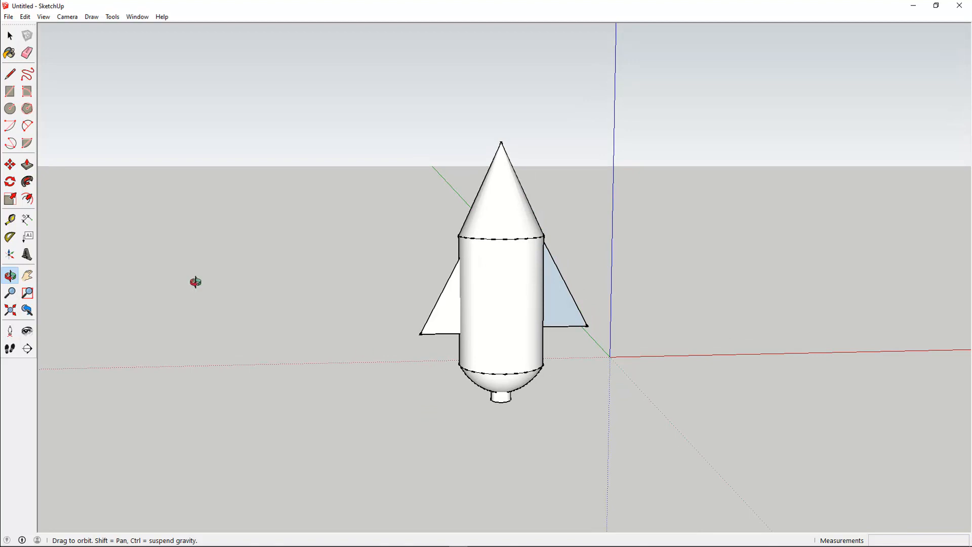
{"action": "left_click", "coordinate": [9, 164]}
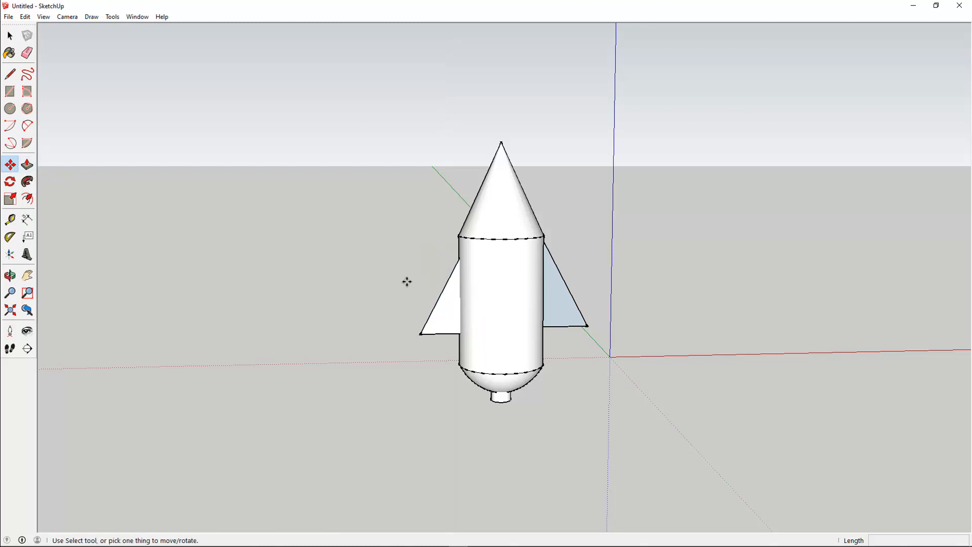
{"action": "left_click", "coordinate": [439, 303]}
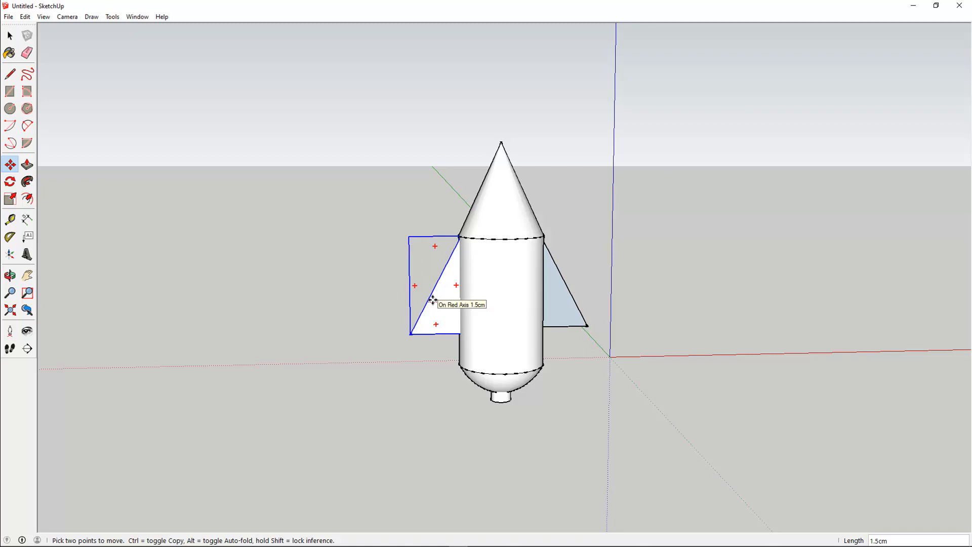
{"action": "left_click", "coordinate": [433, 300]}
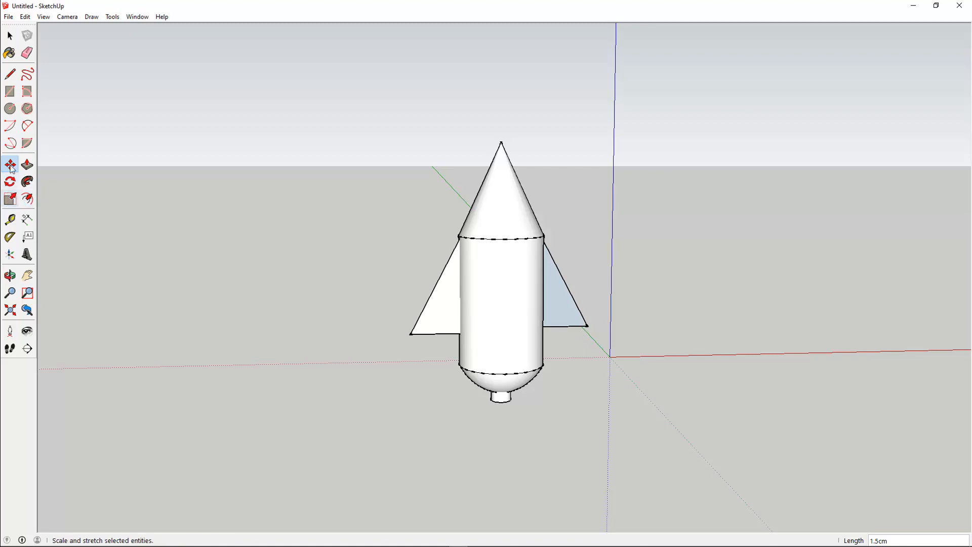
Paint the rocket body with Color F01 from the Colors materials library.
{"action": "left_click", "coordinate": [10, 275]}
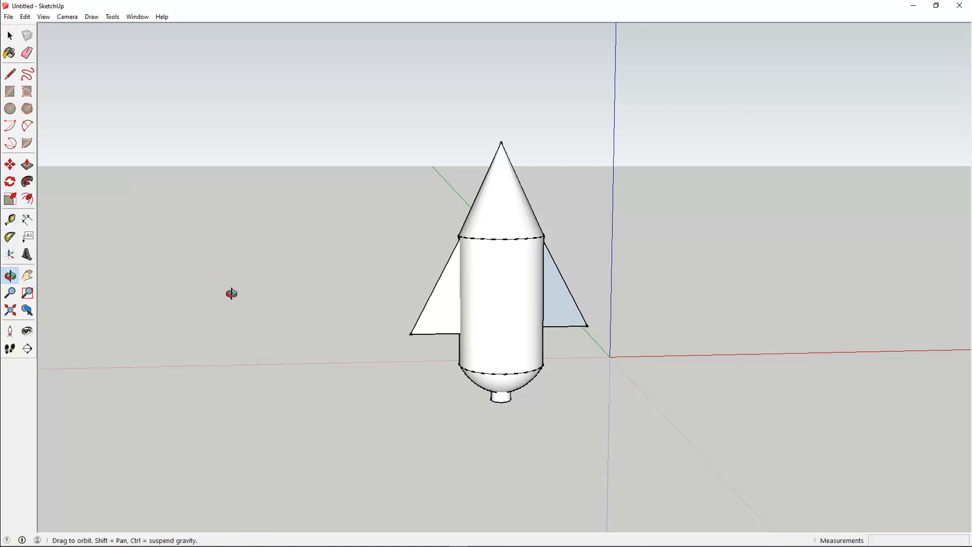
{"action": "left_click_drag", "start_coordinate": [231, 293], "coordinate": [547, 403]}
{"action": "left_click_drag", "start_coordinate": [626, 196], "coordinate": [638, 319]}
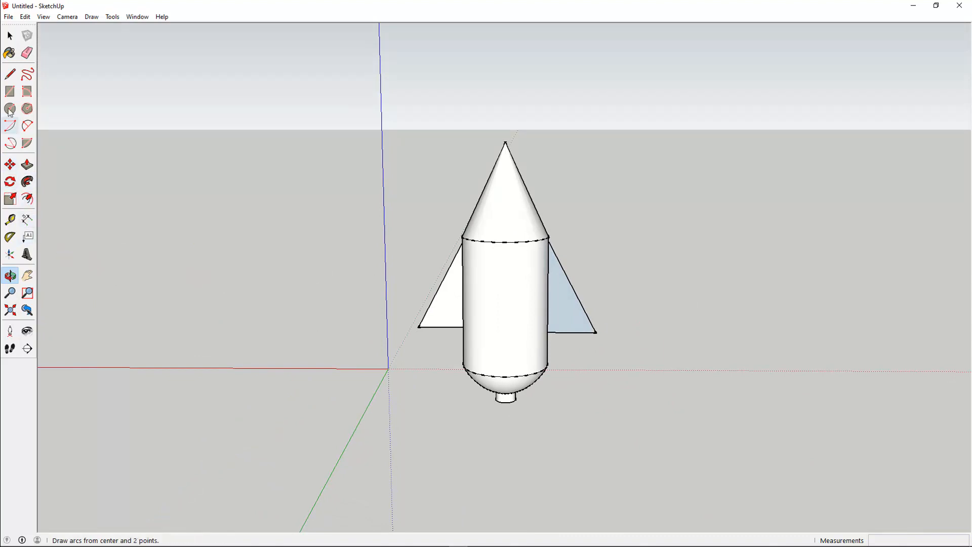
{"action": "left_click", "coordinate": [9, 53]}
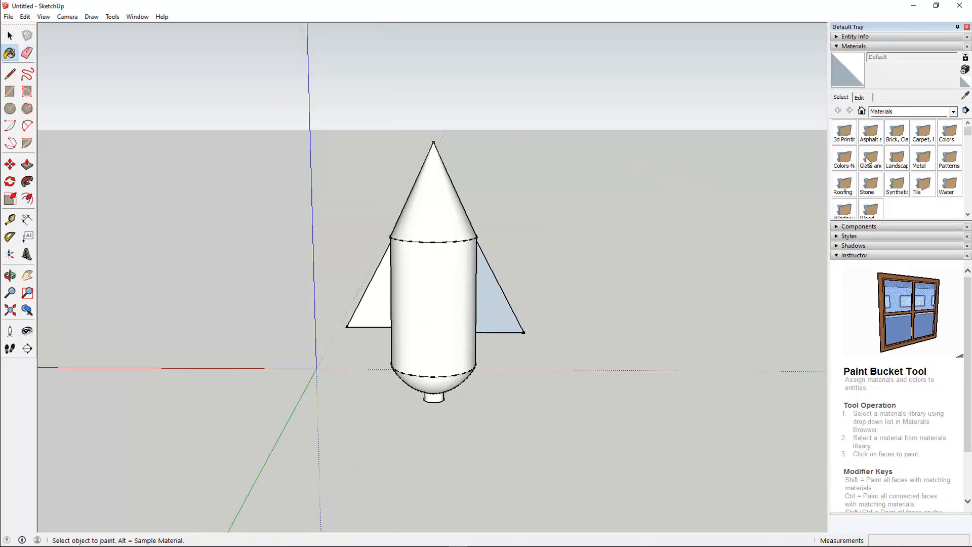
{"action": "left_click", "coordinate": [954, 114]}
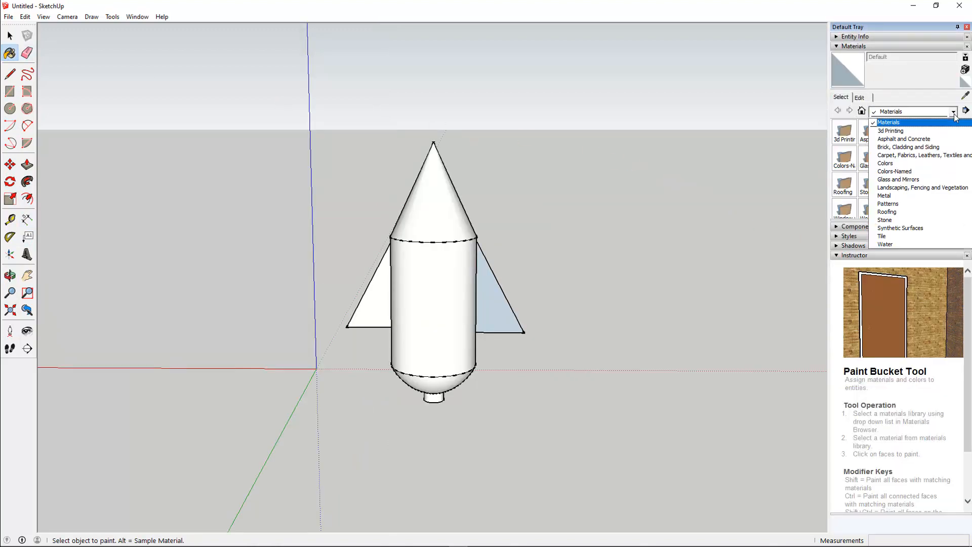
{"action": "left_click", "coordinate": [892, 163]}
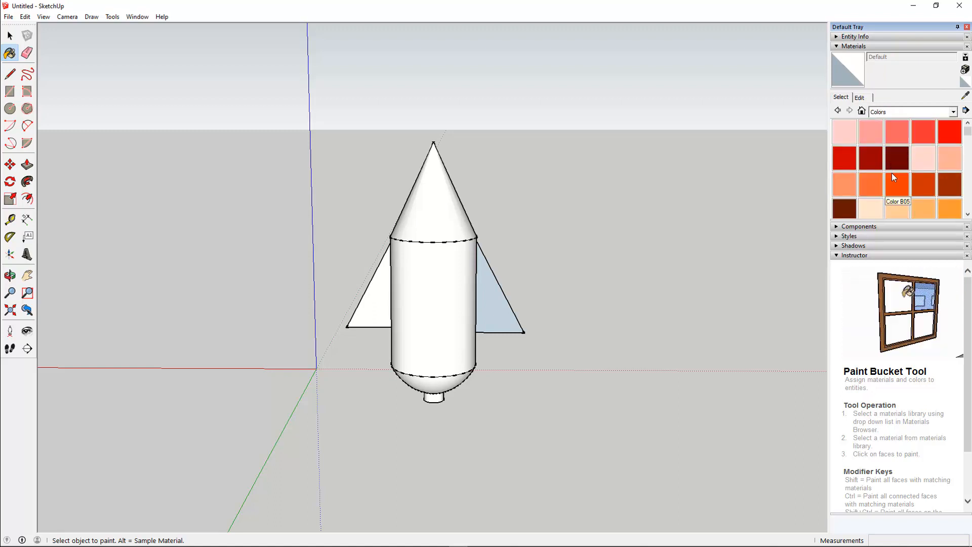
{"action": "scroll", "coordinate": [891, 172], "scroll_direction": "down", "scroll_amount": 3}
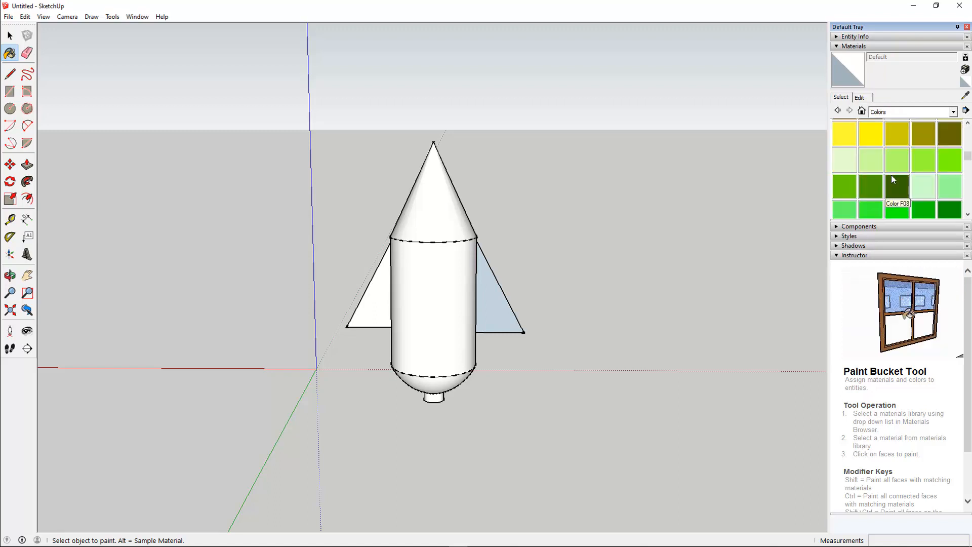
{"action": "left_click", "coordinate": [845, 159]}
{"action": "left_click", "coordinate": [438, 260]}
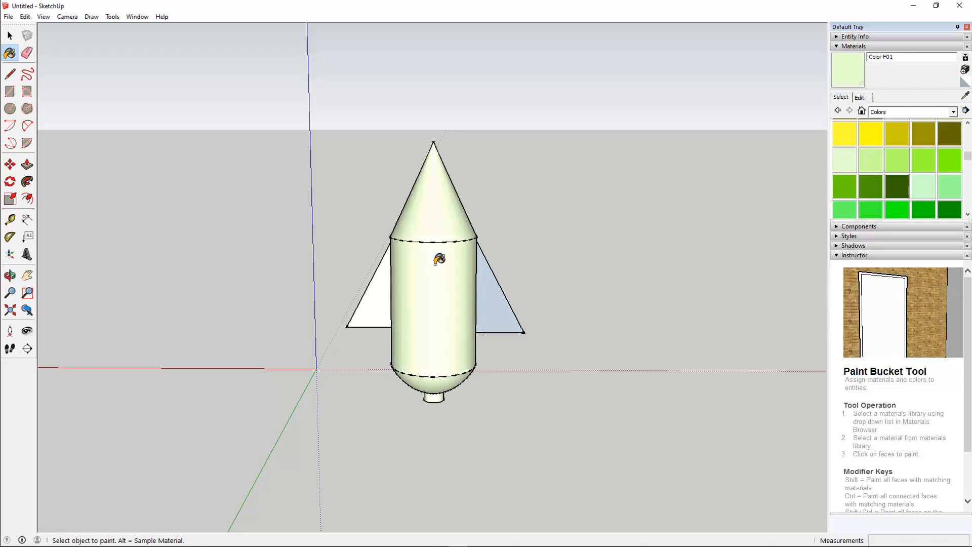
Paint the fins with Color K02.
{"action": "scroll", "coordinate": [909, 192], "scroll_direction": "down", "scroll_amount": 5}
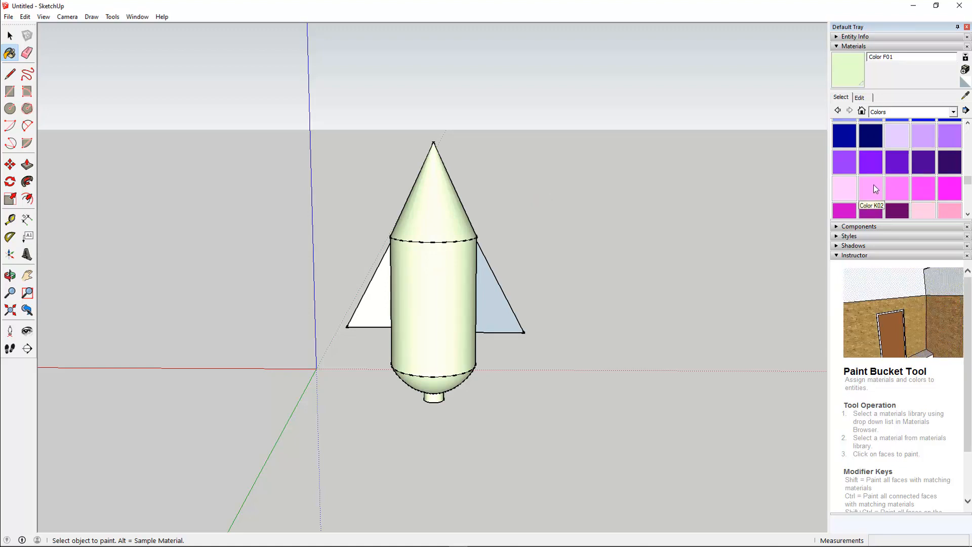
{"action": "left_click", "coordinate": [873, 184]}
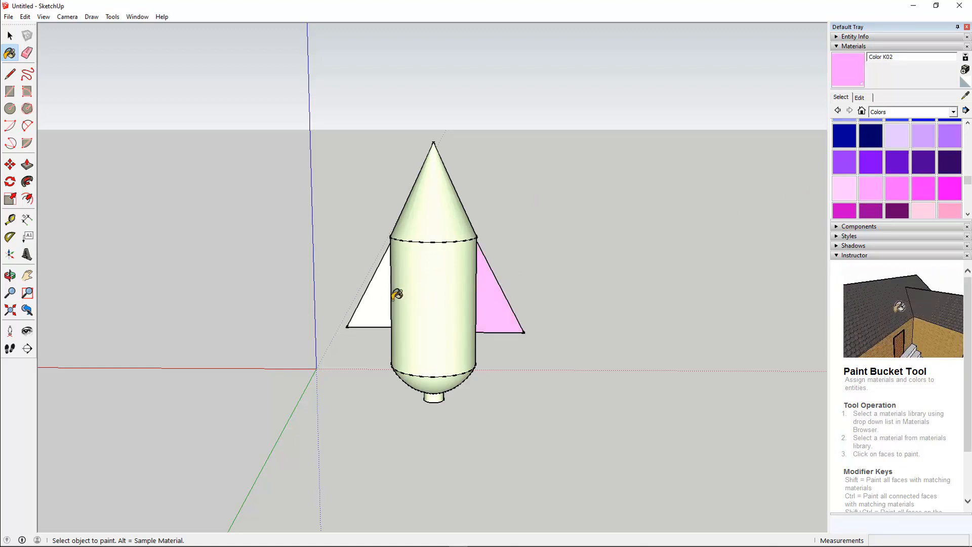
{"action": "left_click", "coordinate": [373, 297]}
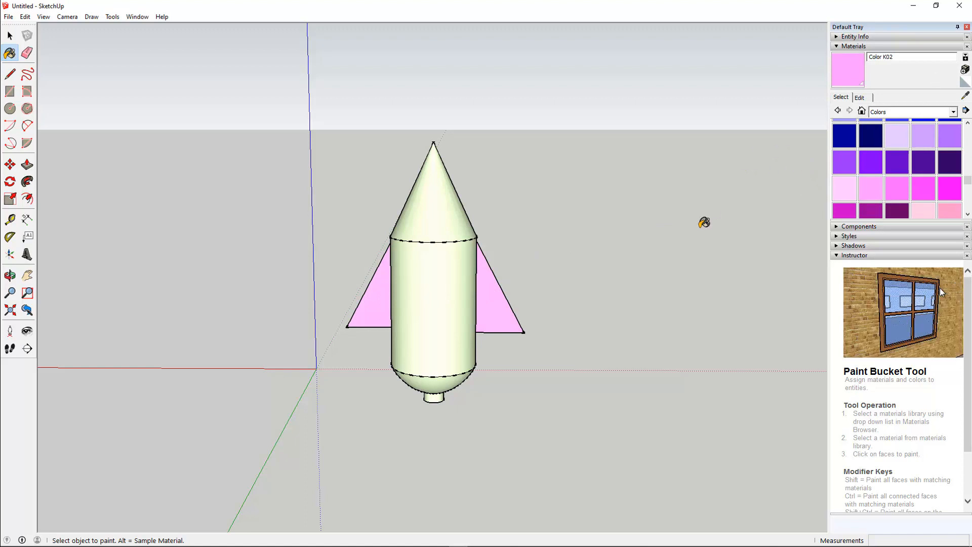
Add a dimension along a fin's slanted outer edge.
{"action": "left_click", "coordinate": [26, 221]}
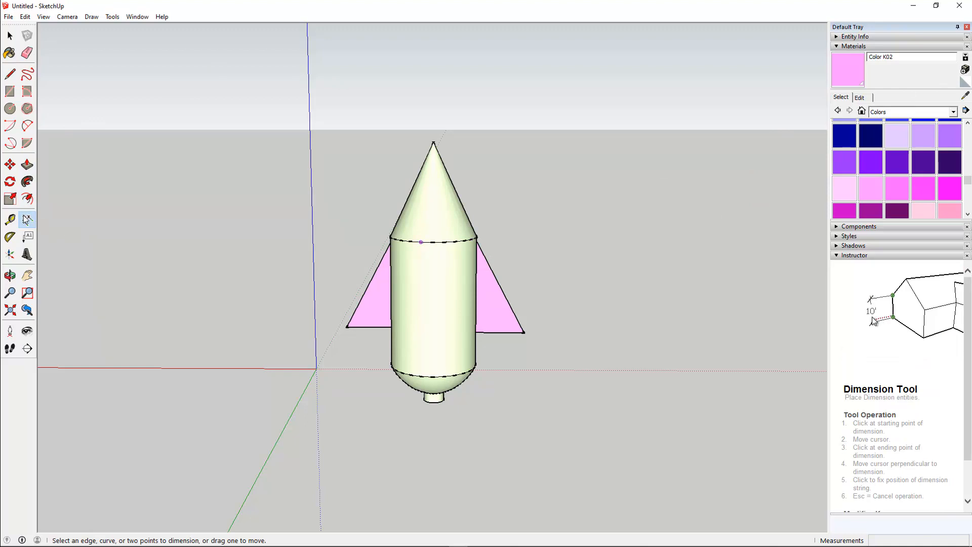
{"action": "left_click", "coordinate": [10, 275]}
{"action": "left_click_drag", "start_coordinate": [196, 341], "coordinate": [289, 332]}
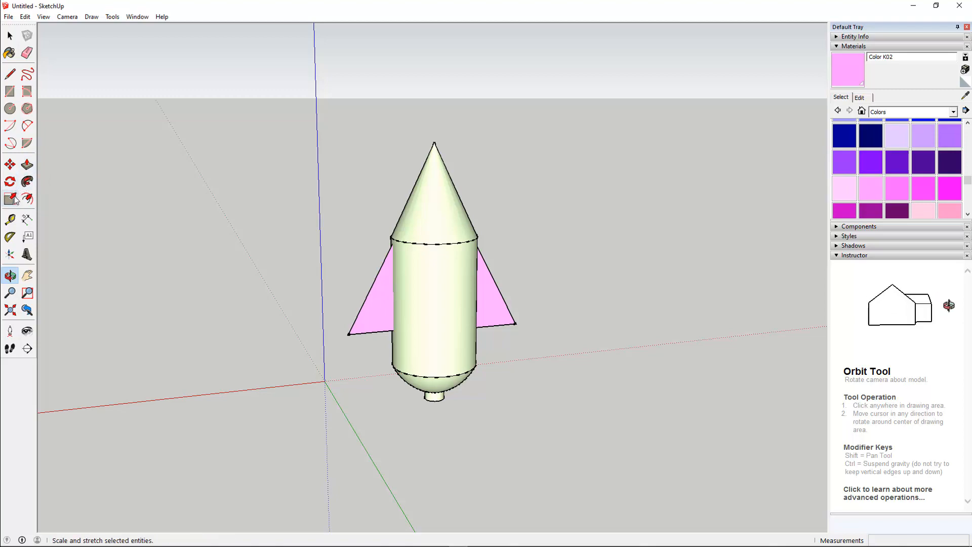
{"action": "left_click", "coordinate": [27, 219]}
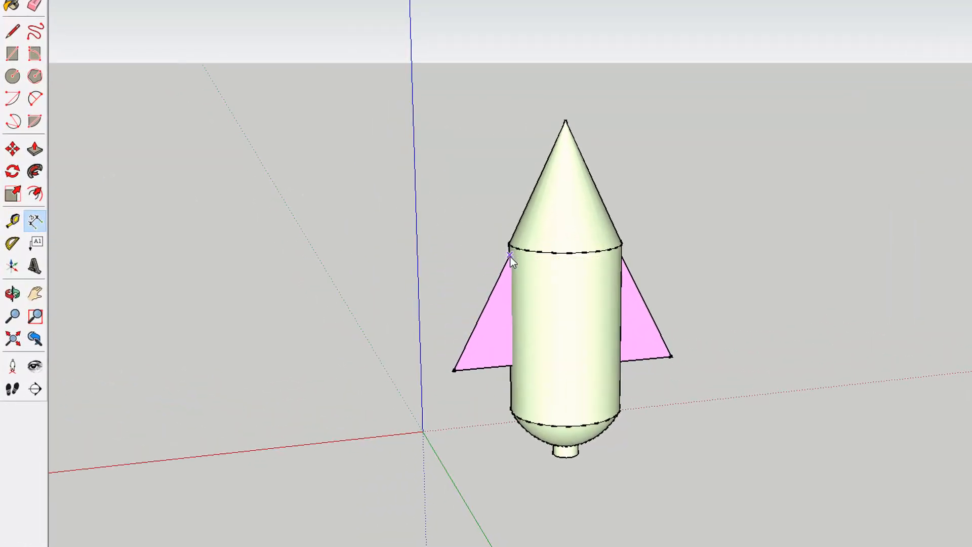
{"action": "left_click", "coordinate": [510, 255]}
{"action": "left_click", "coordinate": [453, 370]}
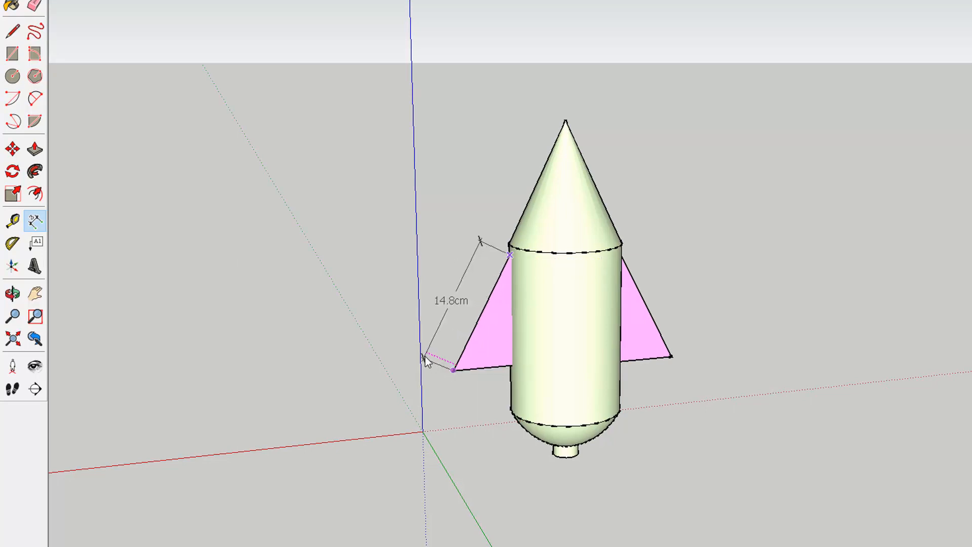
{"action": "left_click", "coordinate": [426, 360]}
Dimension the fin's base edge and the nose cone's slanted side.
{"action": "left_click", "coordinate": [452, 370]}
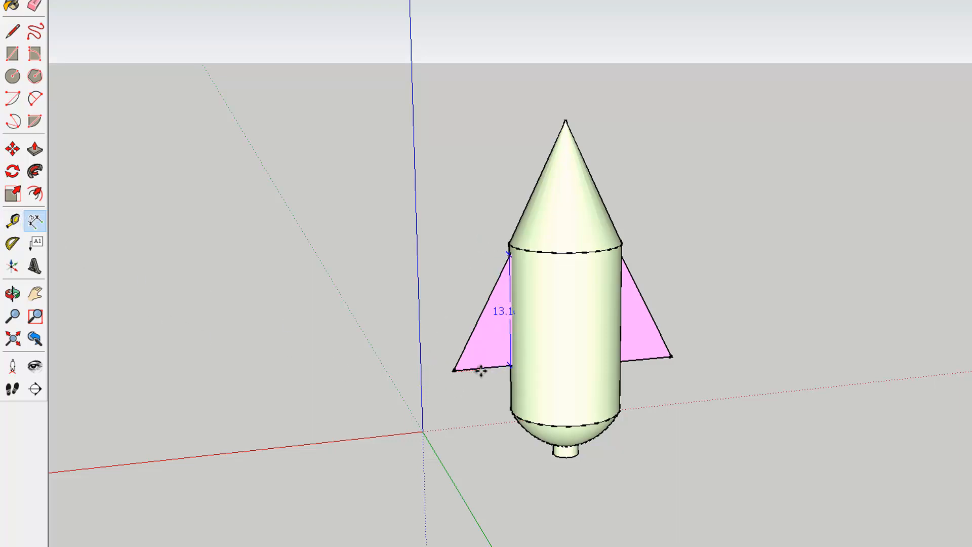
{"action": "left_click", "coordinate": [444, 367]}
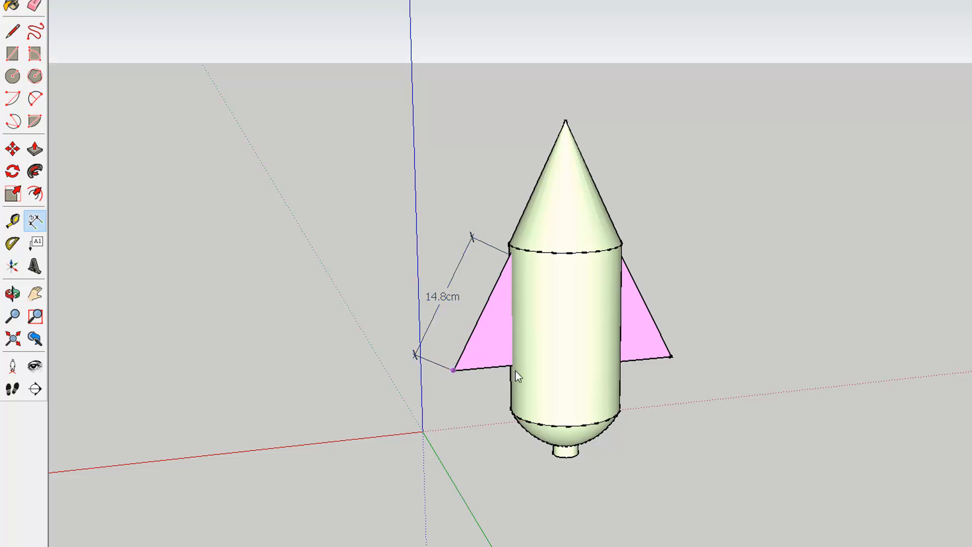
{"action": "left_click", "coordinate": [452, 370]}
{"action": "left_click", "coordinate": [456, 391]}
{"action": "left_click", "coordinate": [566, 121]}
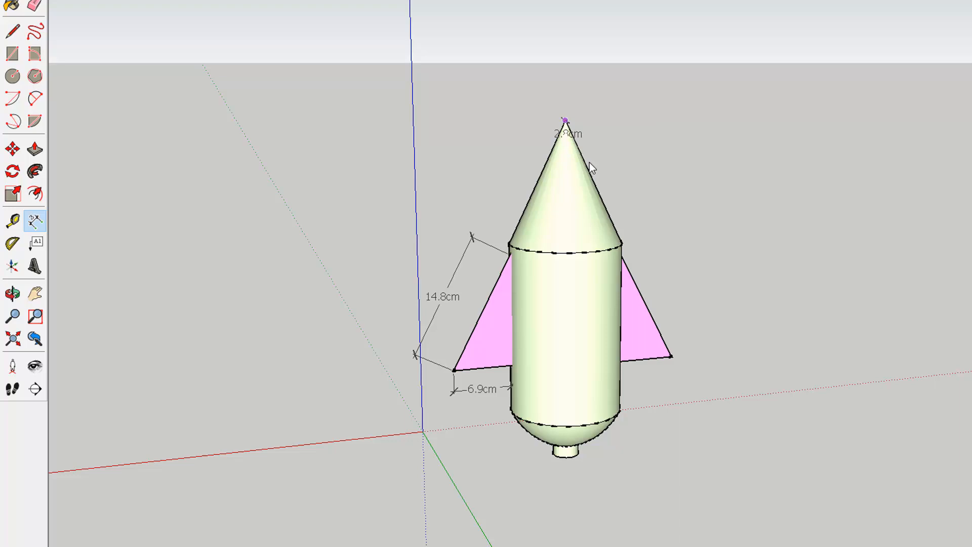
{"action": "left_click", "coordinate": [622, 244]}
{"action": "left_click", "coordinate": [639, 235]}
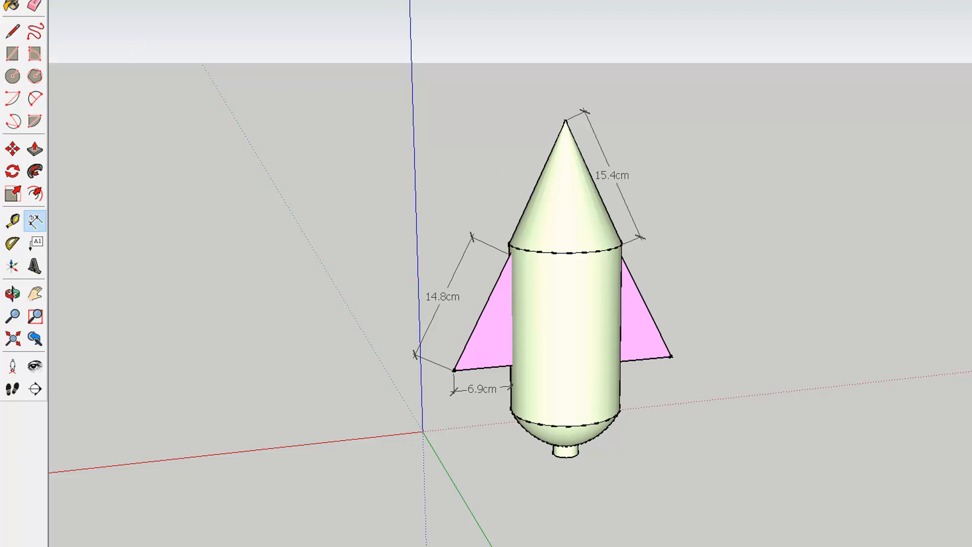
Start saving the model and browse on drive D into the TIJ 101 folder, selecting its Pop Bottle Rocket folder.
{"action": "left_click", "coordinate": [8, 0]}
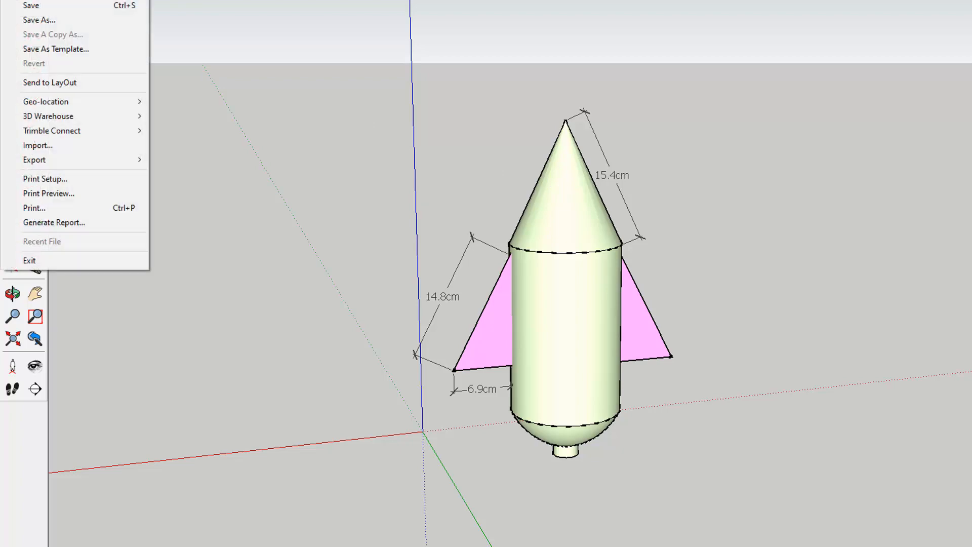
{"action": "left_click", "coordinate": [24, 19]}
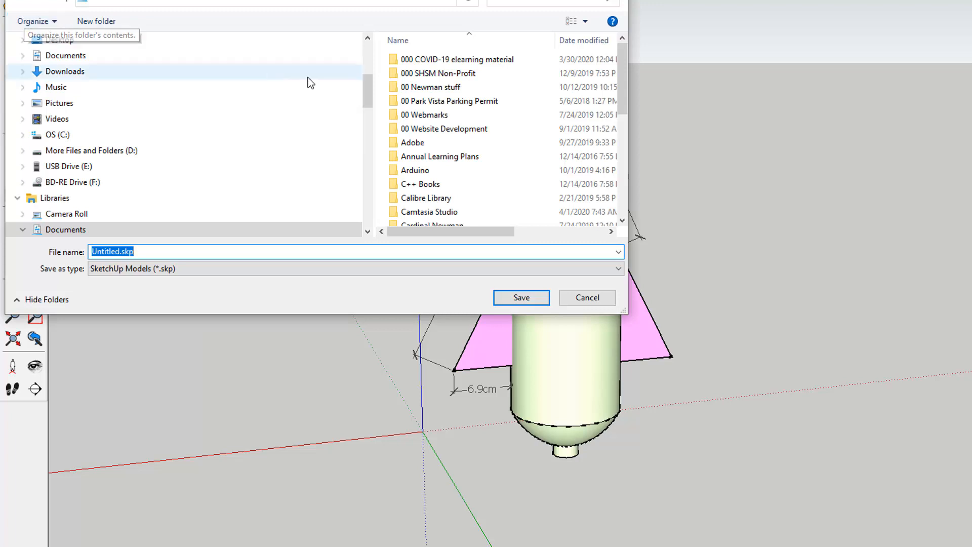
{"action": "scroll", "coordinate": [466, 152], "scroll_direction": "down", "scroll_amount": 6}
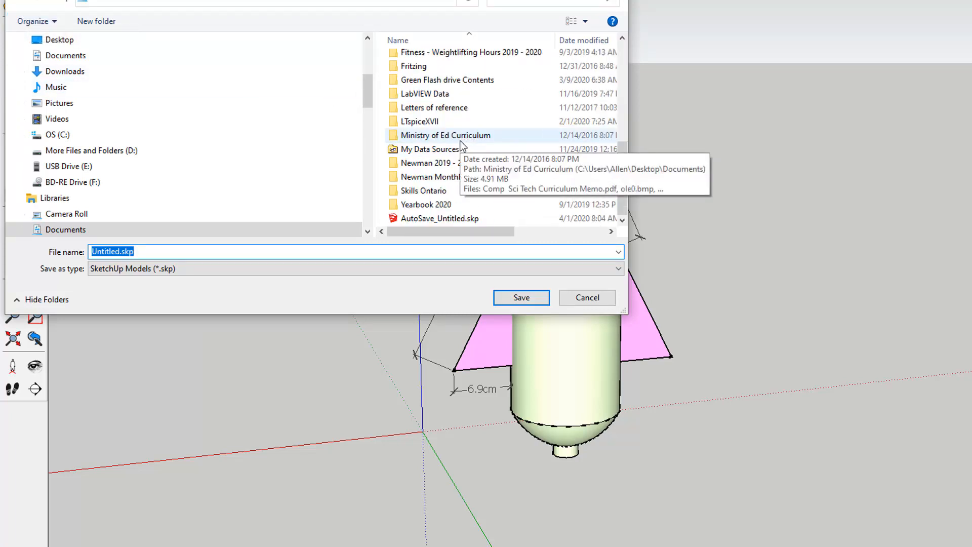
{"action": "scroll", "coordinate": [459, 138], "scroll_direction": "up", "scroll_amount": 6}
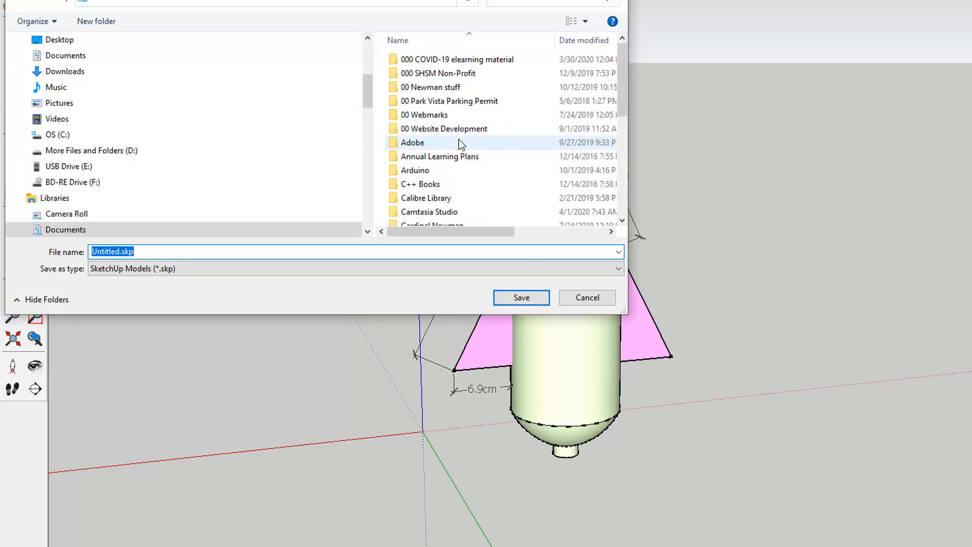
{"action": "left_click", "coordinate": [50, 151]}
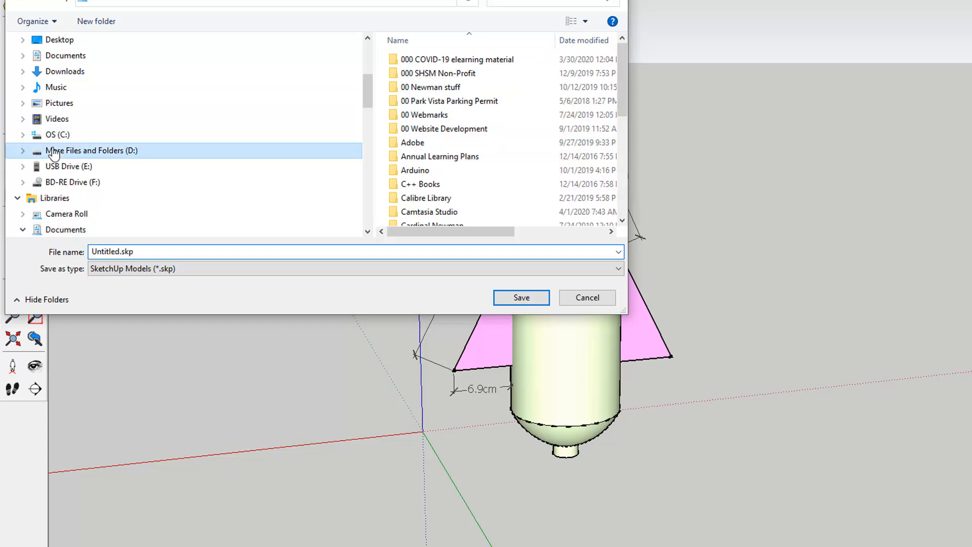
{"action": "scroll", "coordinate": [432, 130], "scroll_direction": "down", "scroll_amount": 5}
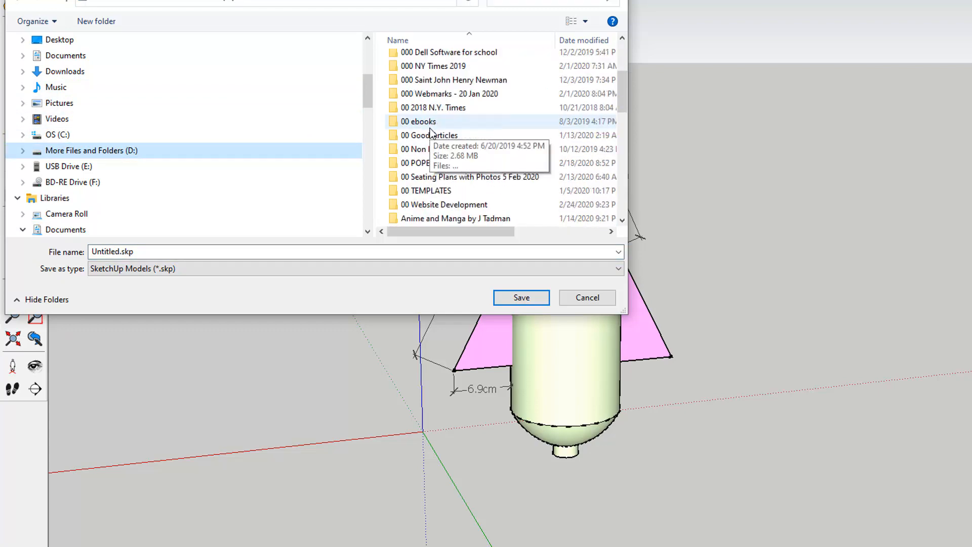
{"action": "scroll", "coordinate": [431, 129], "scroll_direction": "down", "scroll_amount": 10}
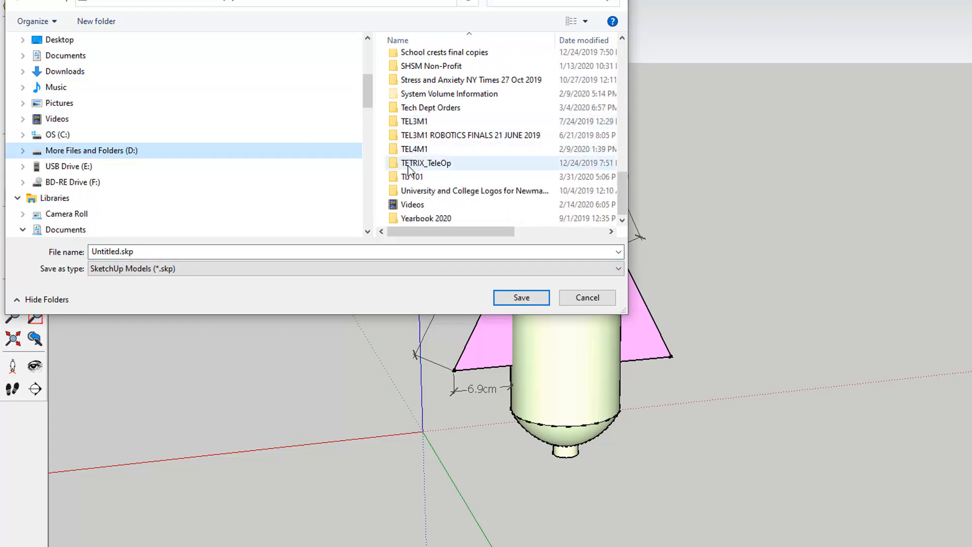
{"action": "double_click", "coordinate": [408, 176]}
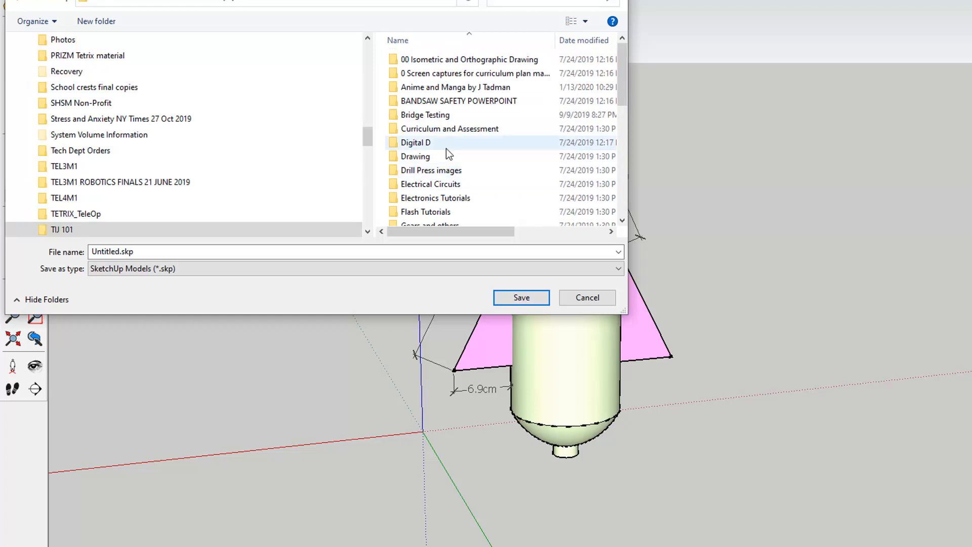
{"action": "scroll", "coordinate": [448, 150], "scroll_direction": "down", "scroll_amount": 7}
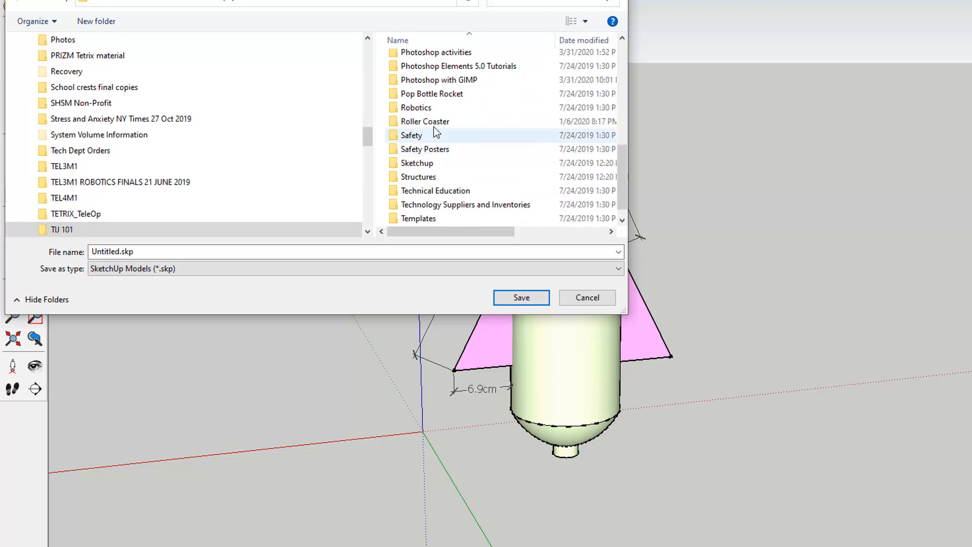
{"action": "left_click", "coordinate": [426, 96]}
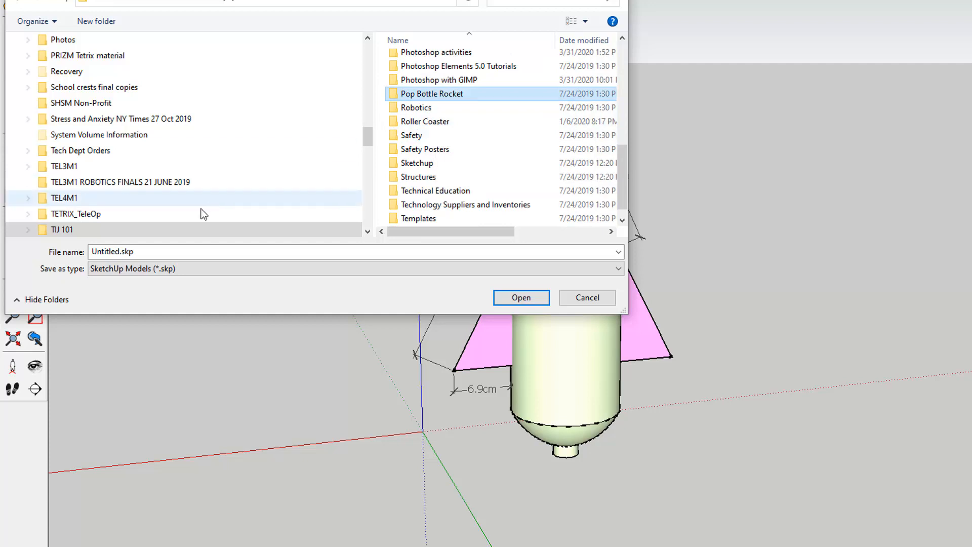
Name the file with the owner's surname followed by Rocket 1 April 2020.
{"action": "left_click", "coordinate": [117, 249]}
{"action": "left_click", "coordinate": [119, 250]}
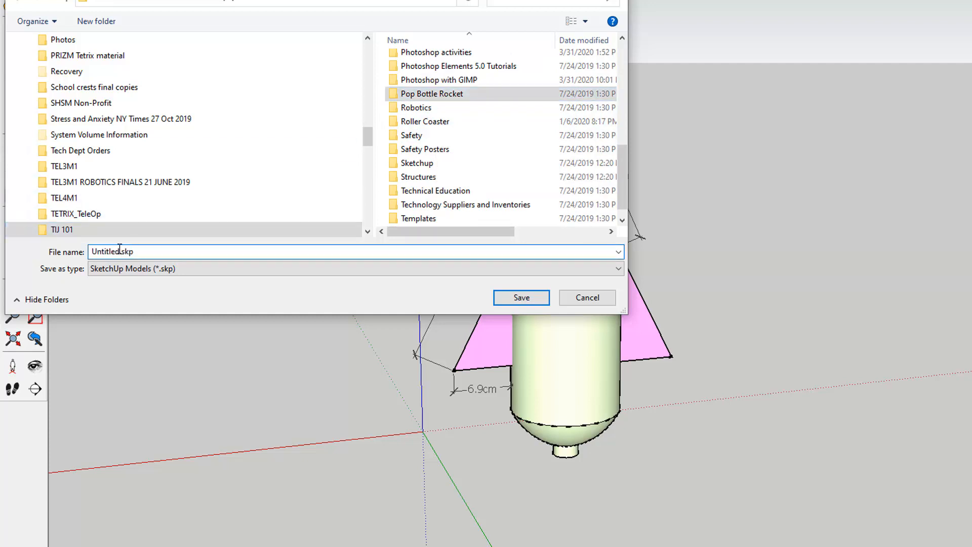
{"action": "key", "text": "BackSpace"}
{"action": "key", "text": "BackSpace"}
{"action": "key", "text": "BackSpace"}
{"action": "key", "text": "BackSpace"}
{"action": "key", "text": "BackSpace"}
{"action": "key", "text": "BackSpace"}
{"action": "key", "text": "BackSpace"}
{"action": "key", "text": "BackSpace"}
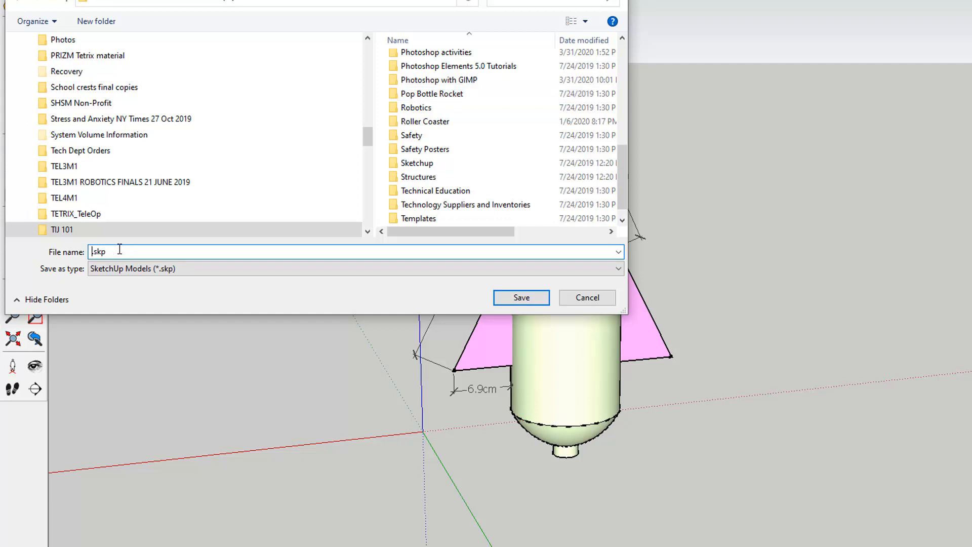
{"action": "type", "text": "Potts Rocket 1 Apo"}
{"action": "key", "text": "BackSpace"}
{"action": "type", "text": "ril 2020"}
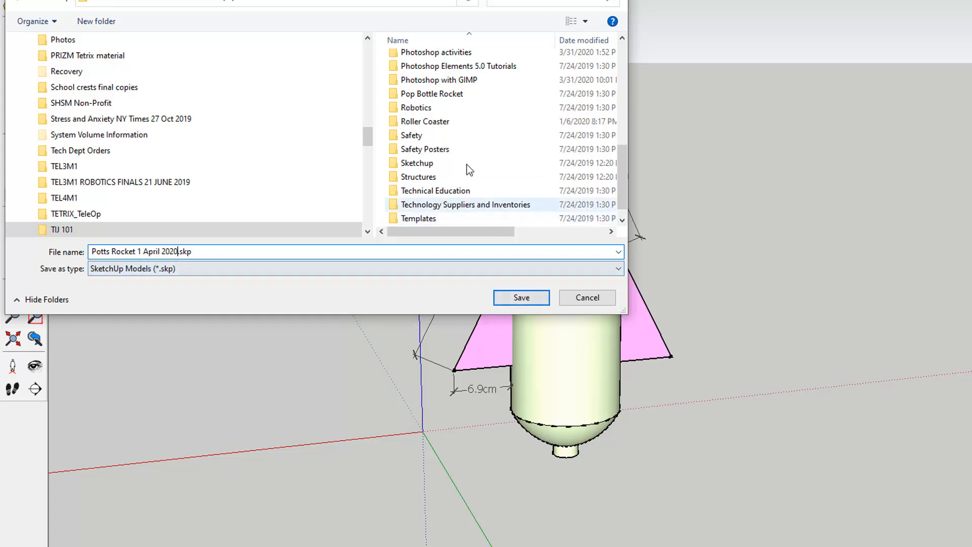
Open the Pop Bottle Rocket folder and save the model into it.
{"action": "scroll", "coordinate": [462, 152], "scroll_direction": "down", "scroll_amount": 1}
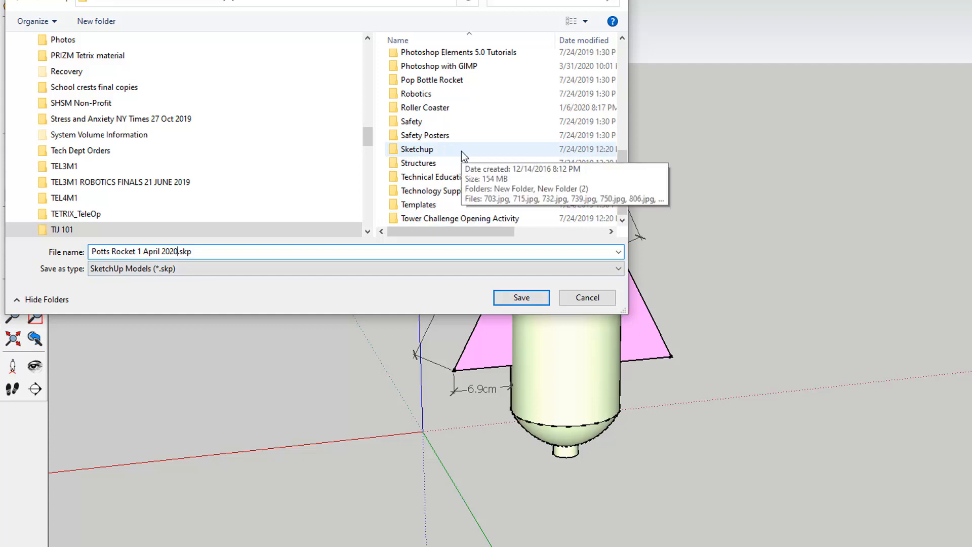
{"action": "left_click", "coordinate": [446, 81]}
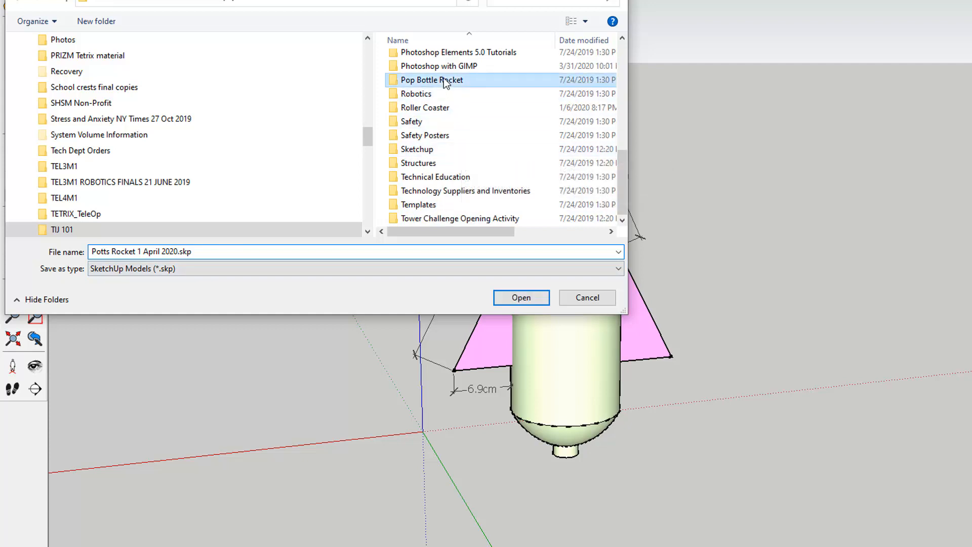
{"action": "left_click", "coordinate": [528, 298]}
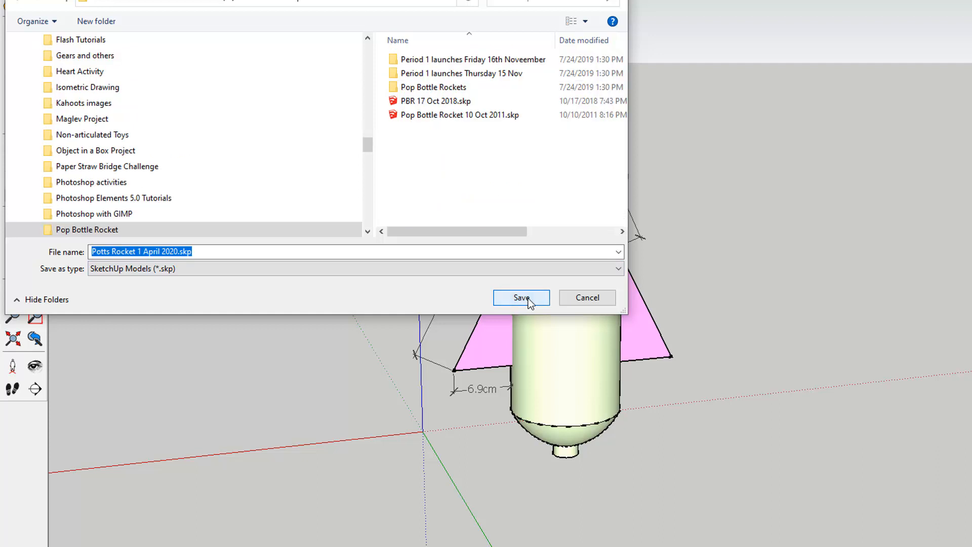
{"action": "left_click", "coordinate": [527, 298]}
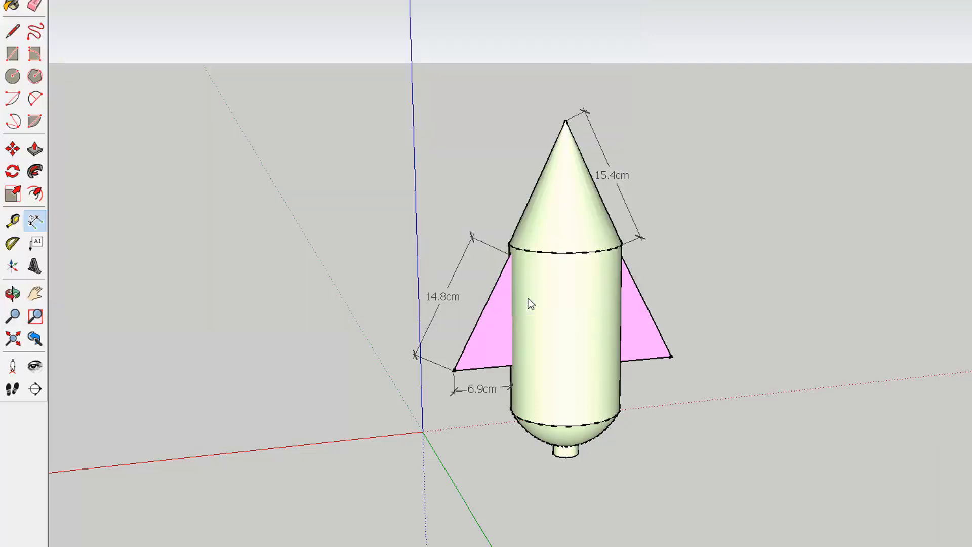